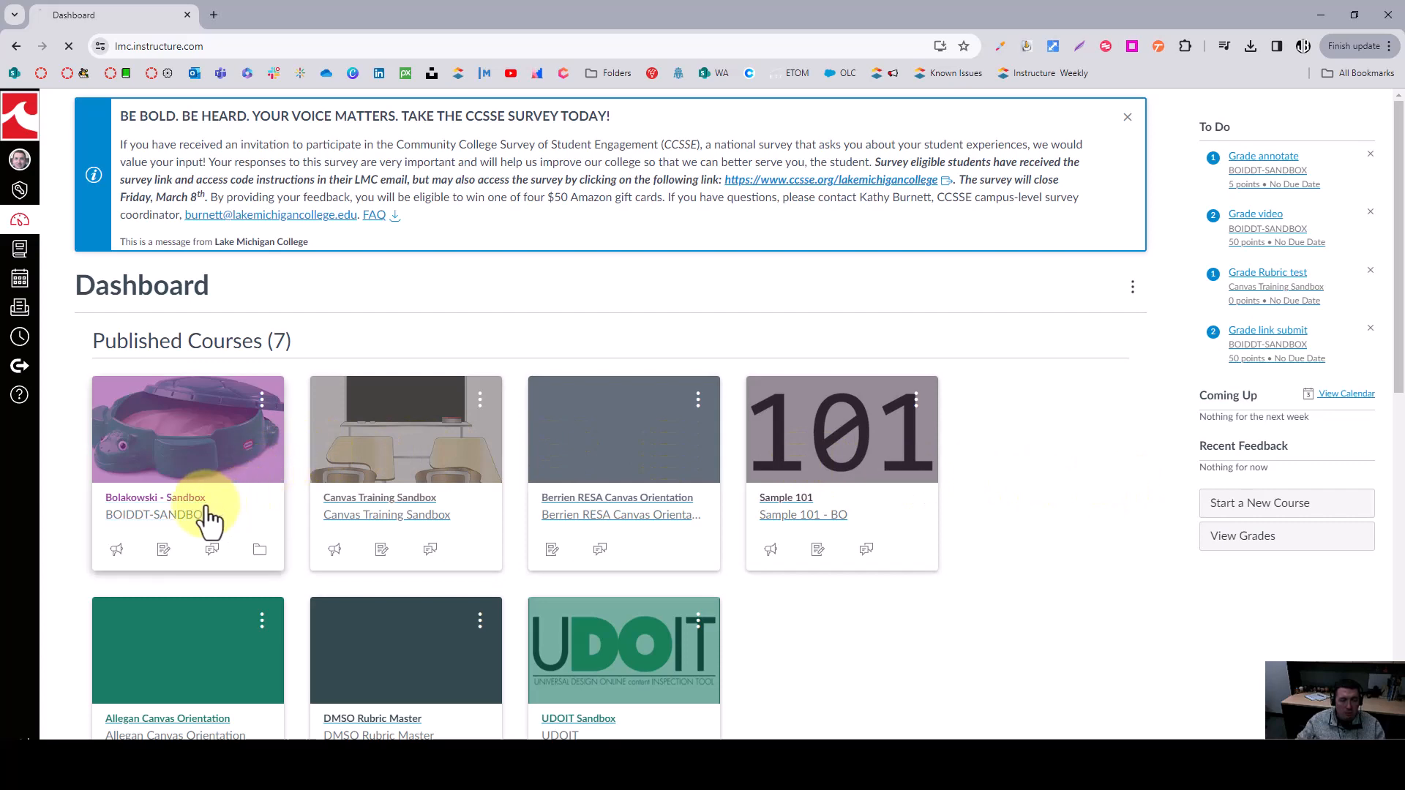
Open the BOIDDT-SANDBOX course and go to its My Media page
click(207, 516)
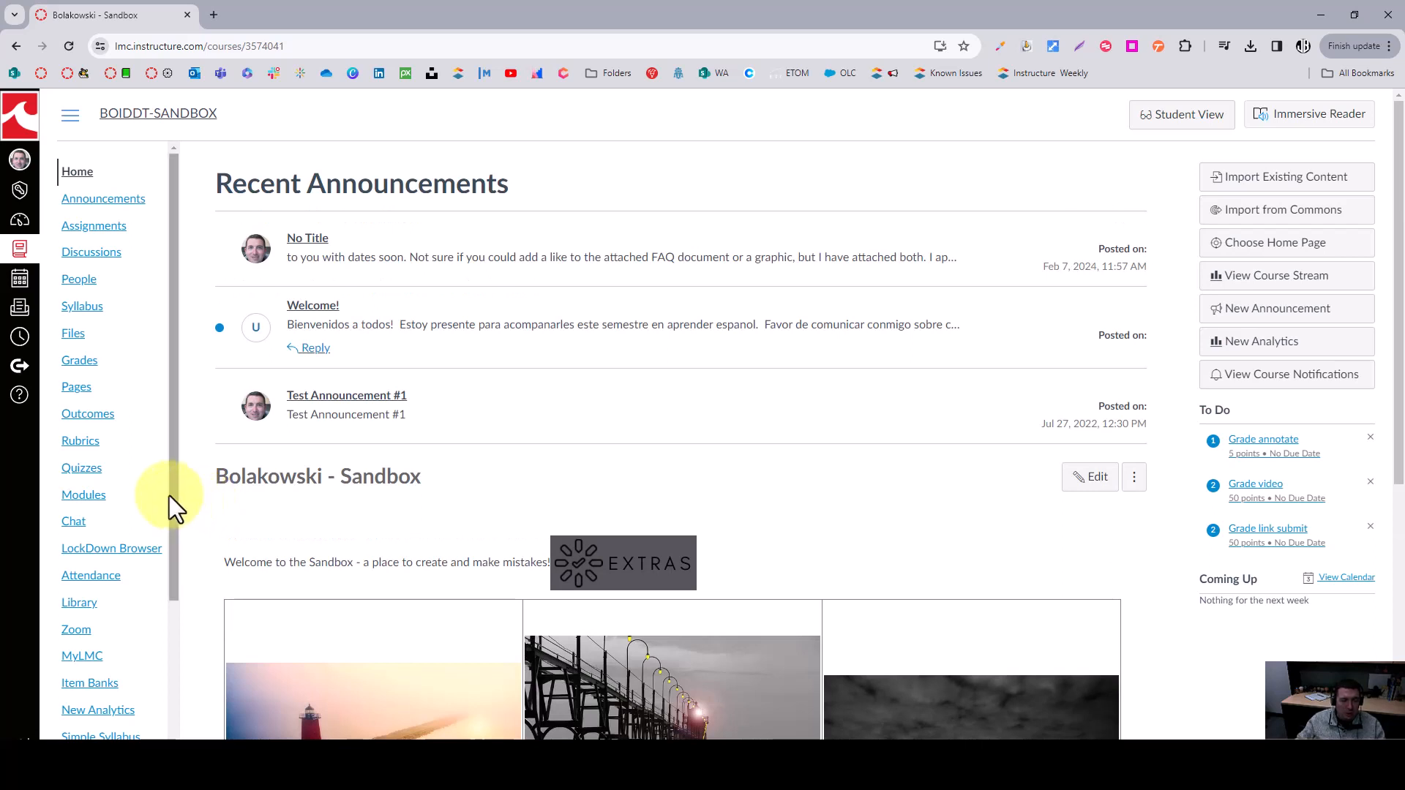
scroll(169, 494, down, 2)
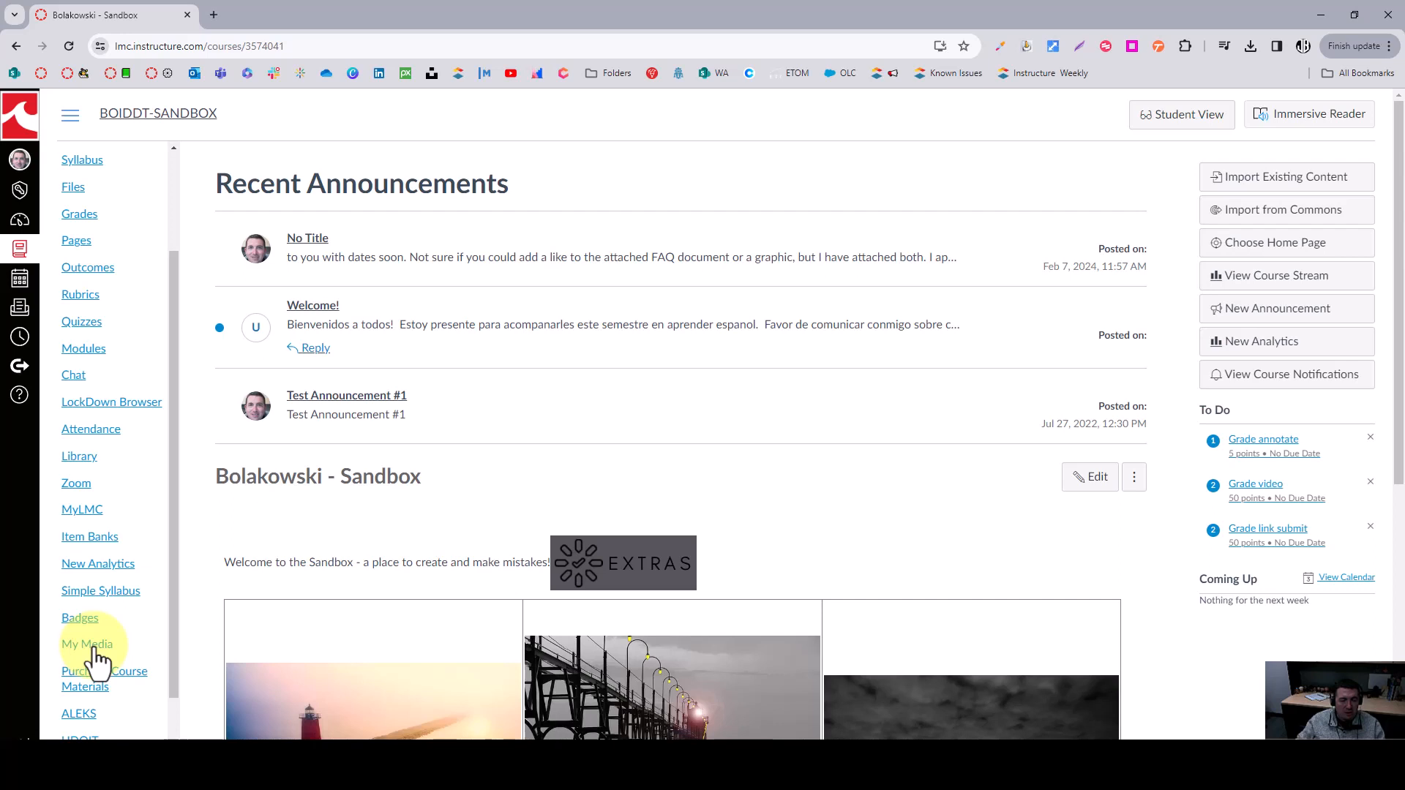
scroll(189, 597, down, 5)
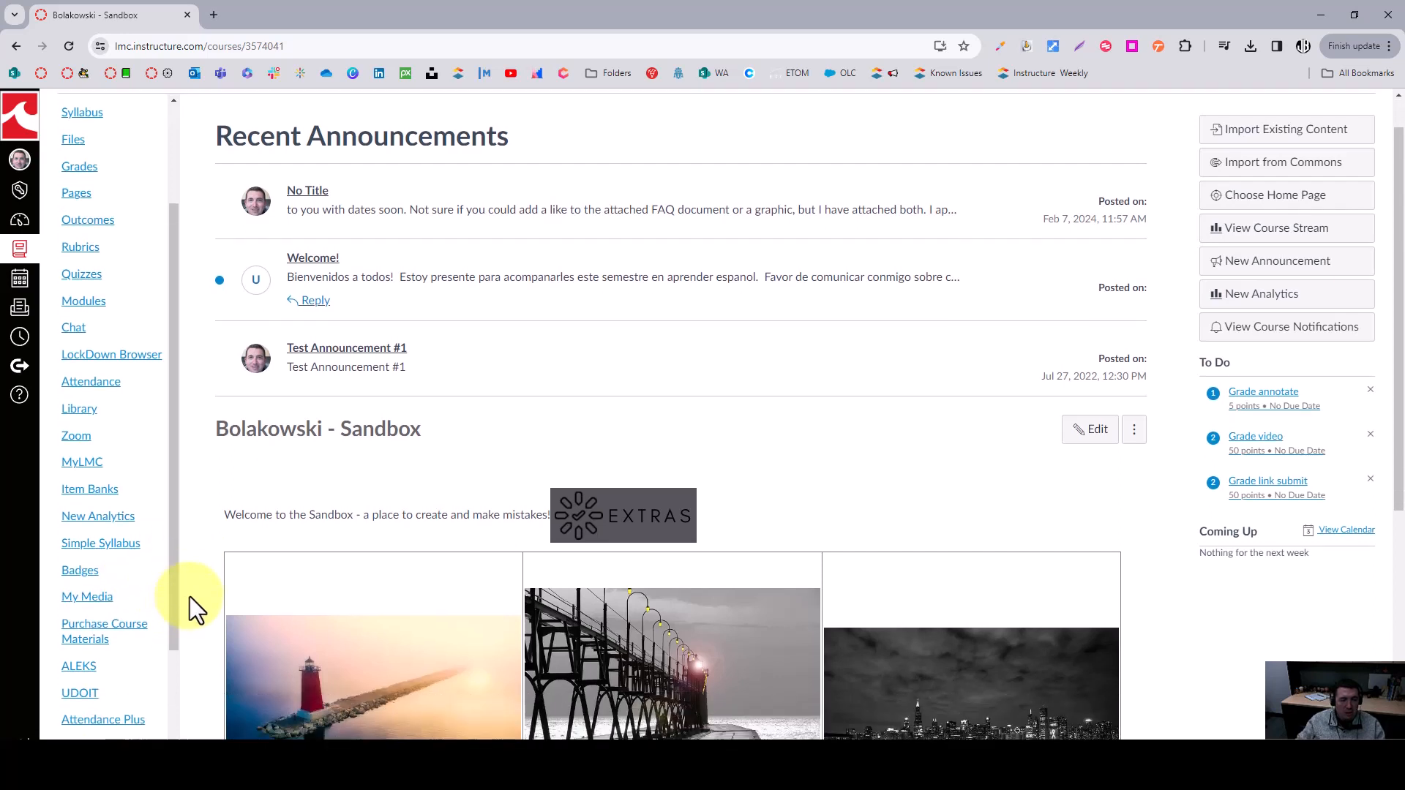
scroll(168, 608, down, 2)
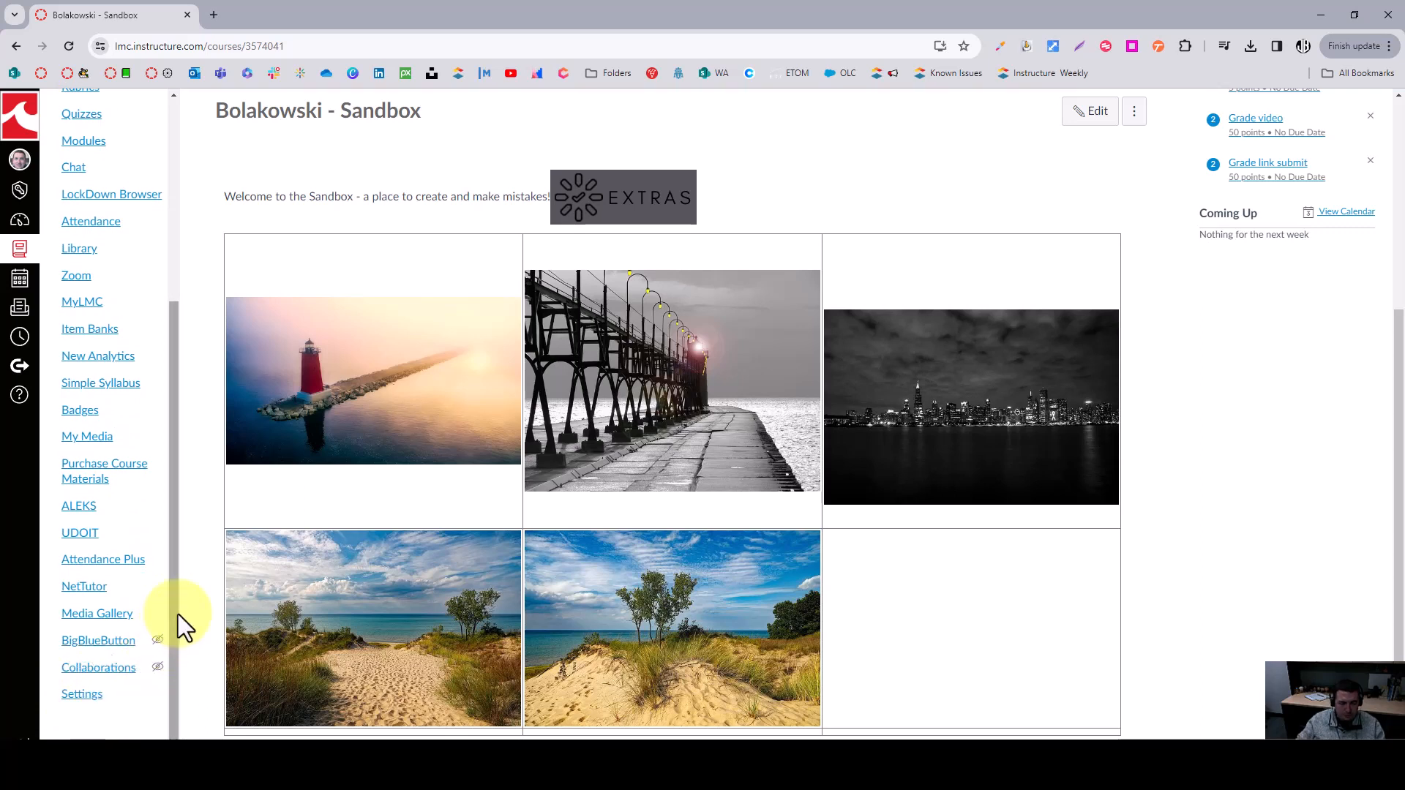
scroll(177, 587, up, 3)
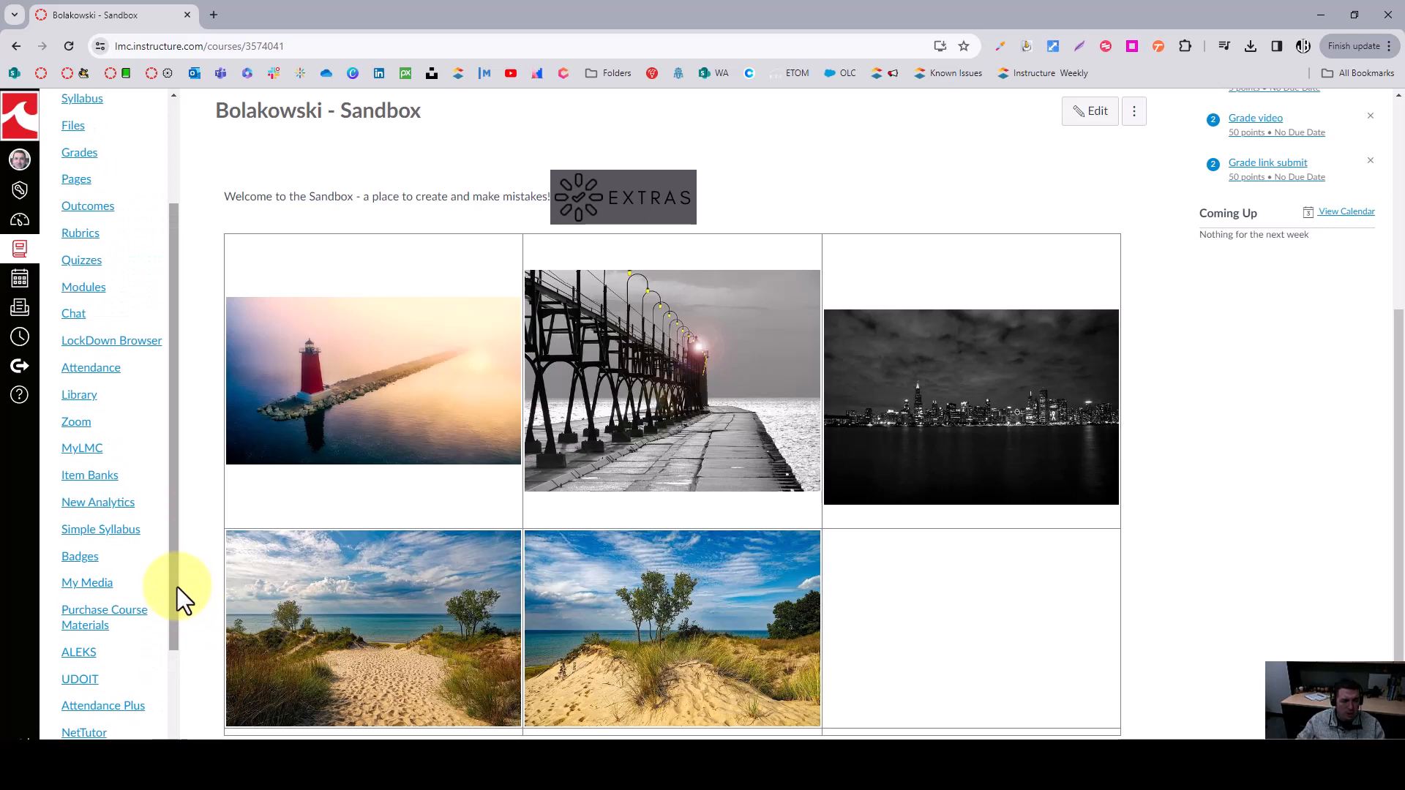
click(104, 584)
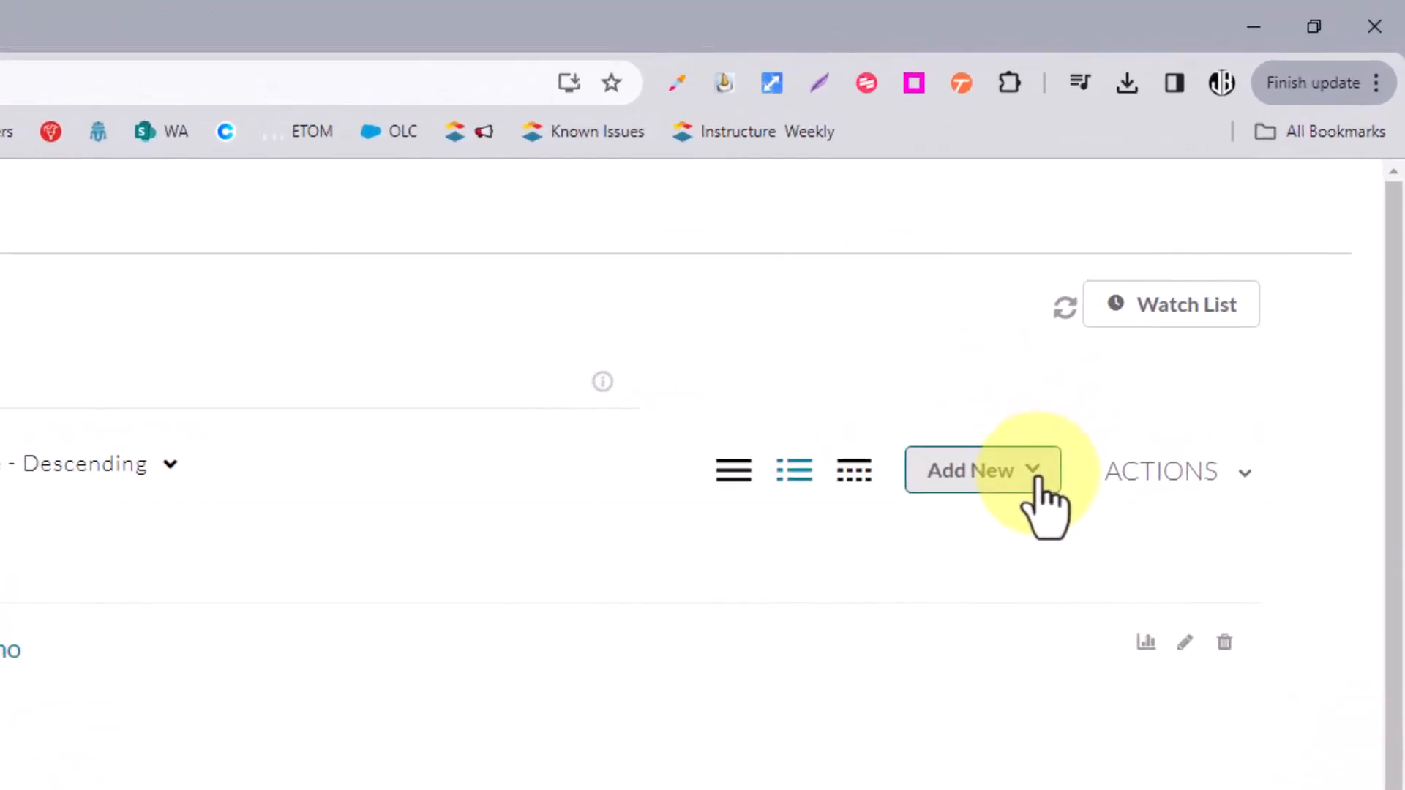
Launch Kaltura Capture from the options for adding new media and set up a new recording
click(1038, 483)
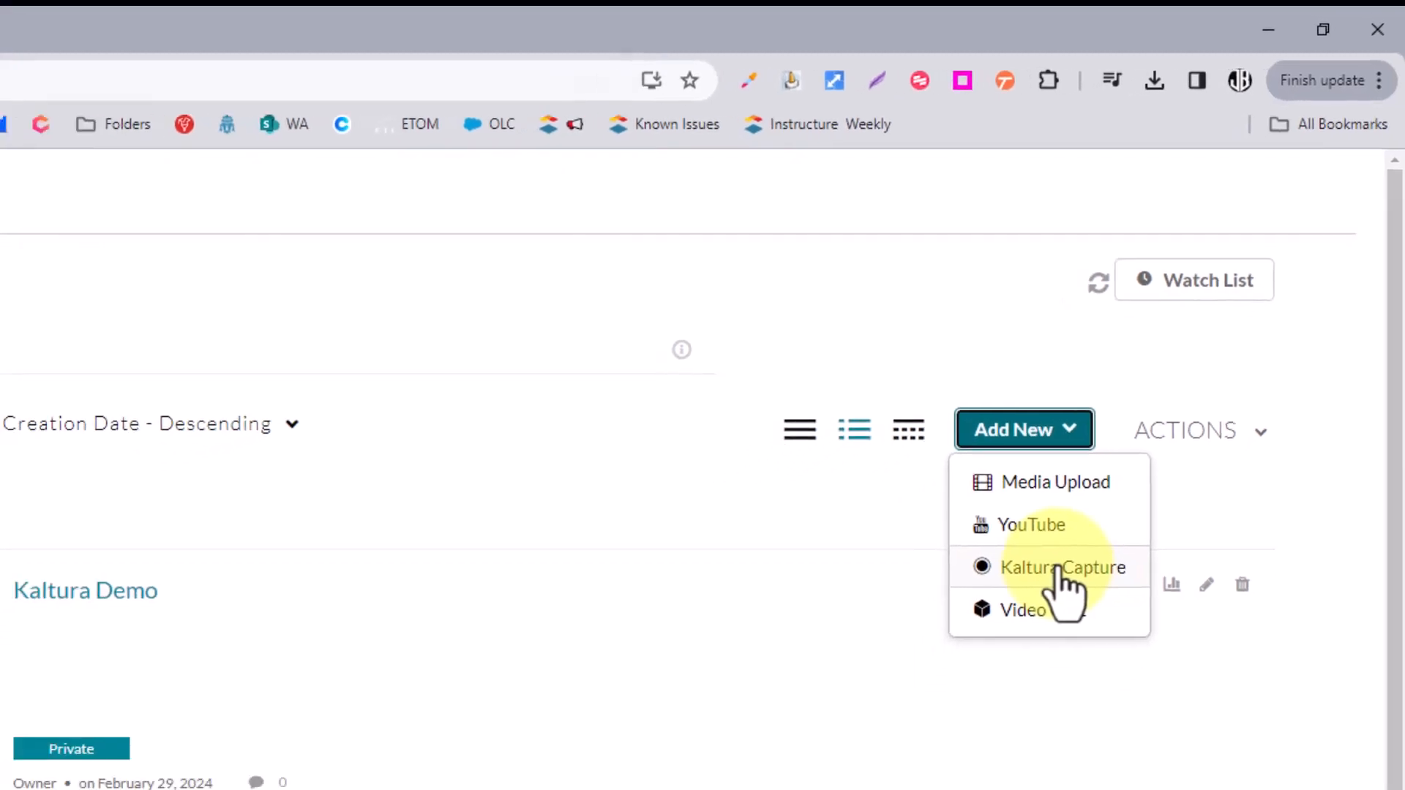
click(1025, 624)
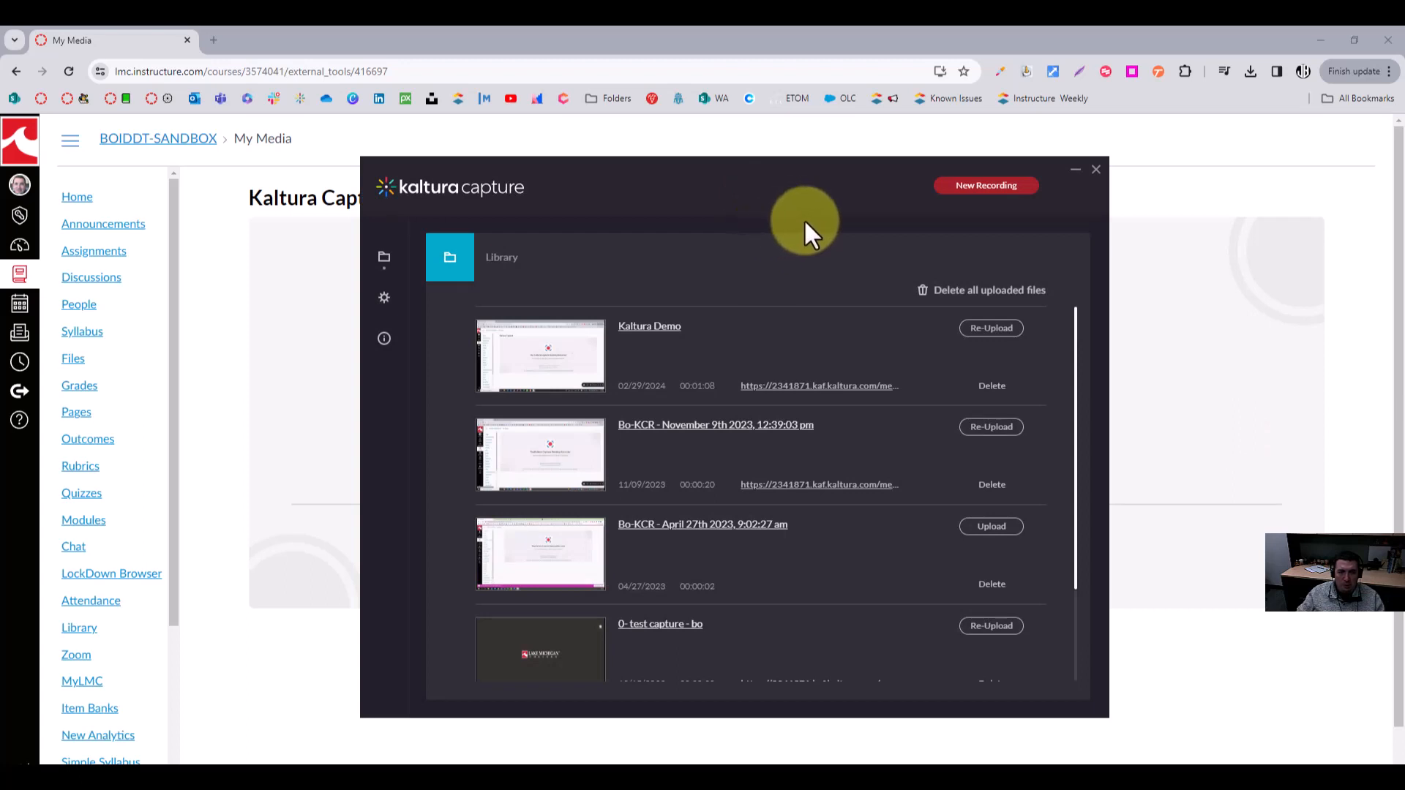
click(980, 192)
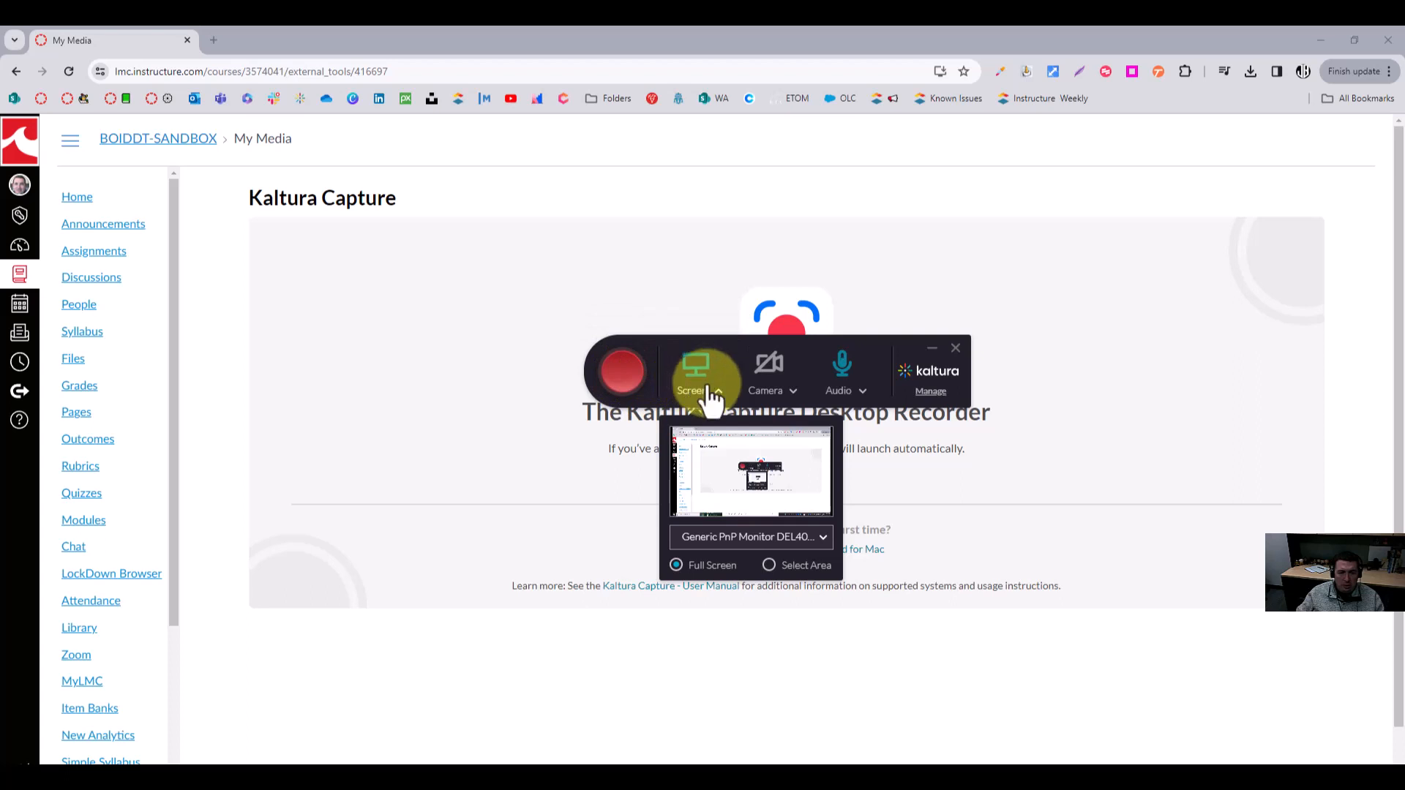
Choose the first Generic PnP Monitor DEL4060 as the full-screen source, check the microphone source and start recording
click(820, 542)
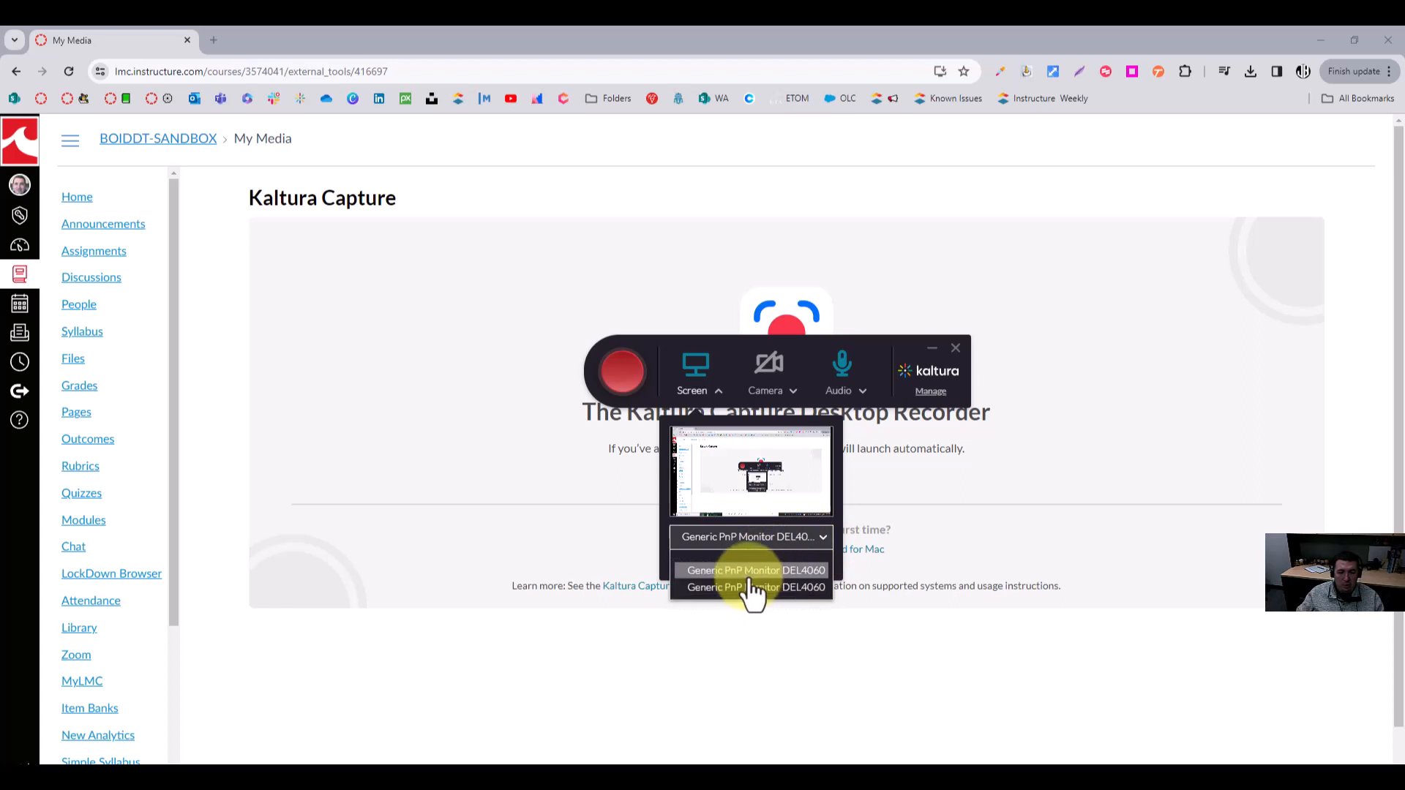
click(798, 570)
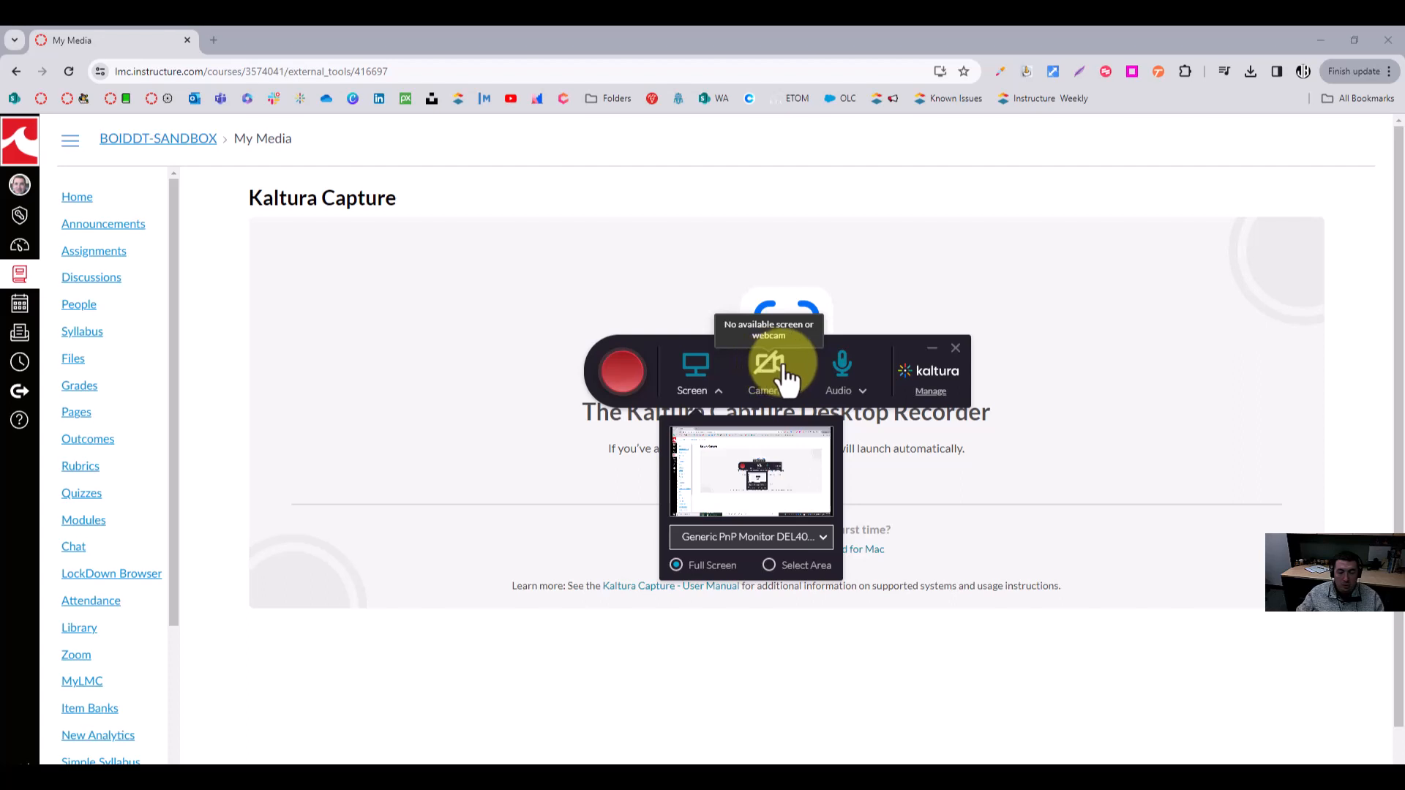
click(862, 391)
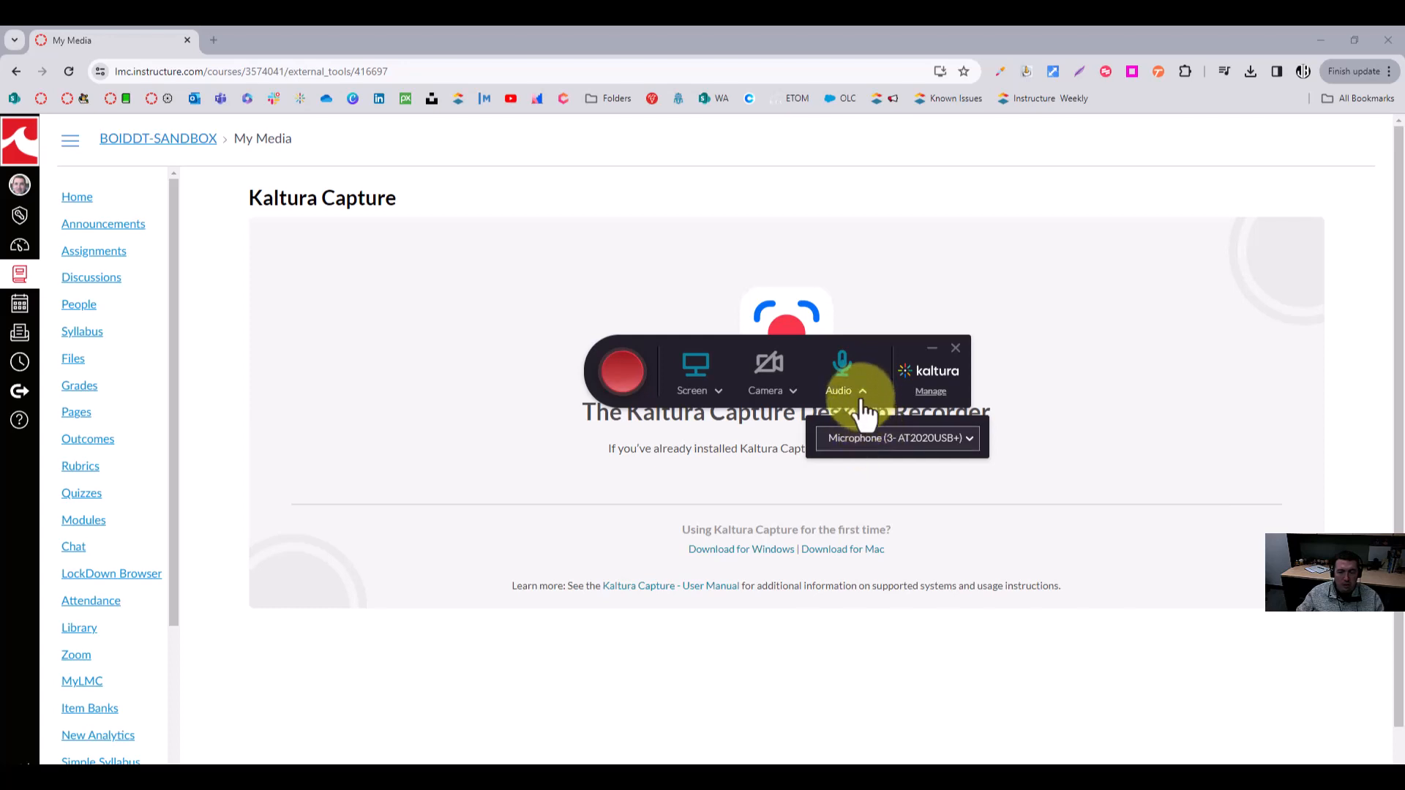
click(863, 393)
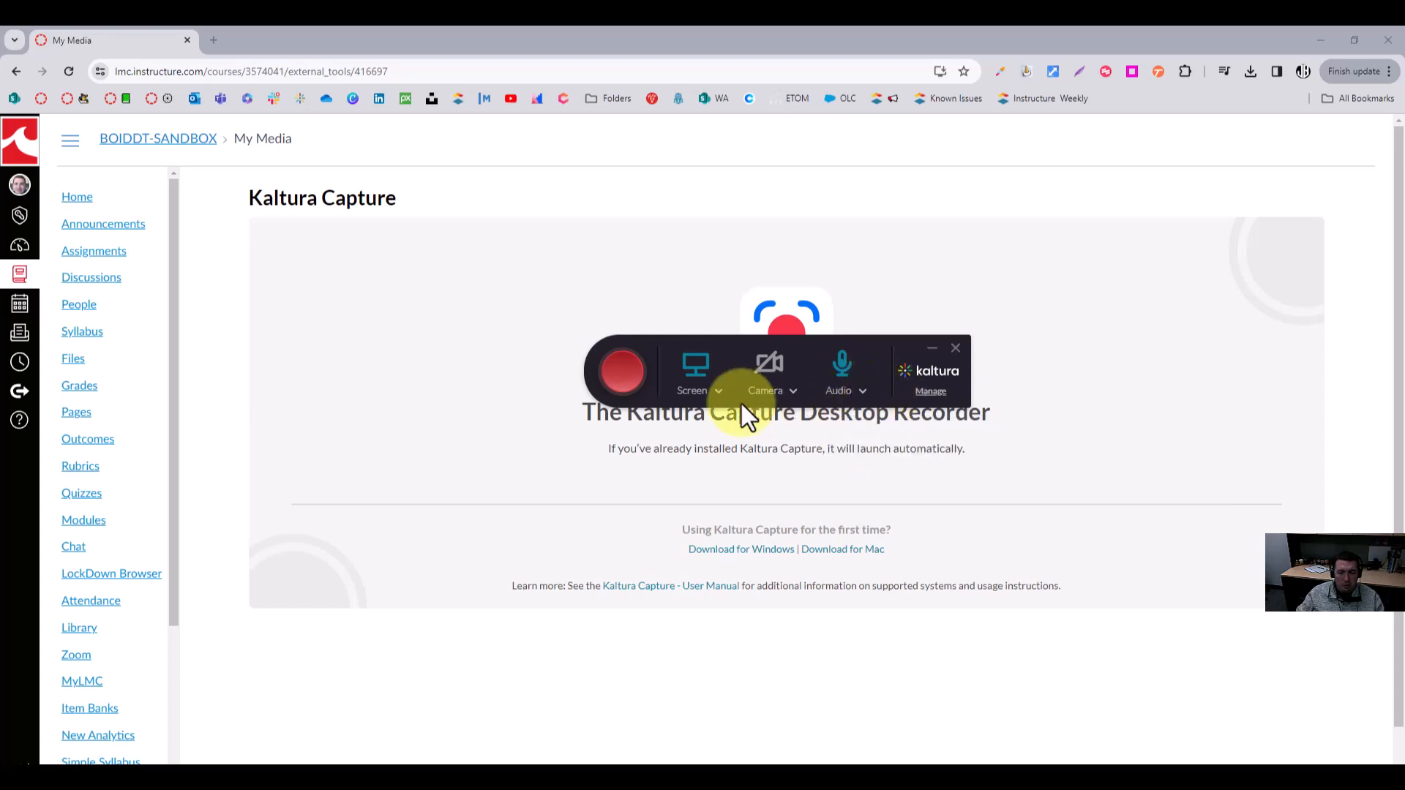
click(626, 377)
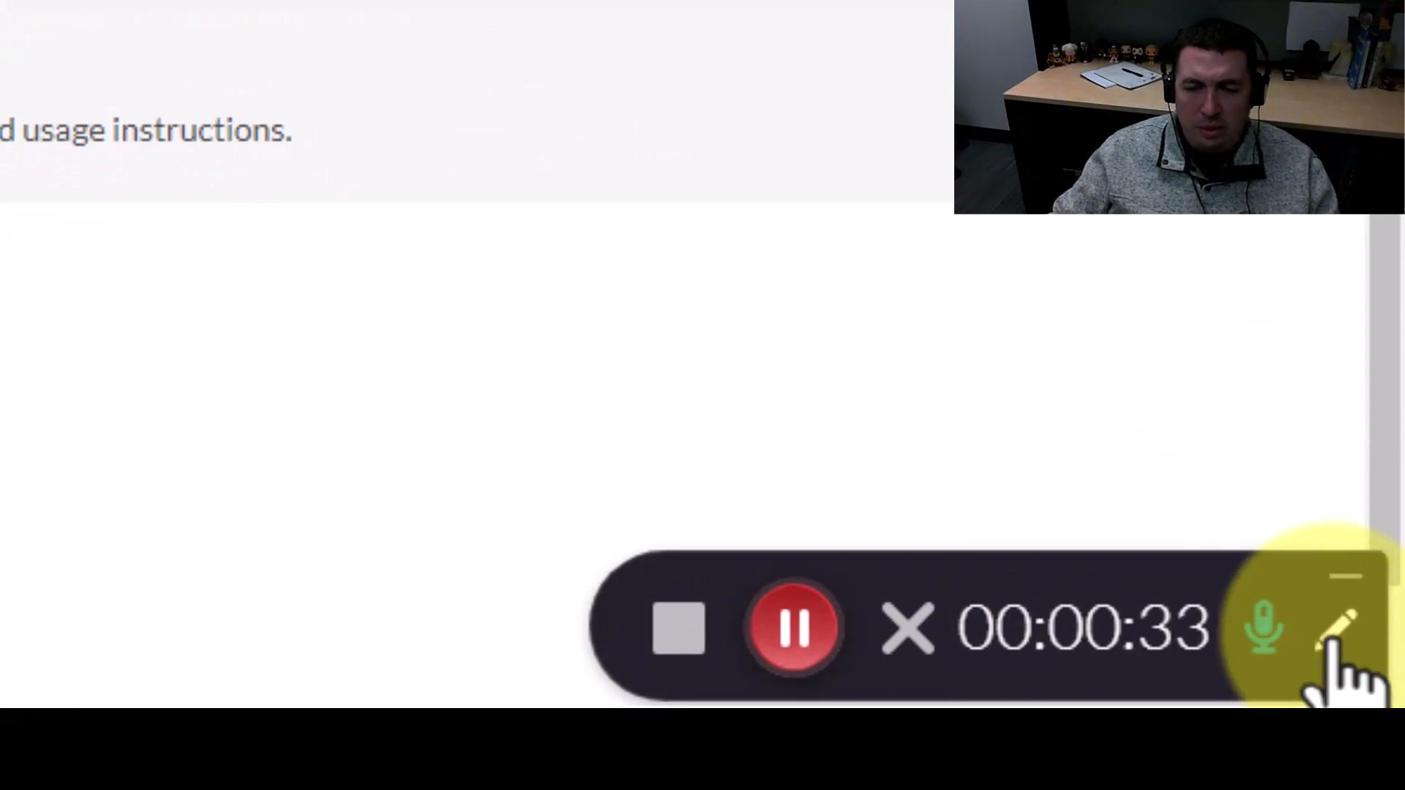
Show the annotation tools and draw a red freehand circle around the Kaltura Capture logo
click(1334, 634)
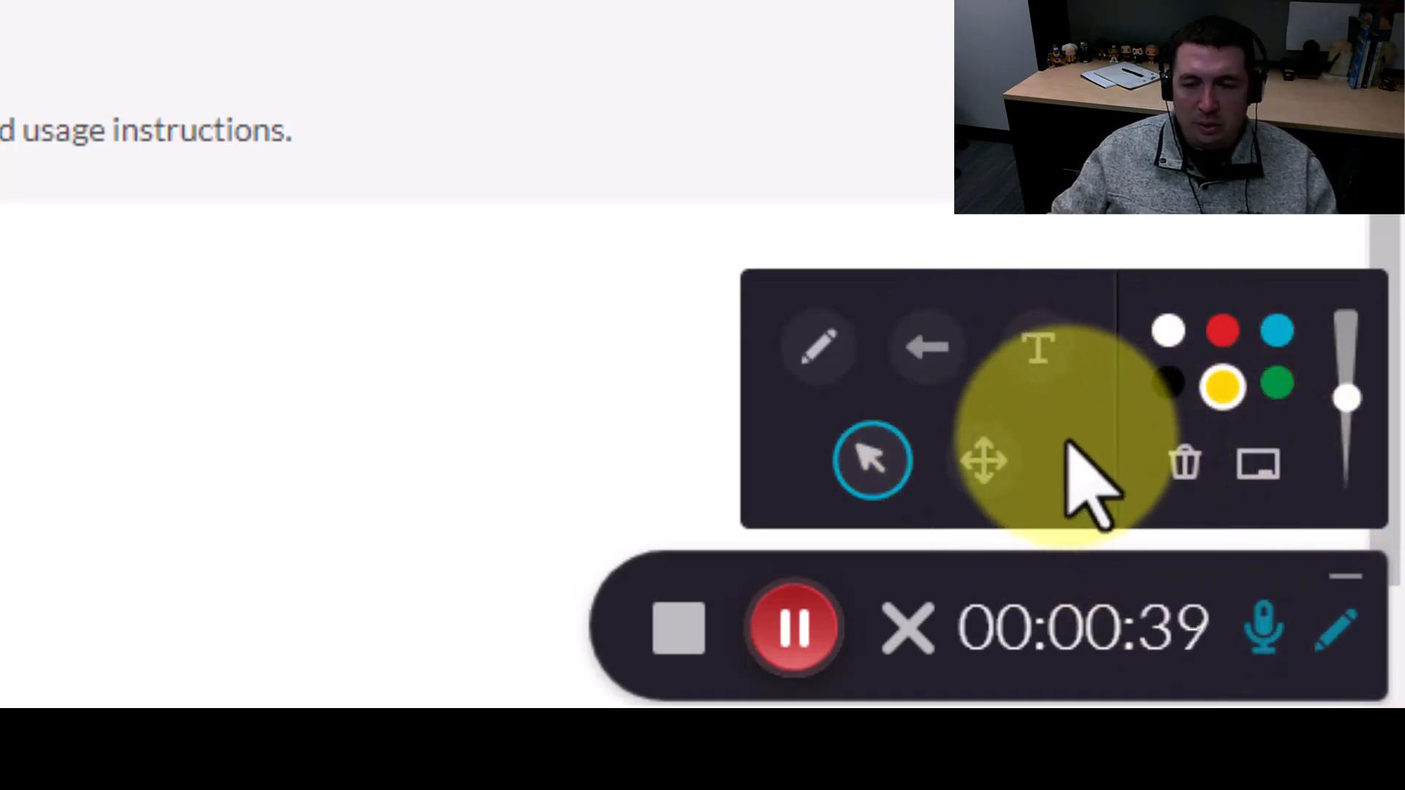
click(819, 347)
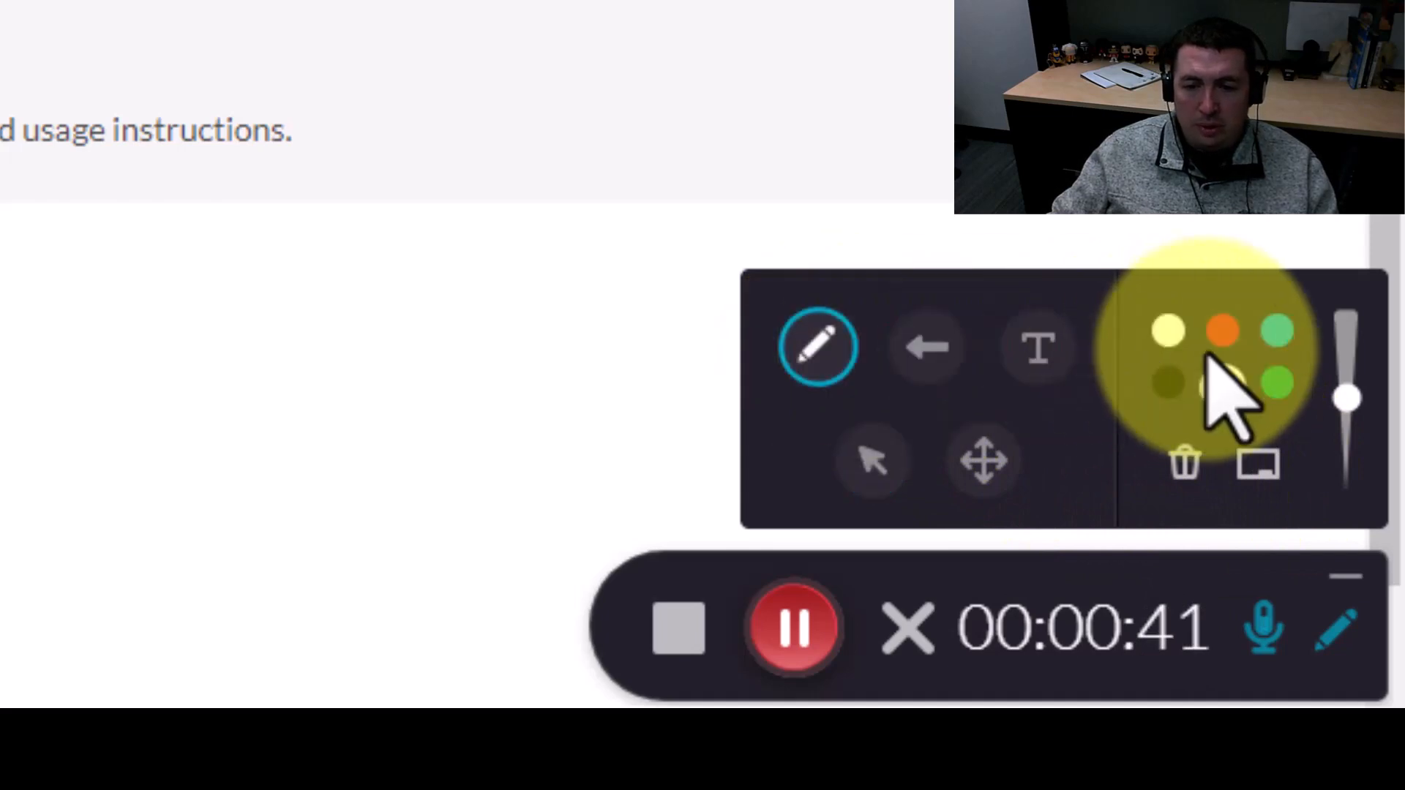
click(1220, 335)
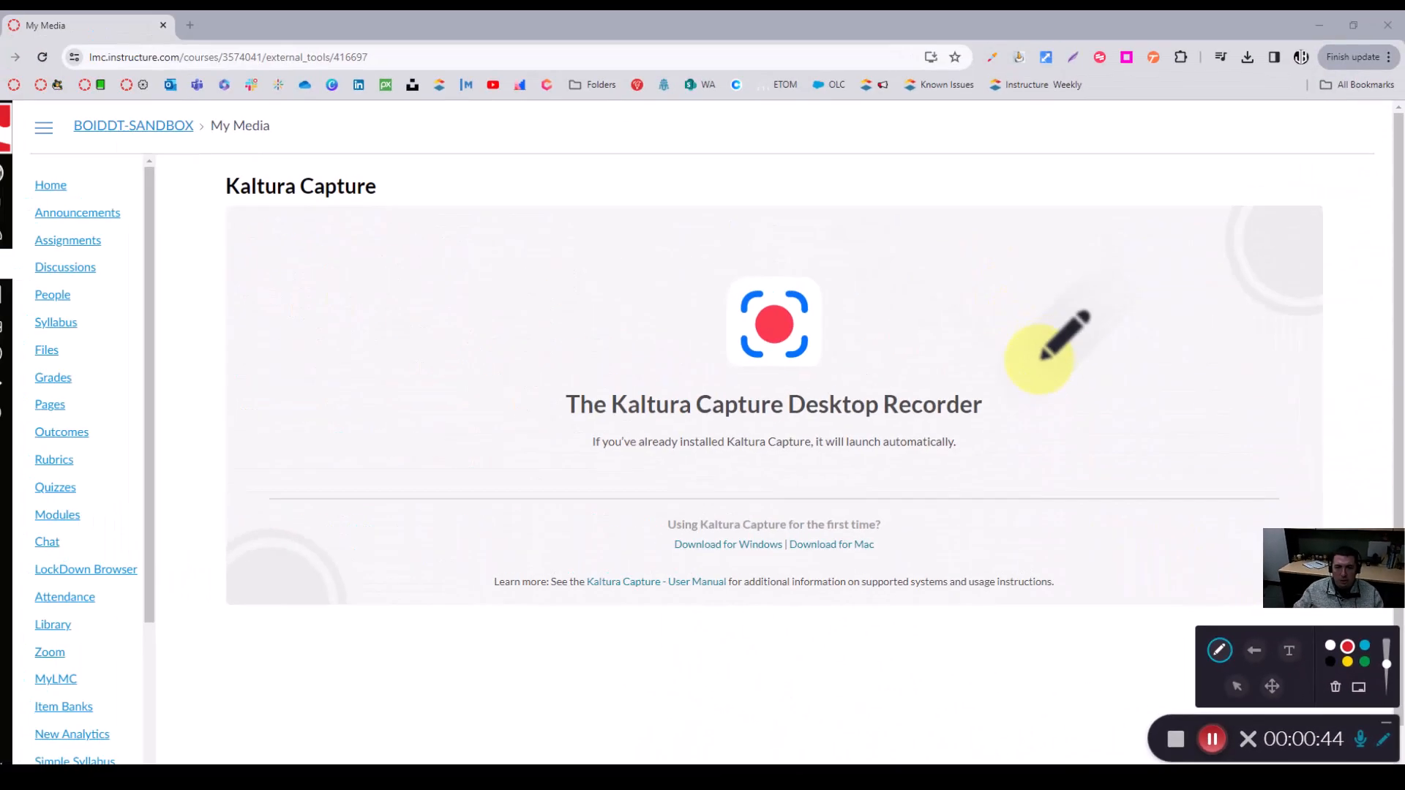
mouse_move(835, 246)
mouse_down()
mouse_move(718, 273)
mouse_move(711, 332)
mouse_move(802, 393)
mouse_move(880, 355)
mouse_move(853, 258)
mouse_up()
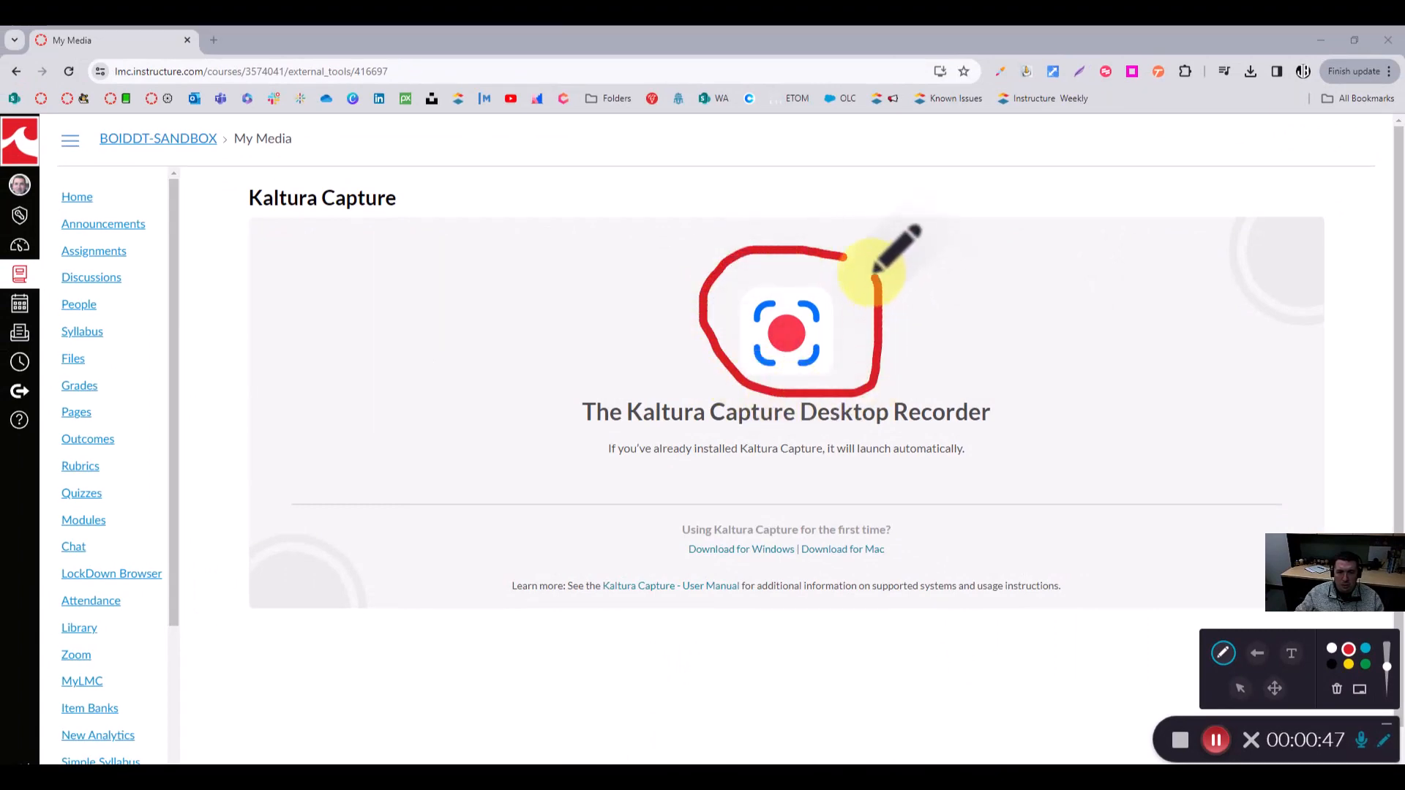
Draw a red arrow pointing at the "it will launch automatically" line, clear all annotations and return to the pointer tool
click(1259, 655)
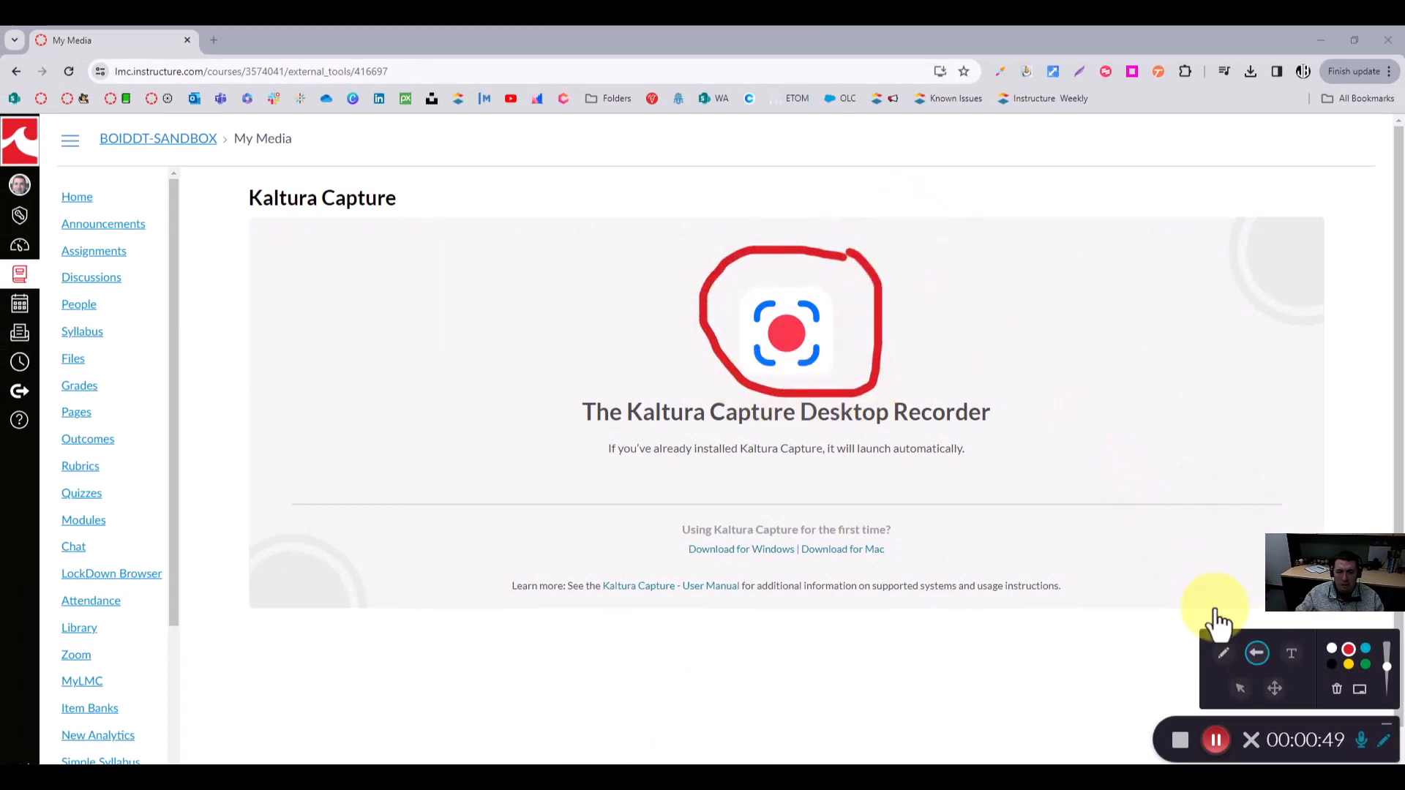
drag(1163, 453, 999, 453)
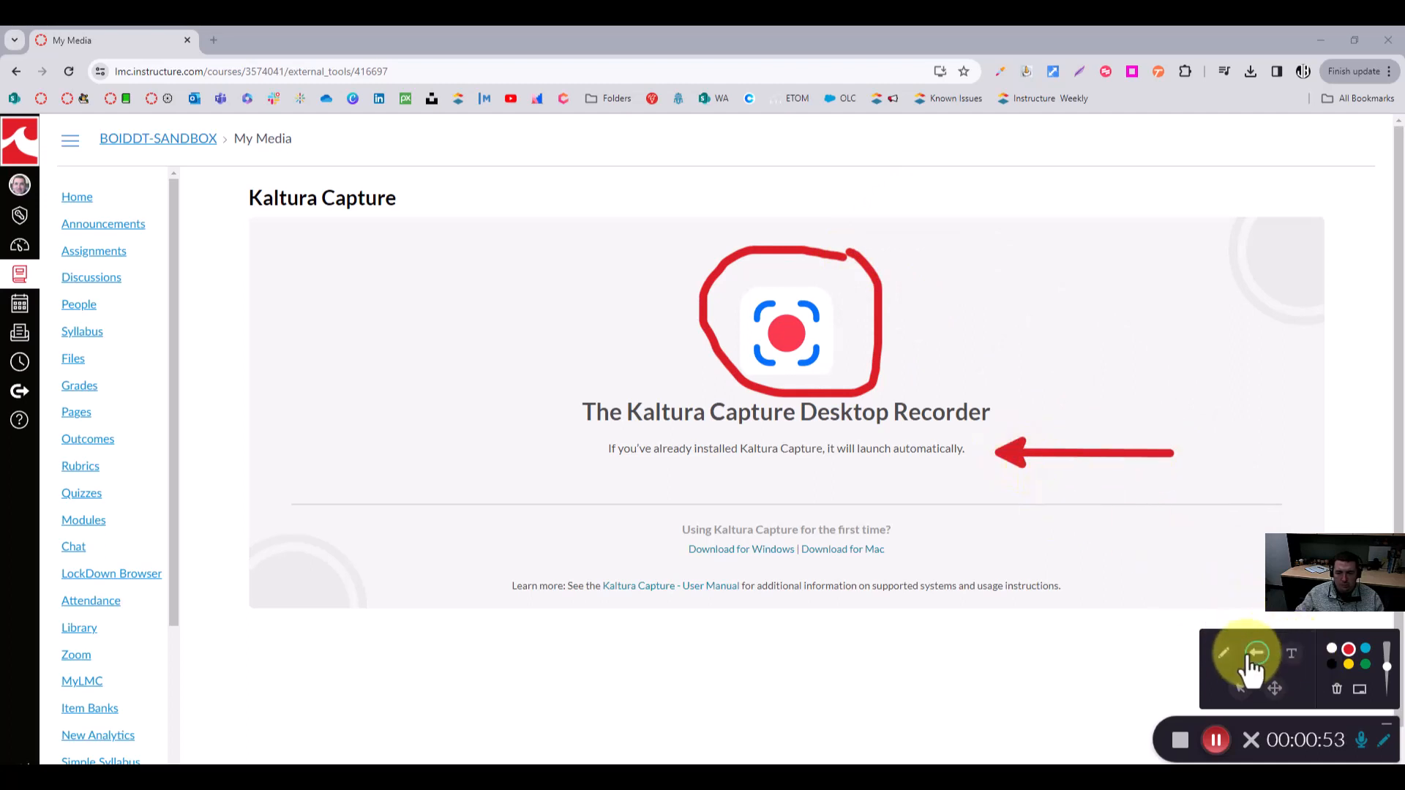
click(1338, 690)
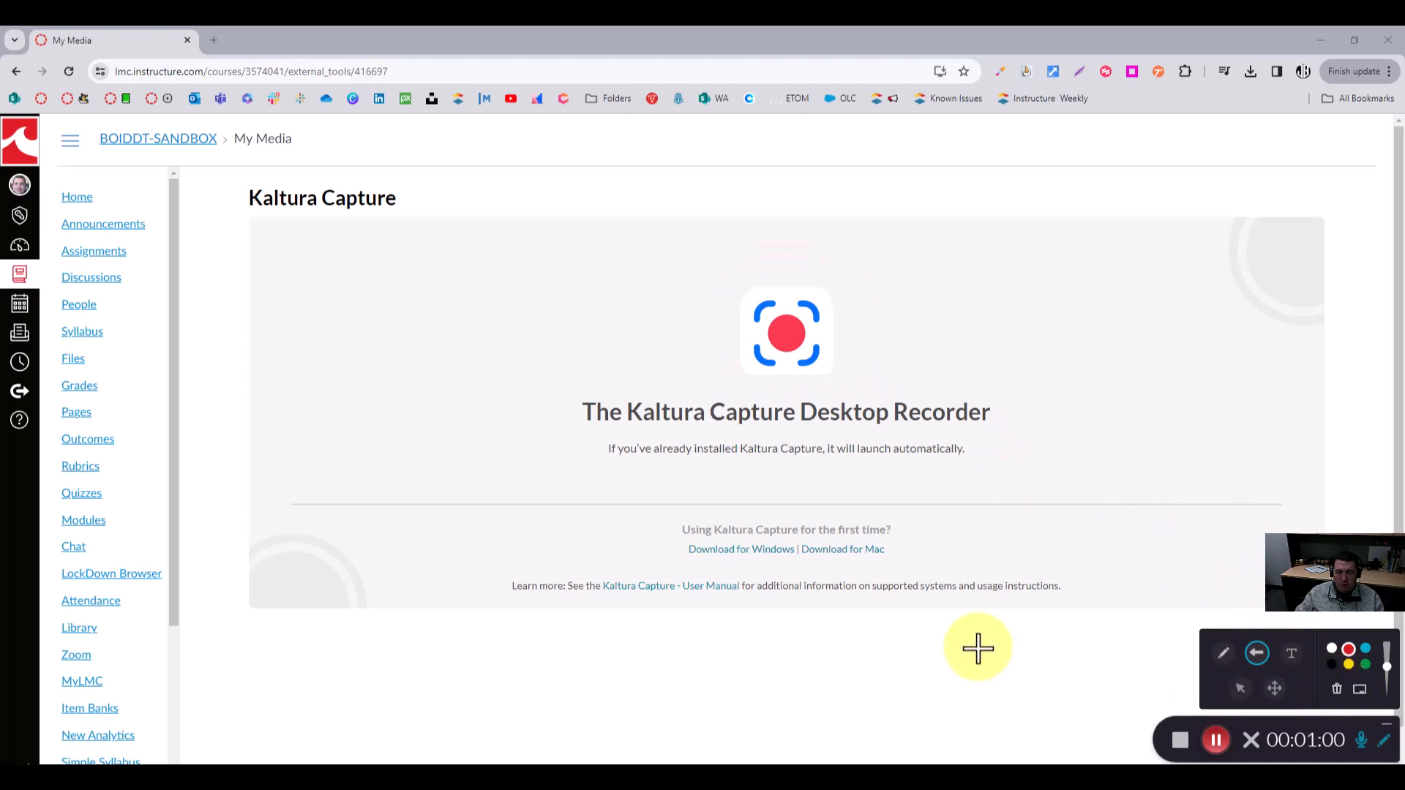
click(1239, 688)
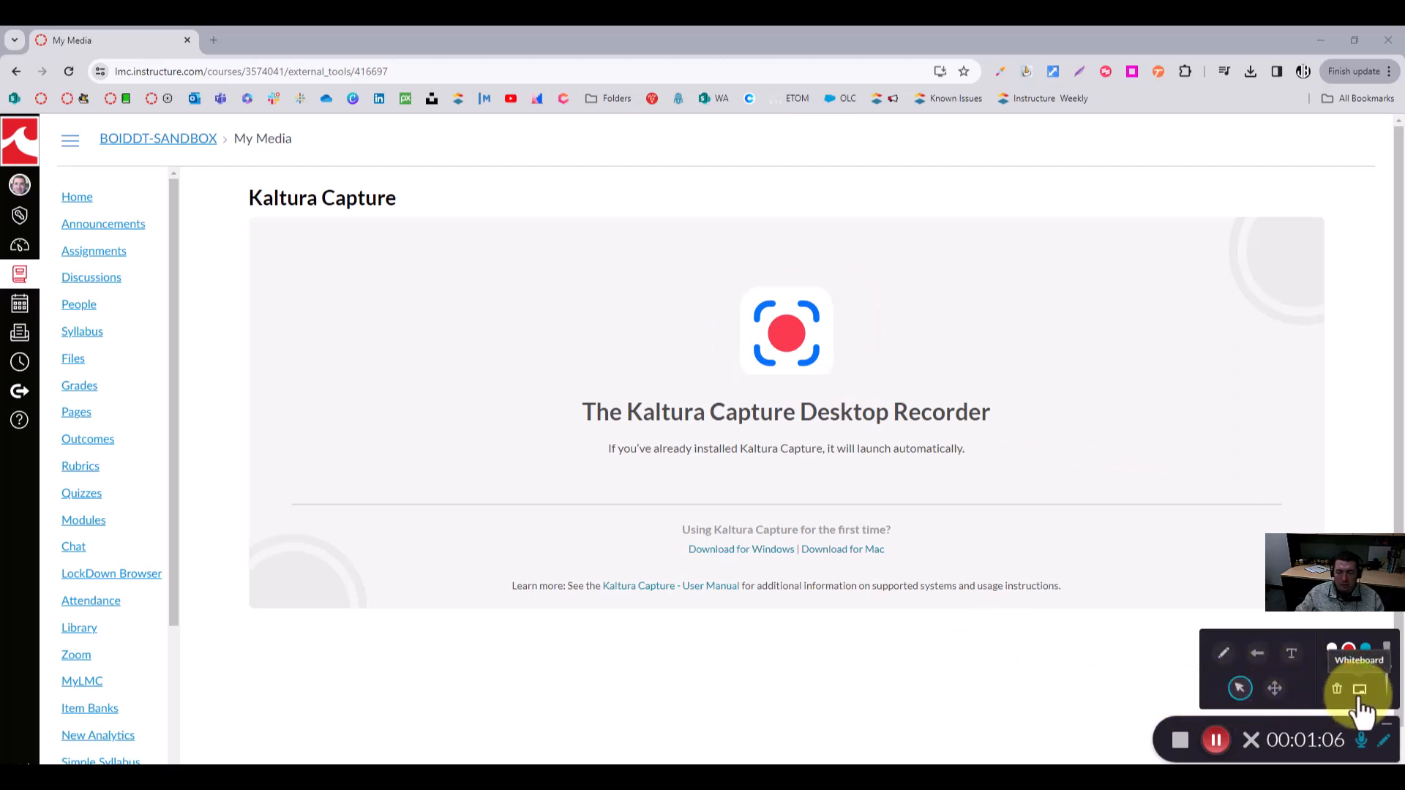
Open the whiteboard and handwrite "Hi" on it with the black pencil
click(1360, 692)
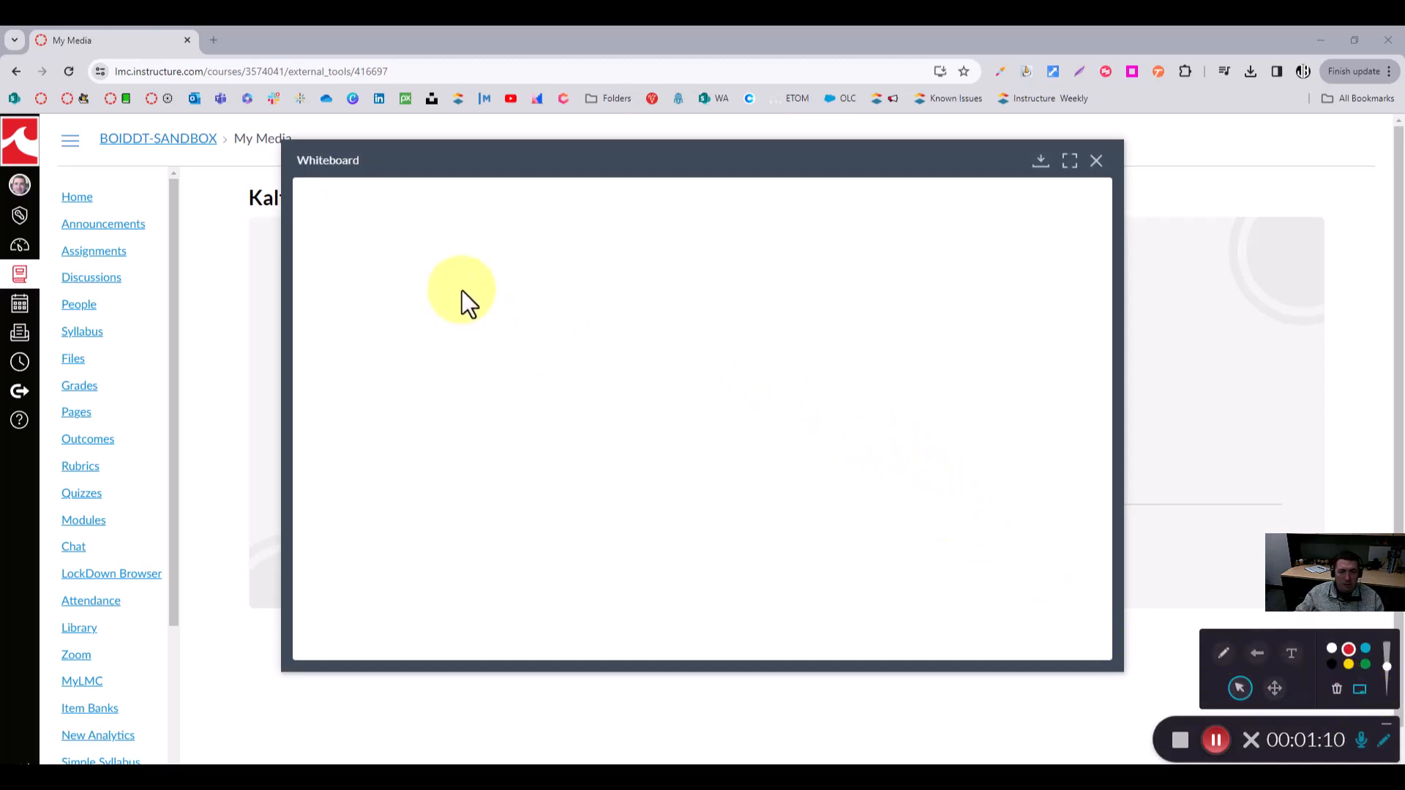
click(1223, 653)
click(1332, 665)
mouse_move(475, 277)
mouse_down()
mouse_move(483, 318)
mouse_move(515, 315)
mouse_move(493, 295)
mouse_move(549, 299)
mouse_up()
click(535, 255)
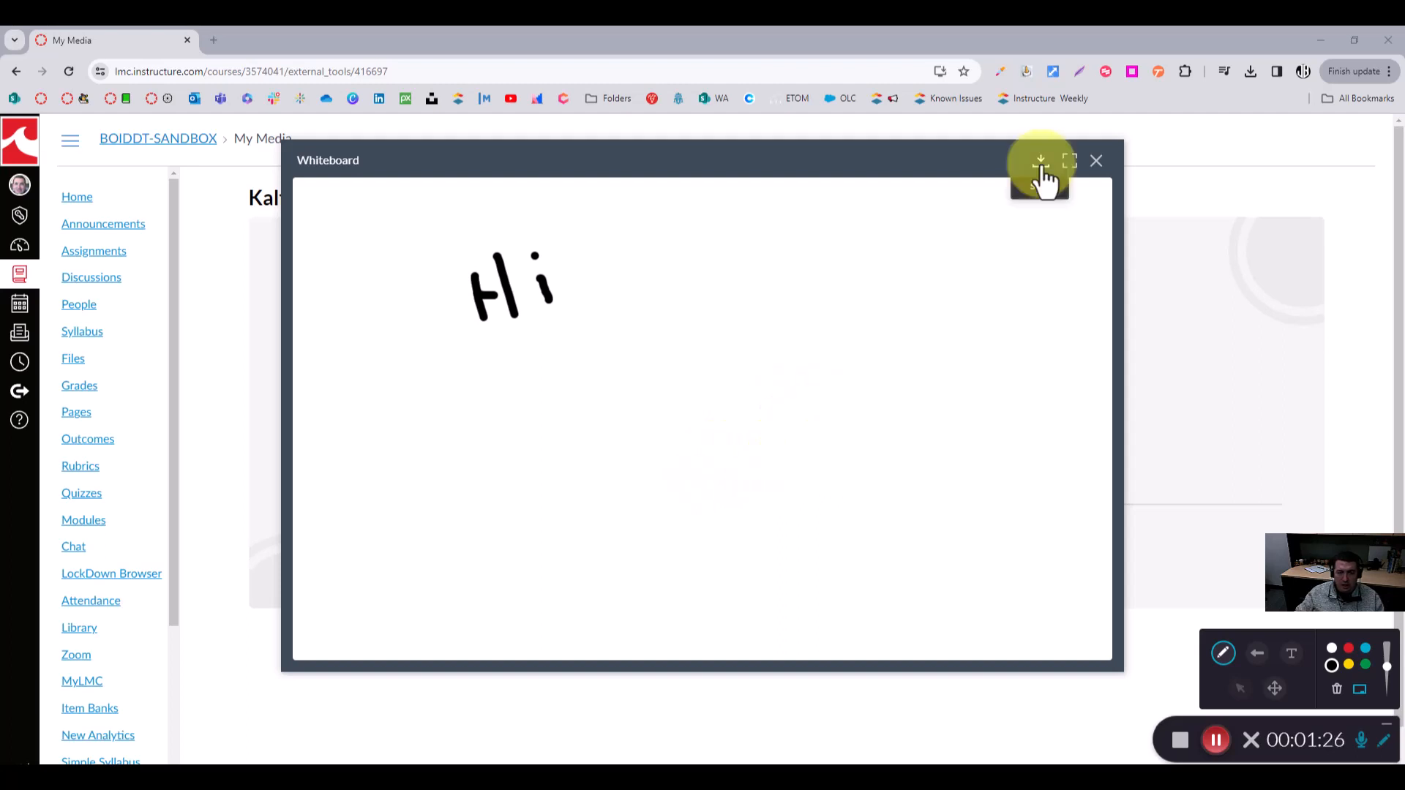
Start saving the whiteboard drawing as an image, cancel the save and close the whiteboard
click(1041, 167)
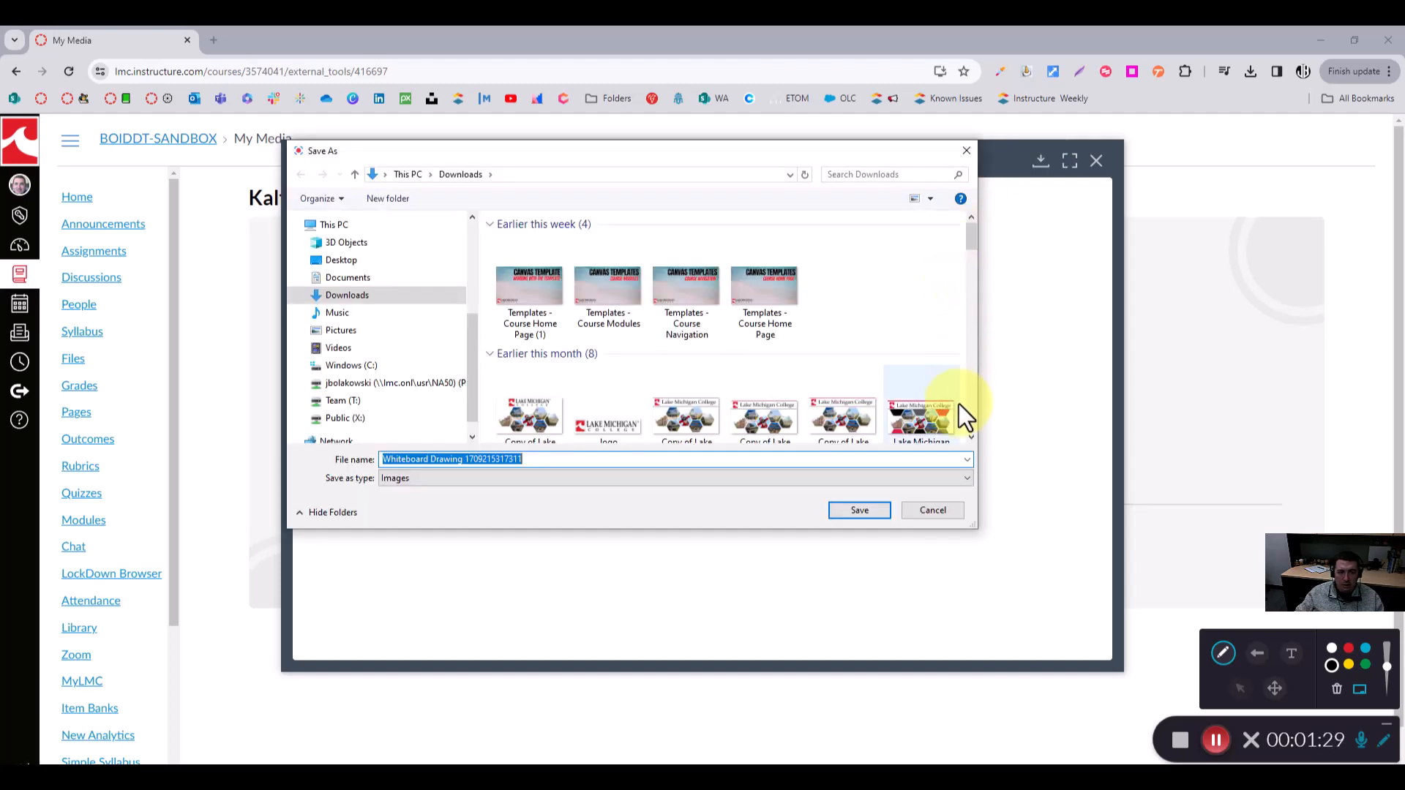
click(932, 512)
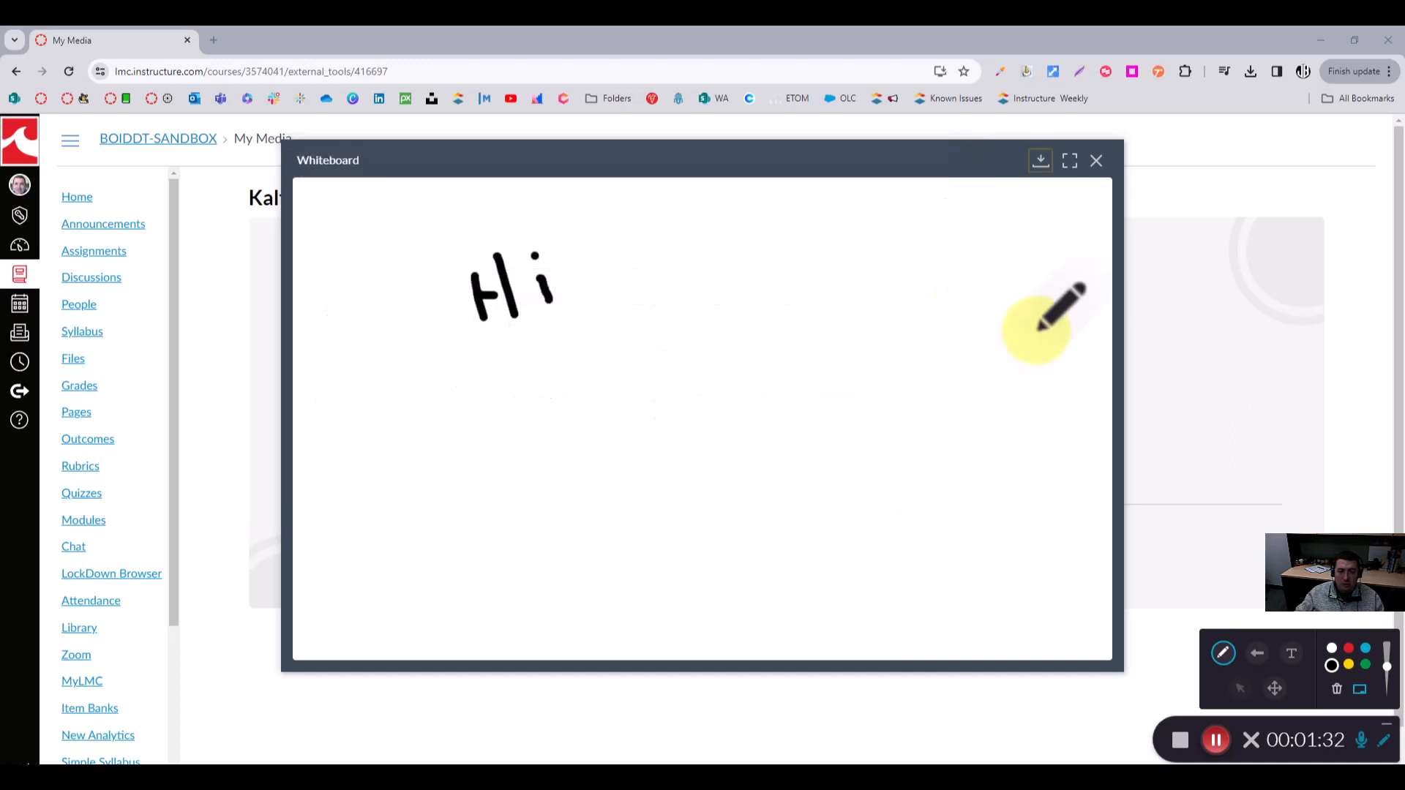
click(1097, 163)
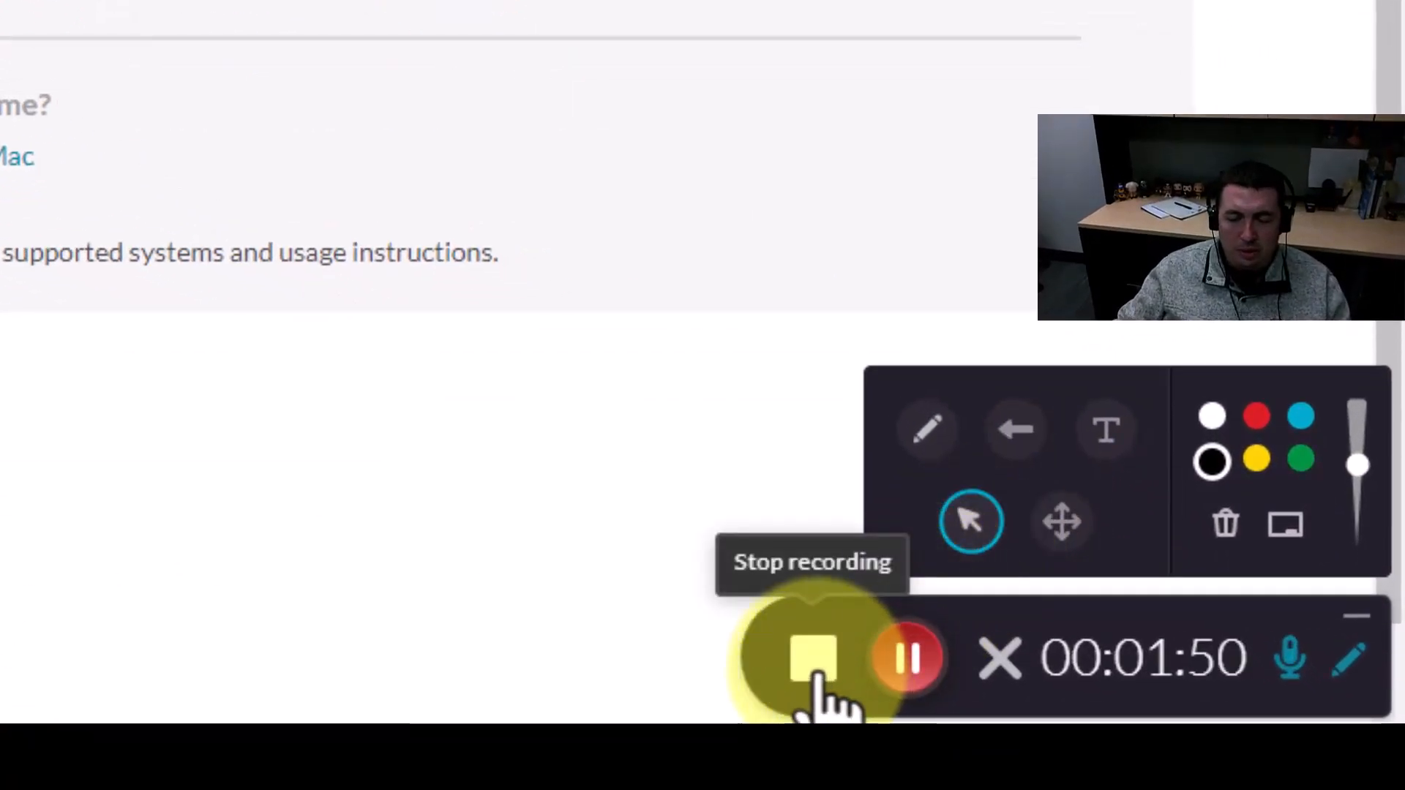
Stop the screen recording and confirm stopping it
click(814, 672)
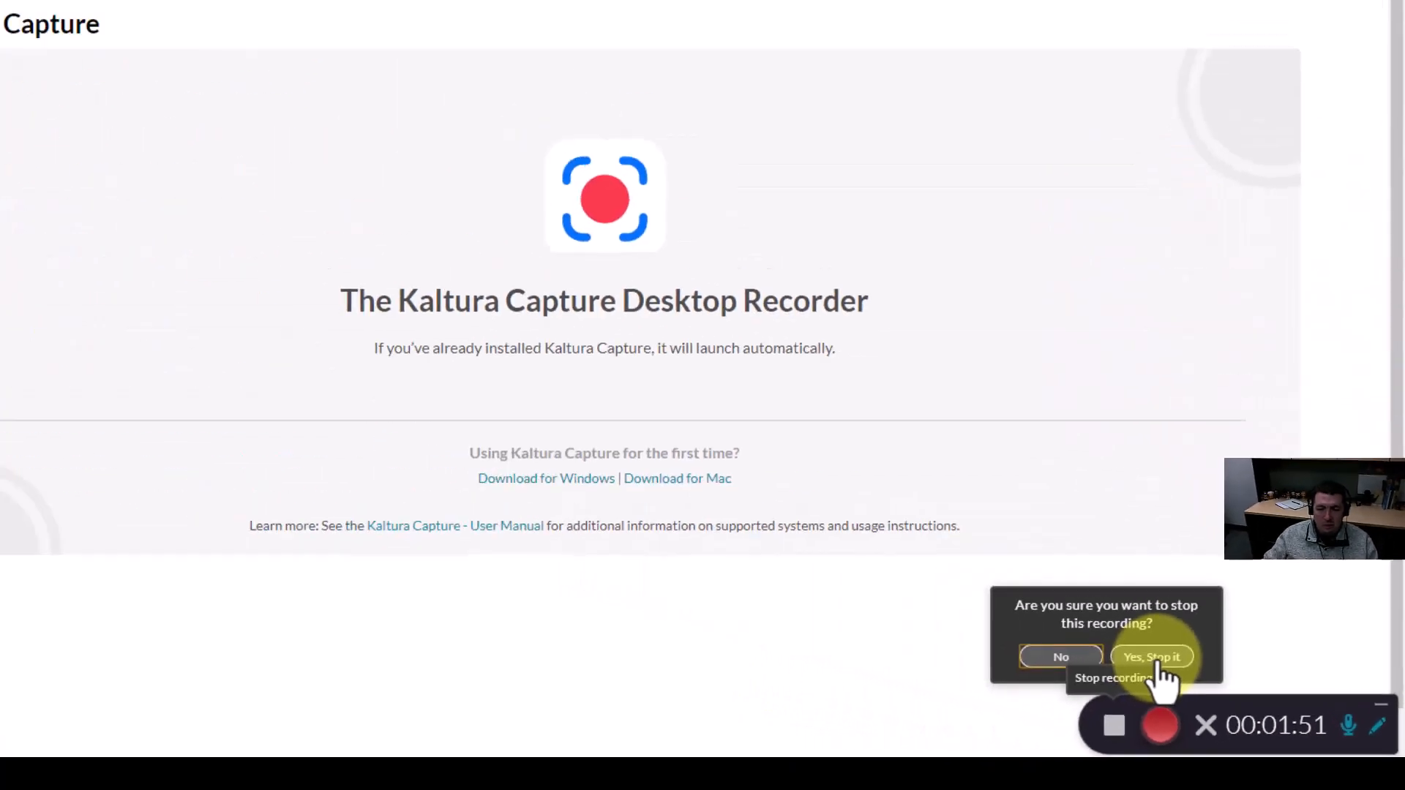
click(1153, 658)
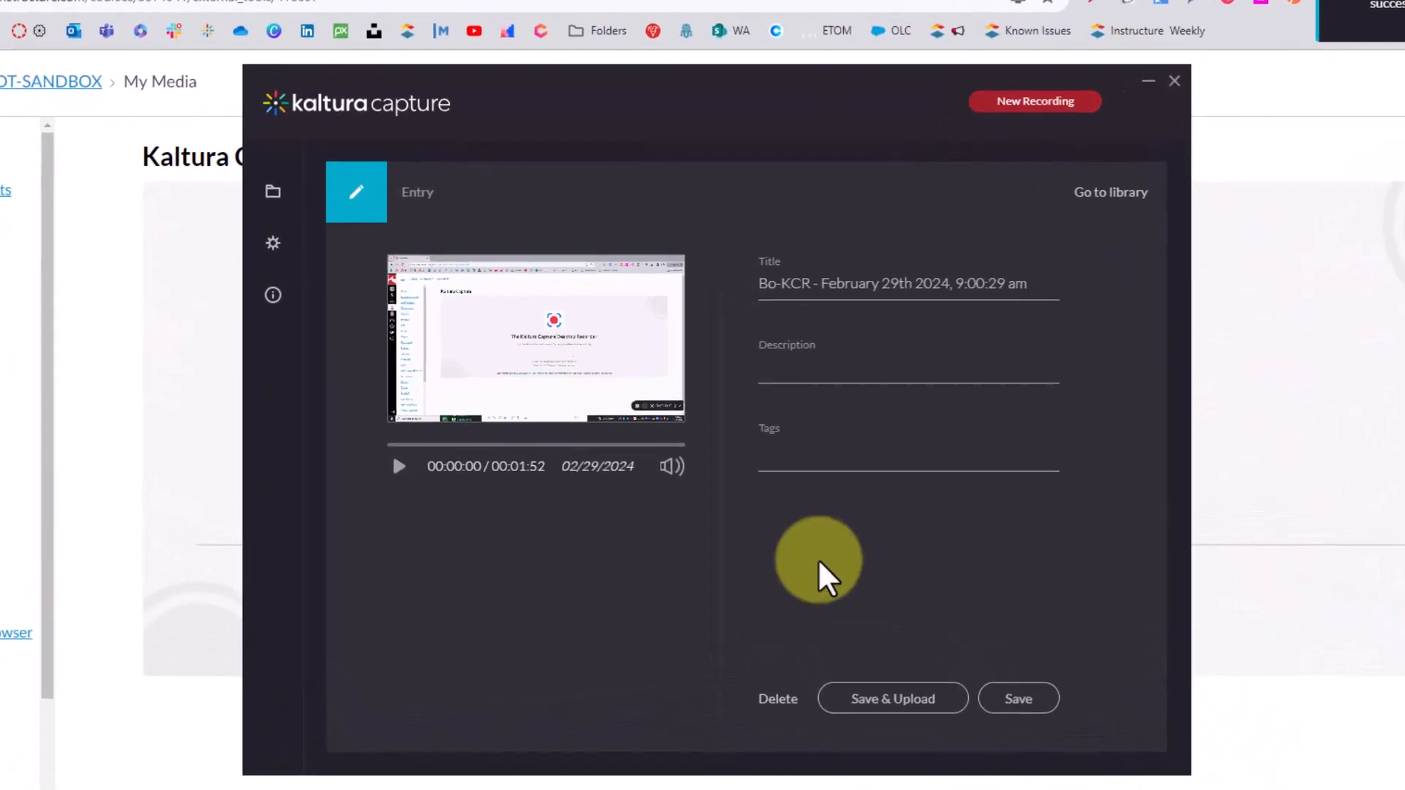
Title the recording "Kaltura Capture Demo", then save and upload it
drag(1050, 291, 741, 291)
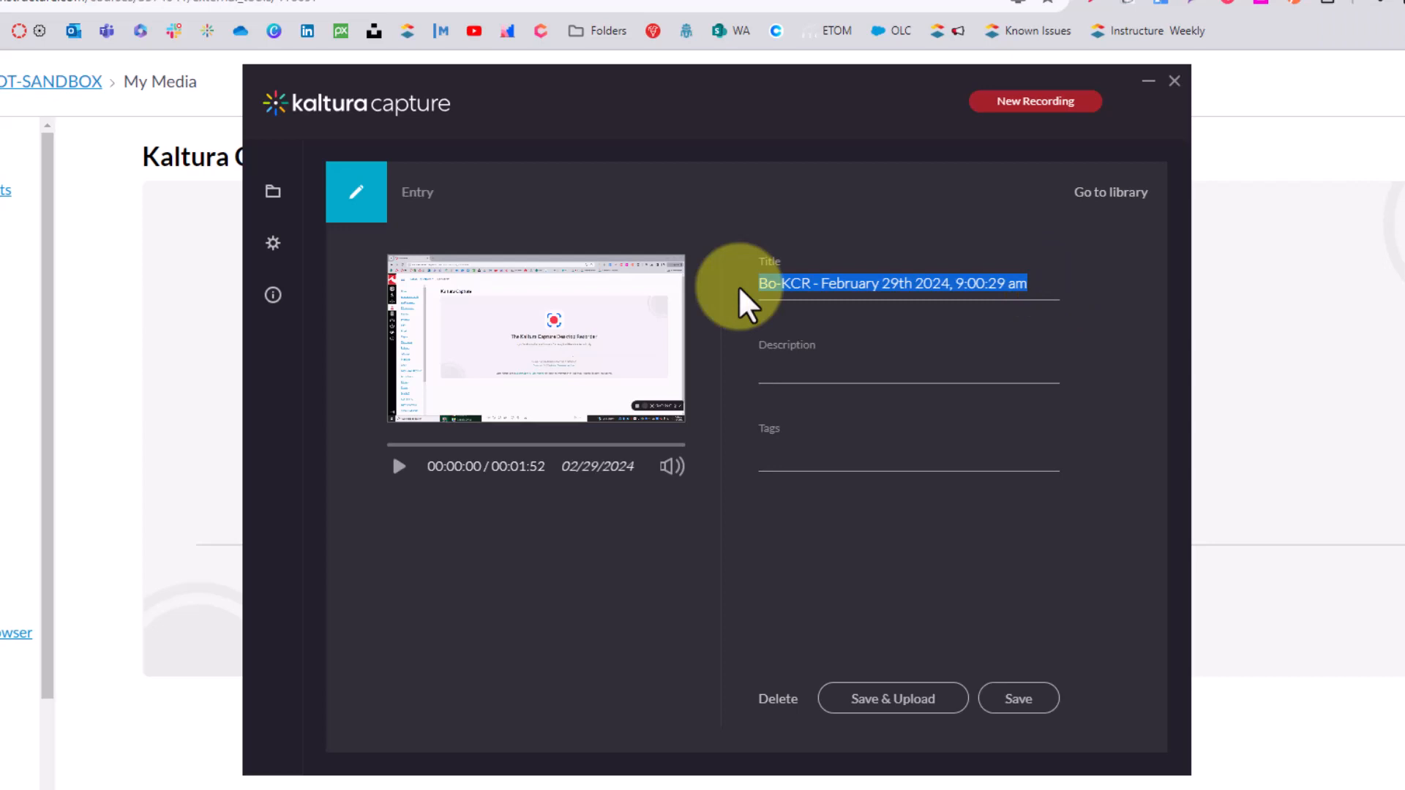
text(K)
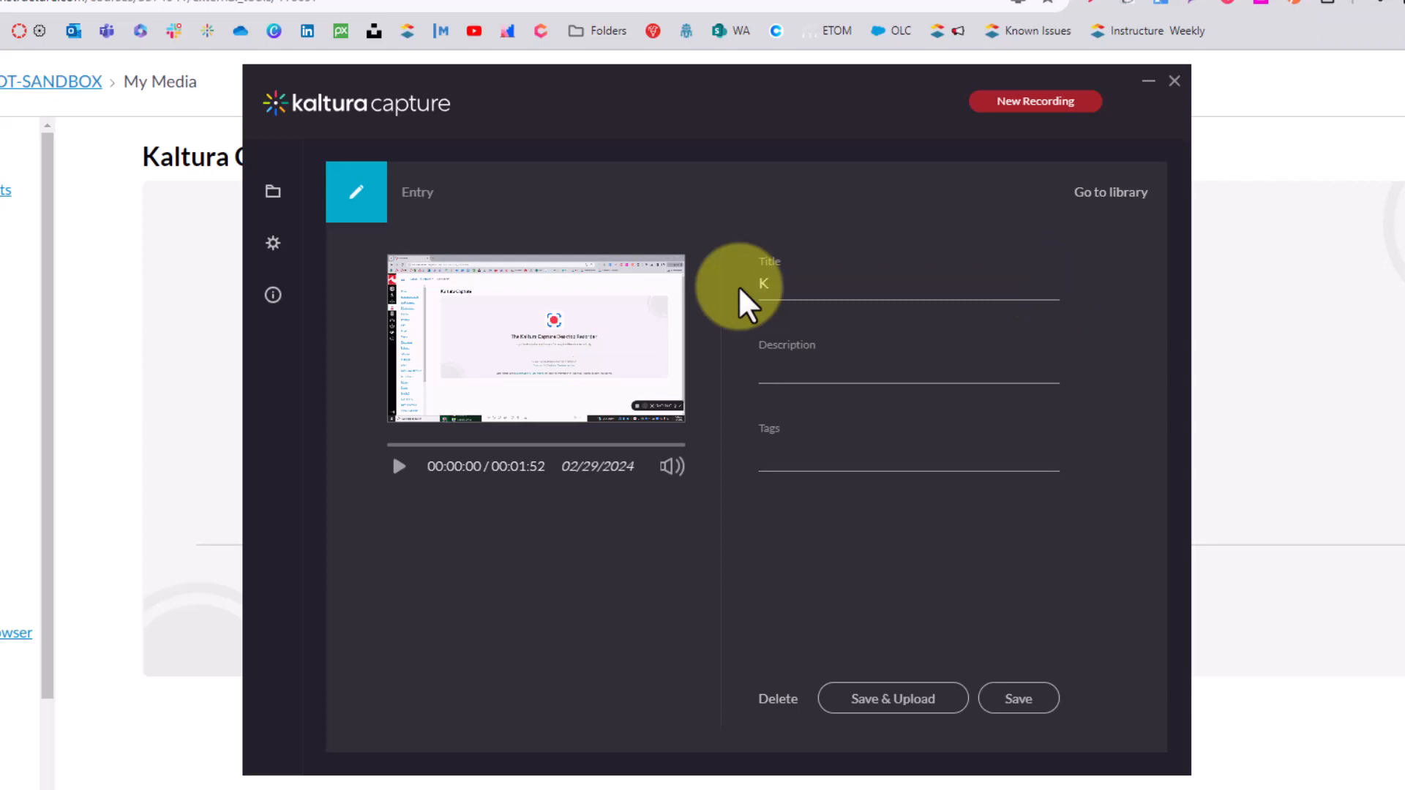
text(altura Capture Demo)
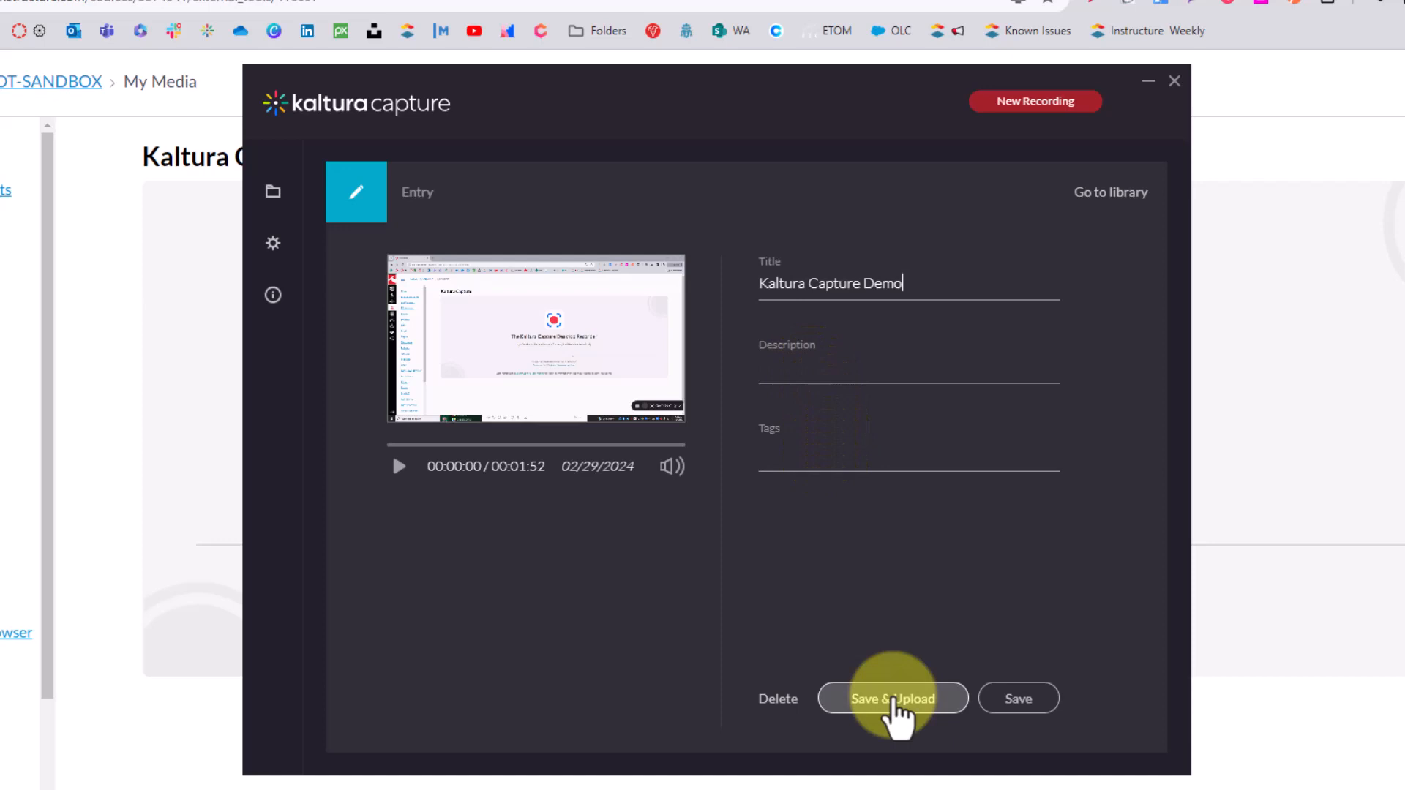
click(895, 702)
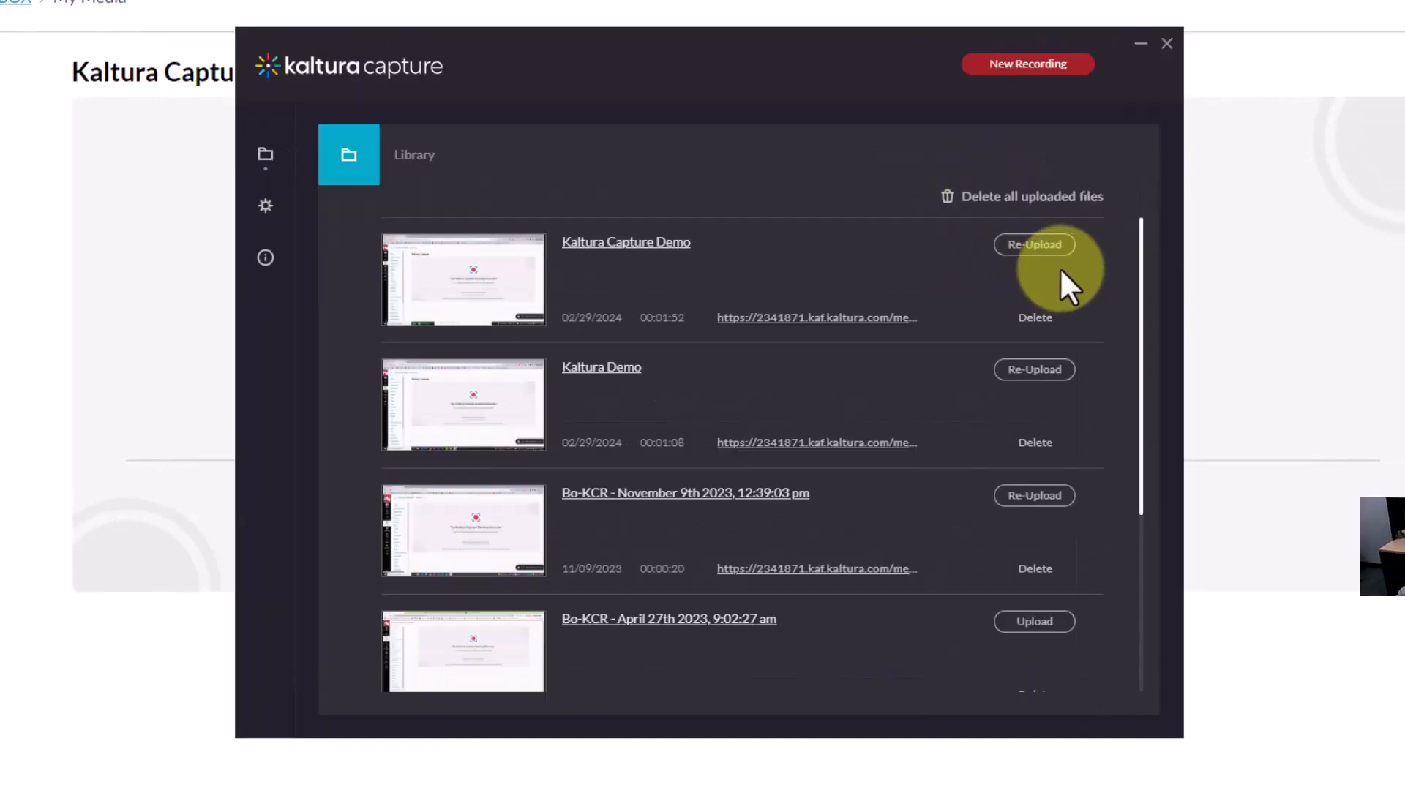
Minimize Kaltura Capture and reload the course's My Media page to list the uploaded media
click(1139, 42)
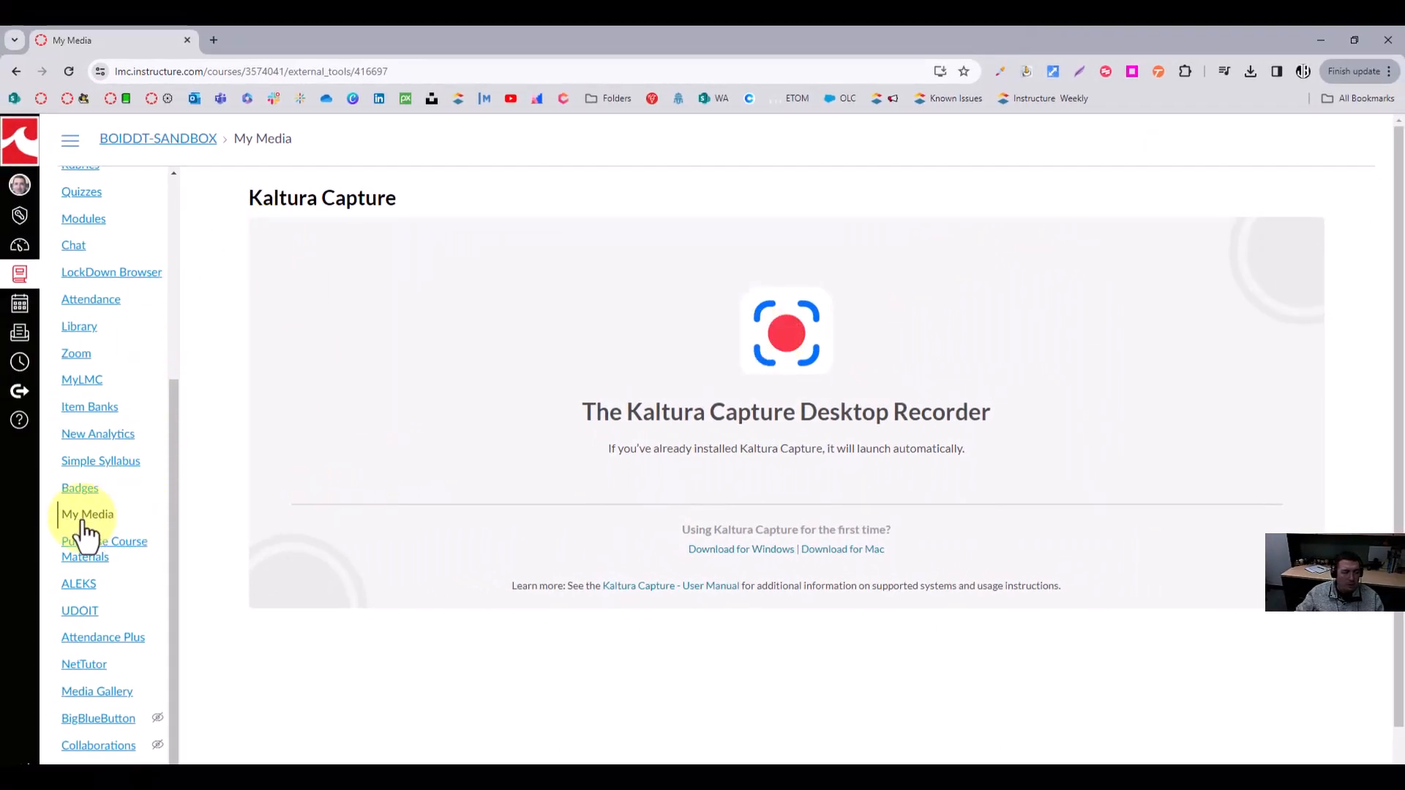
click(84, 521)
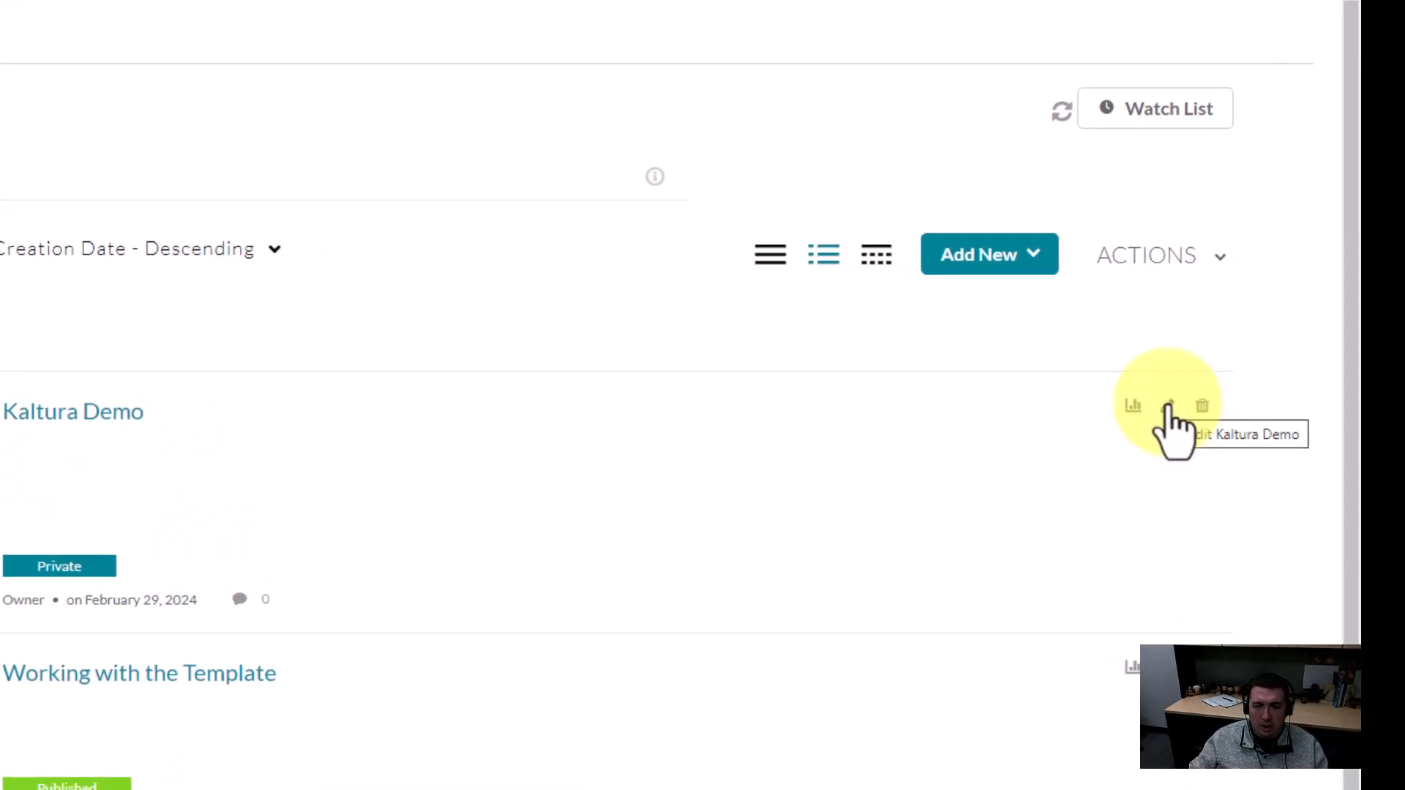
Open the "Kaltura Demo" video for editing, set its publishing status to Published and save the change
click(1169, 406)
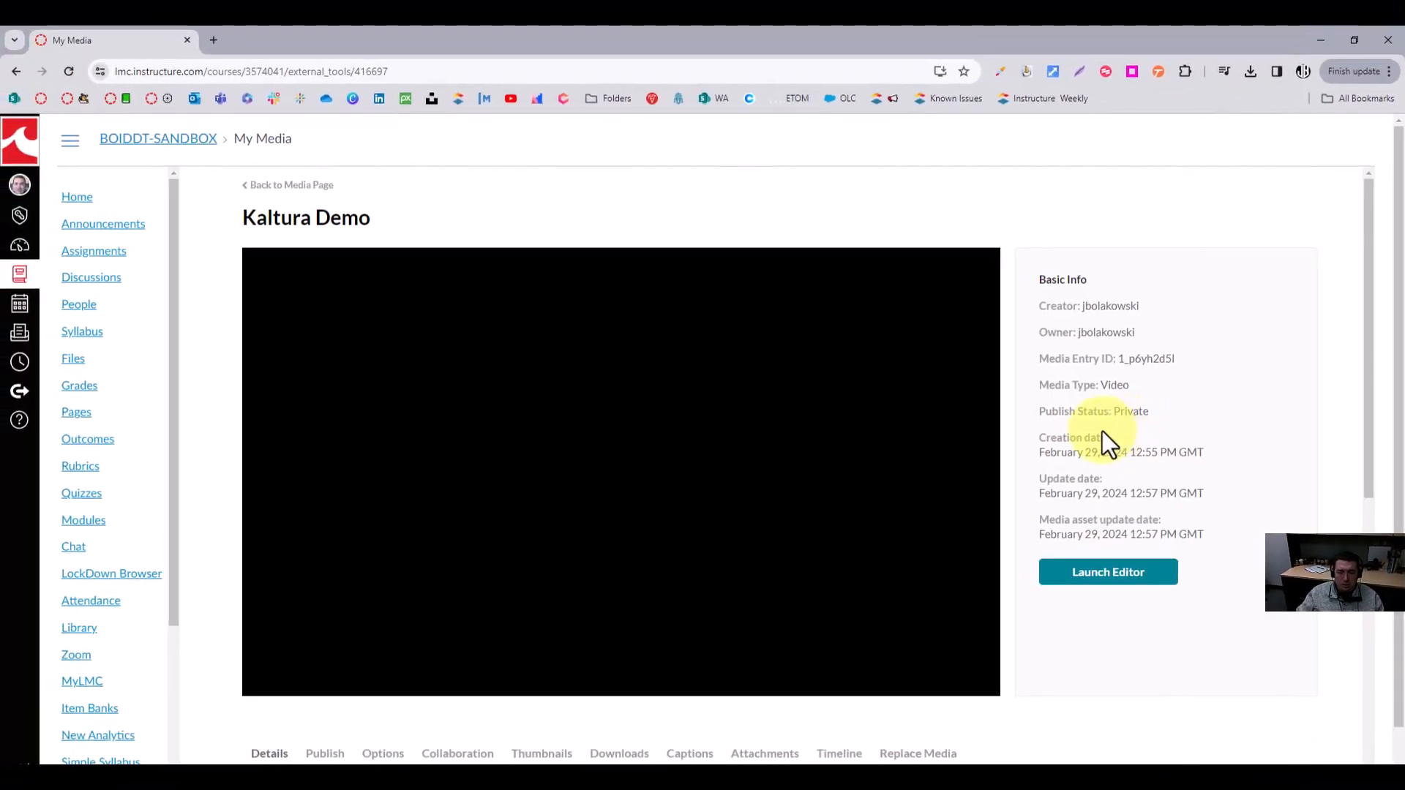
scroll(1102, 431, down, 5)
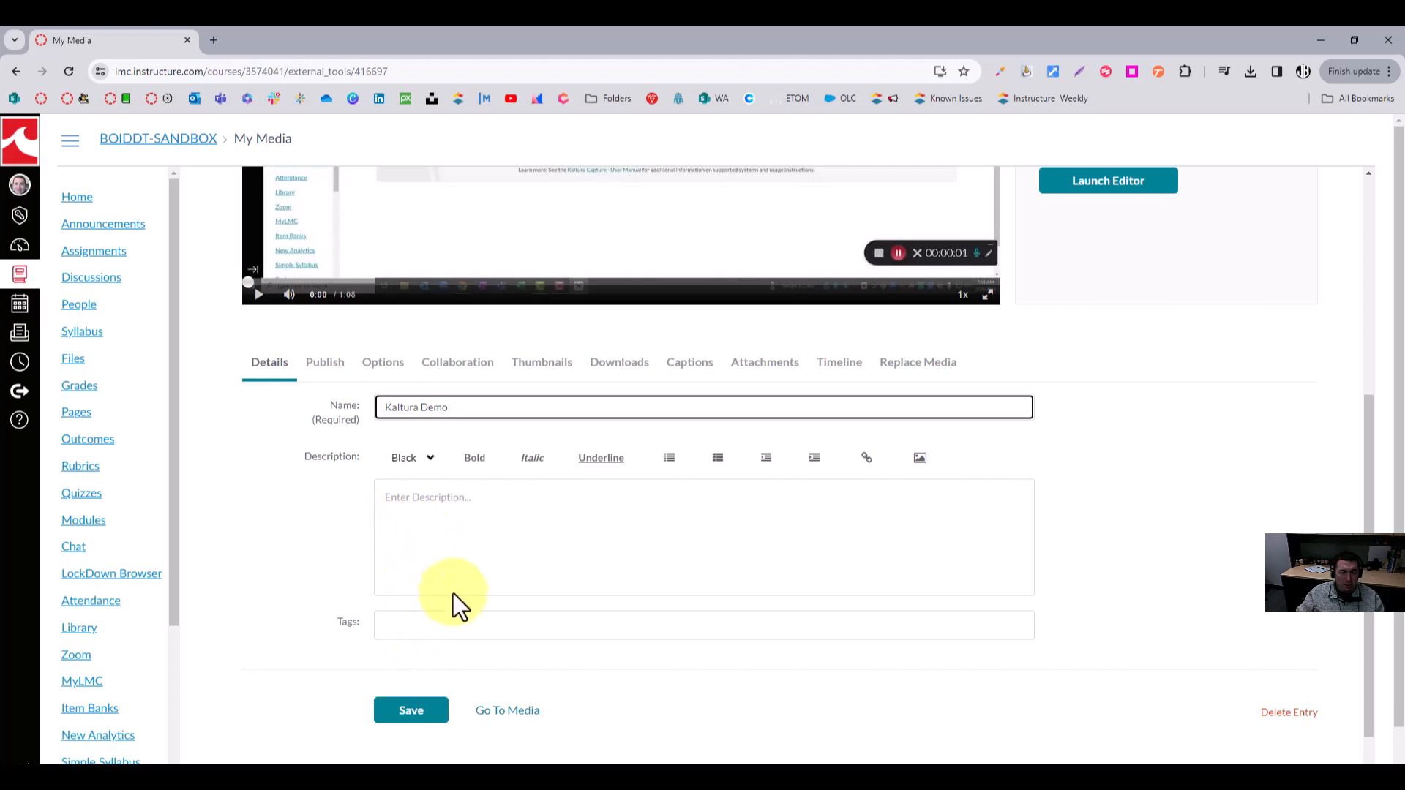
click(325, 364)
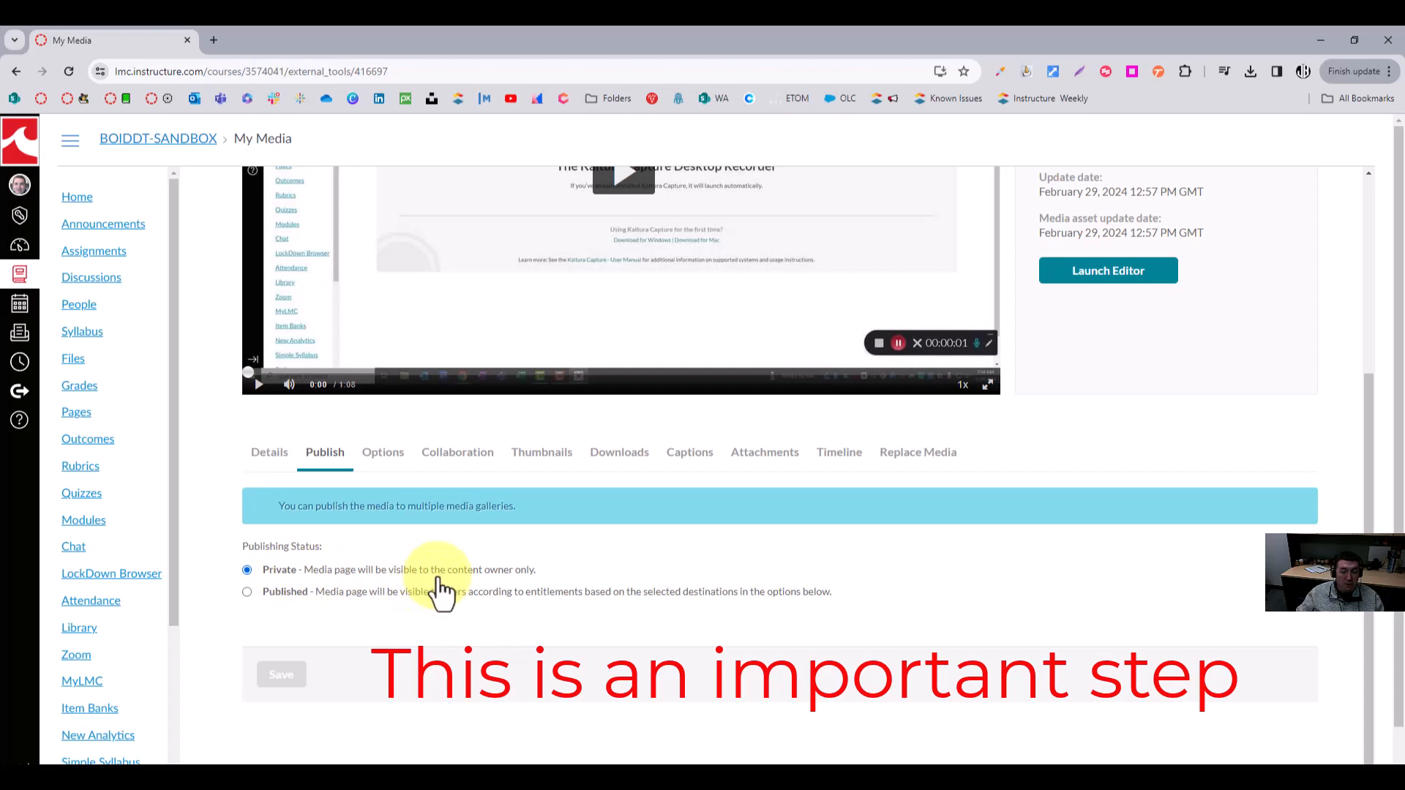
click(246, 592)
scroll(427, 644, down, 5)
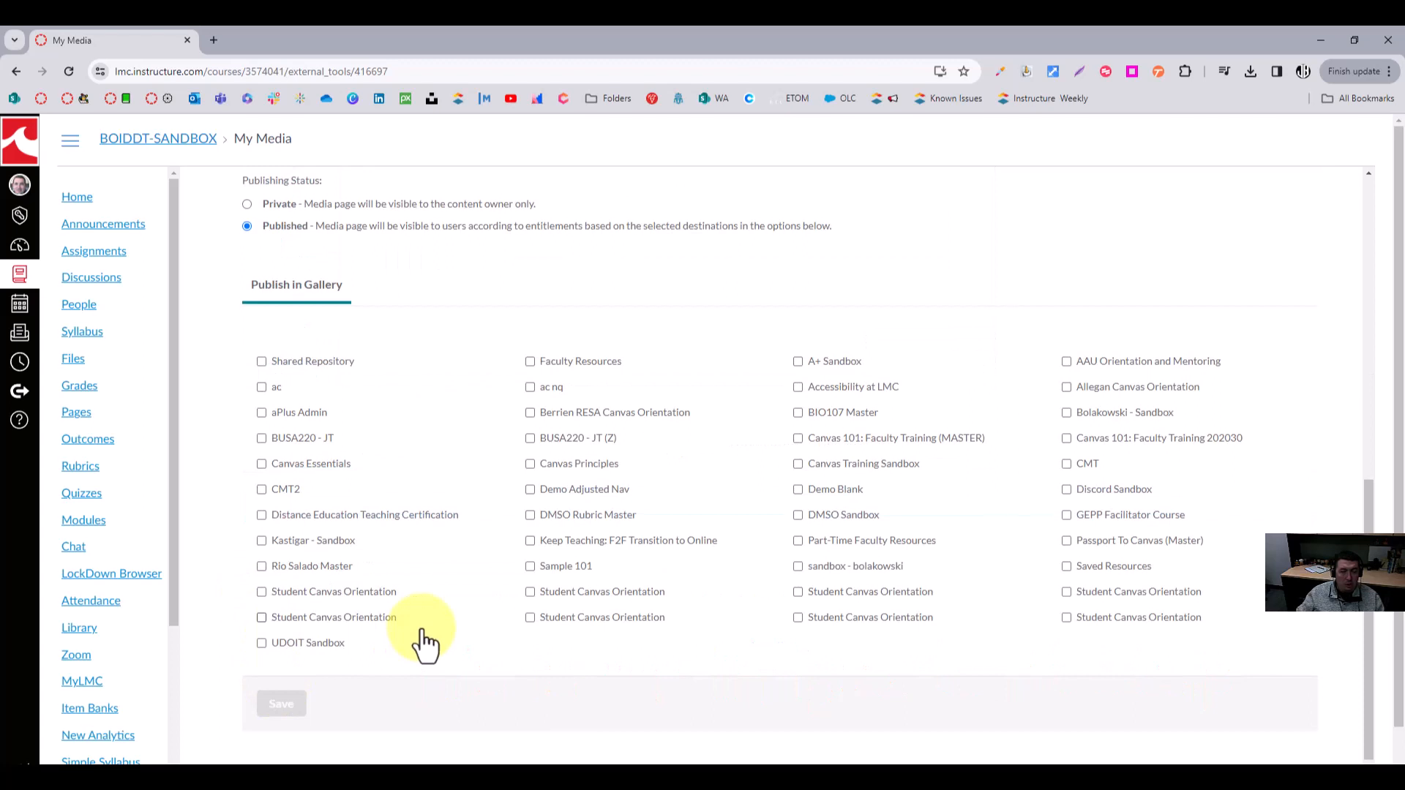
scroll(402, 586, up, 6)
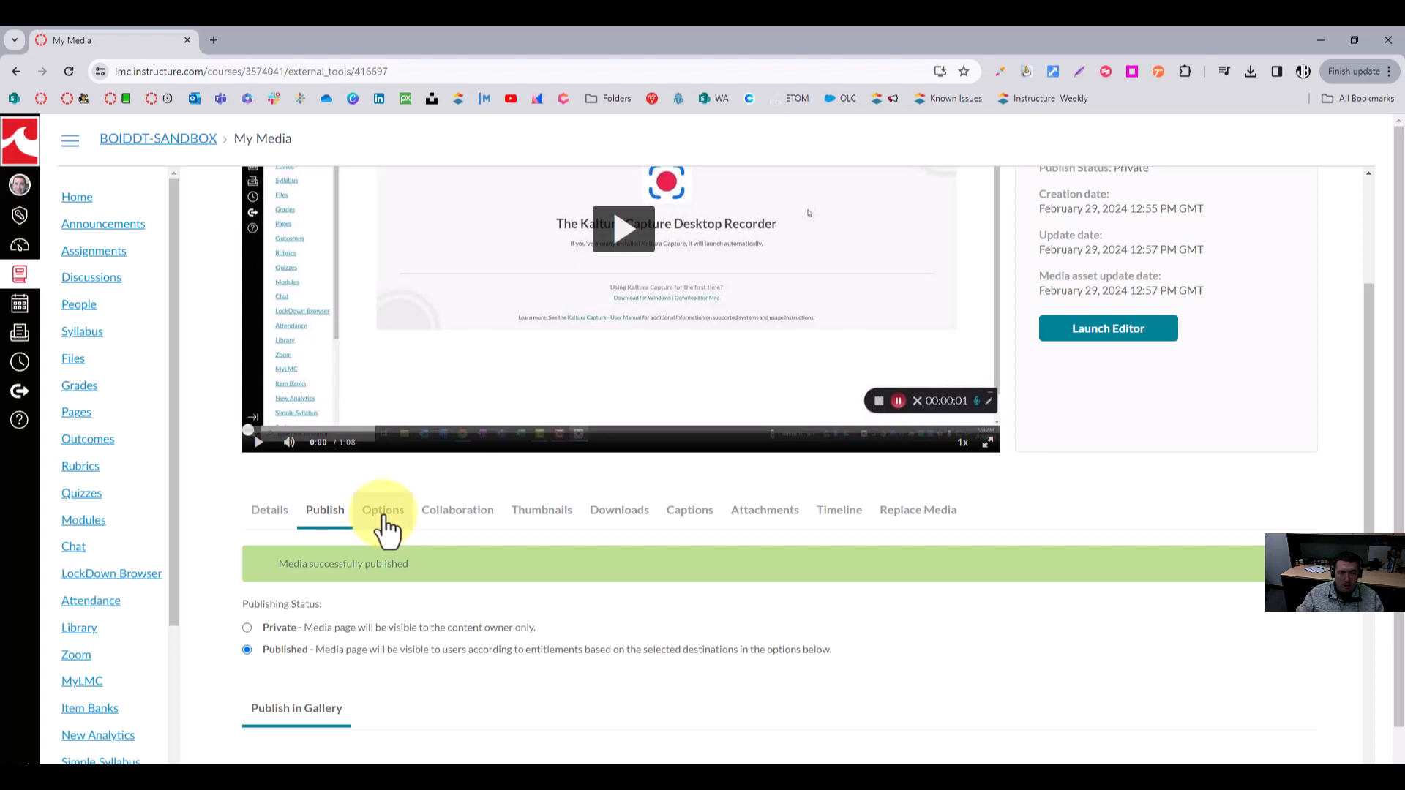
Disable comments for the video in its media options
click(386, 527)
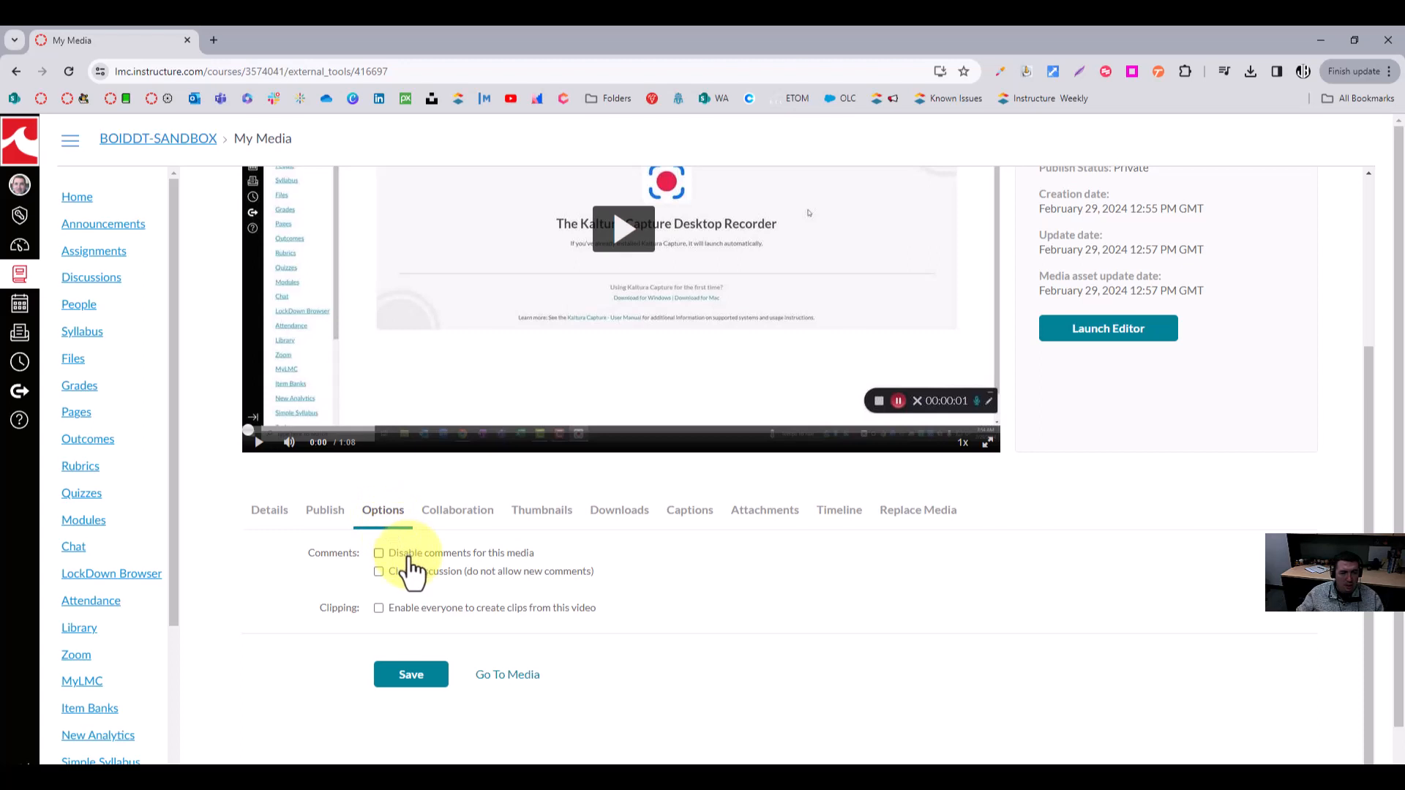
click(408, 554)
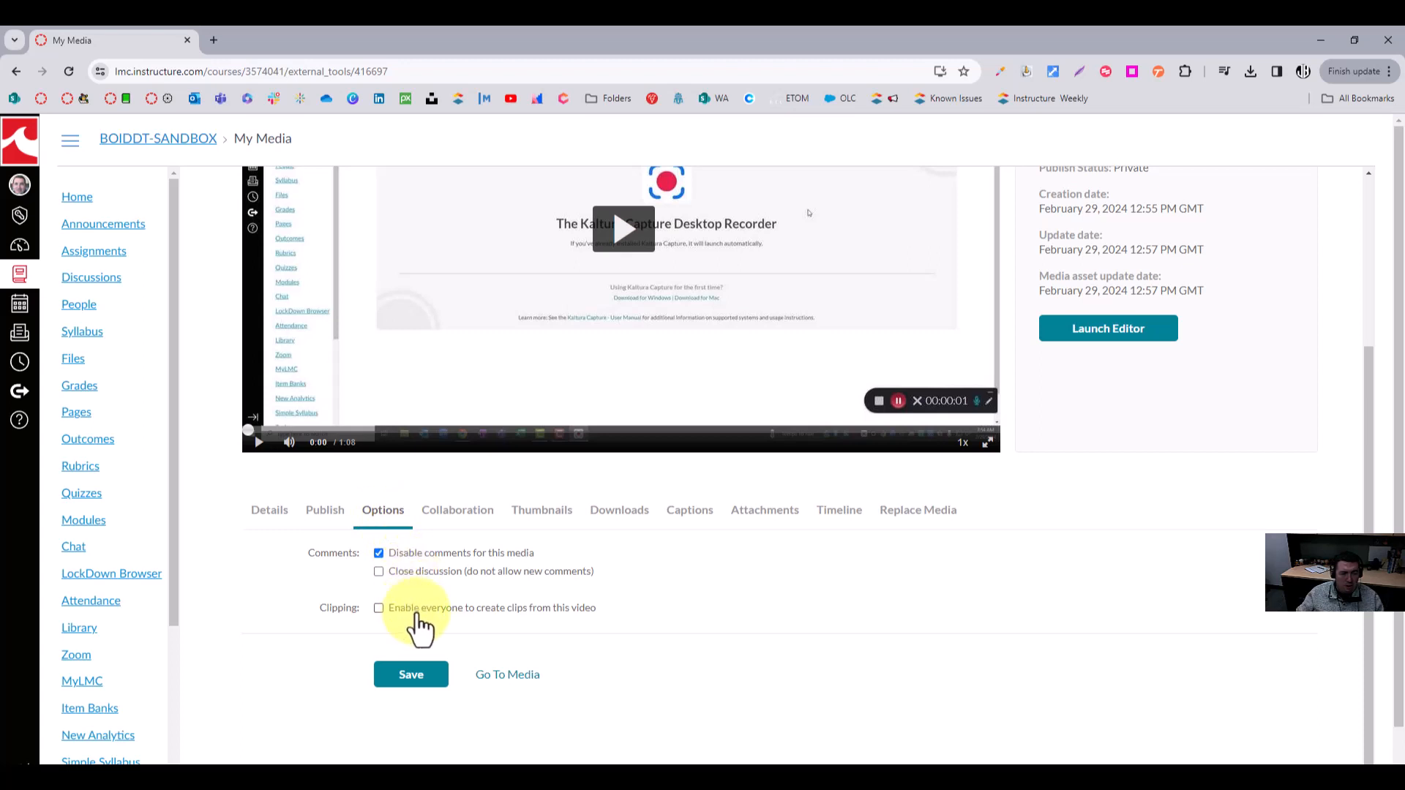
Review the video's settings for thumbnails, downloadable formats, captions and attachments
click(509, 516)
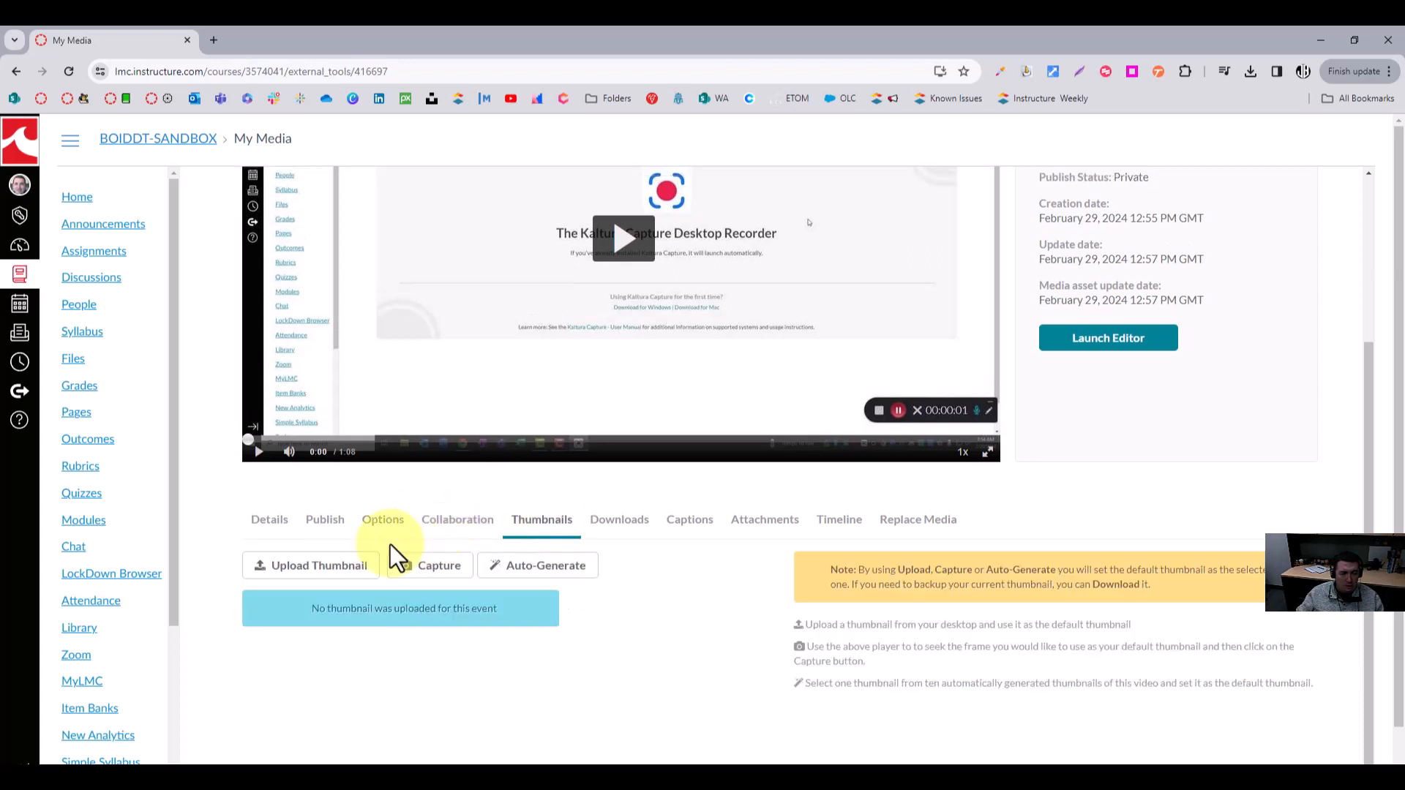
click(620, 521)
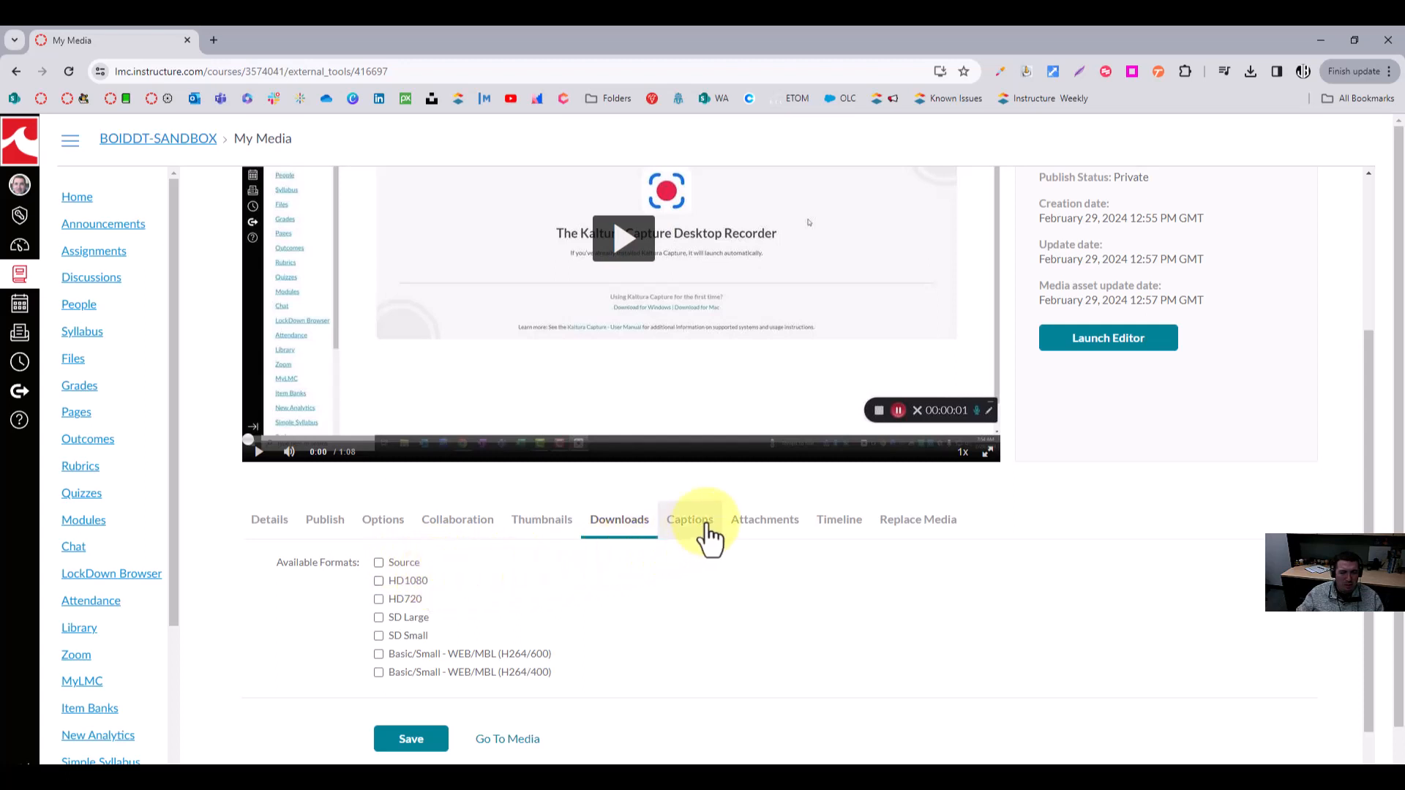
click(707, 537)
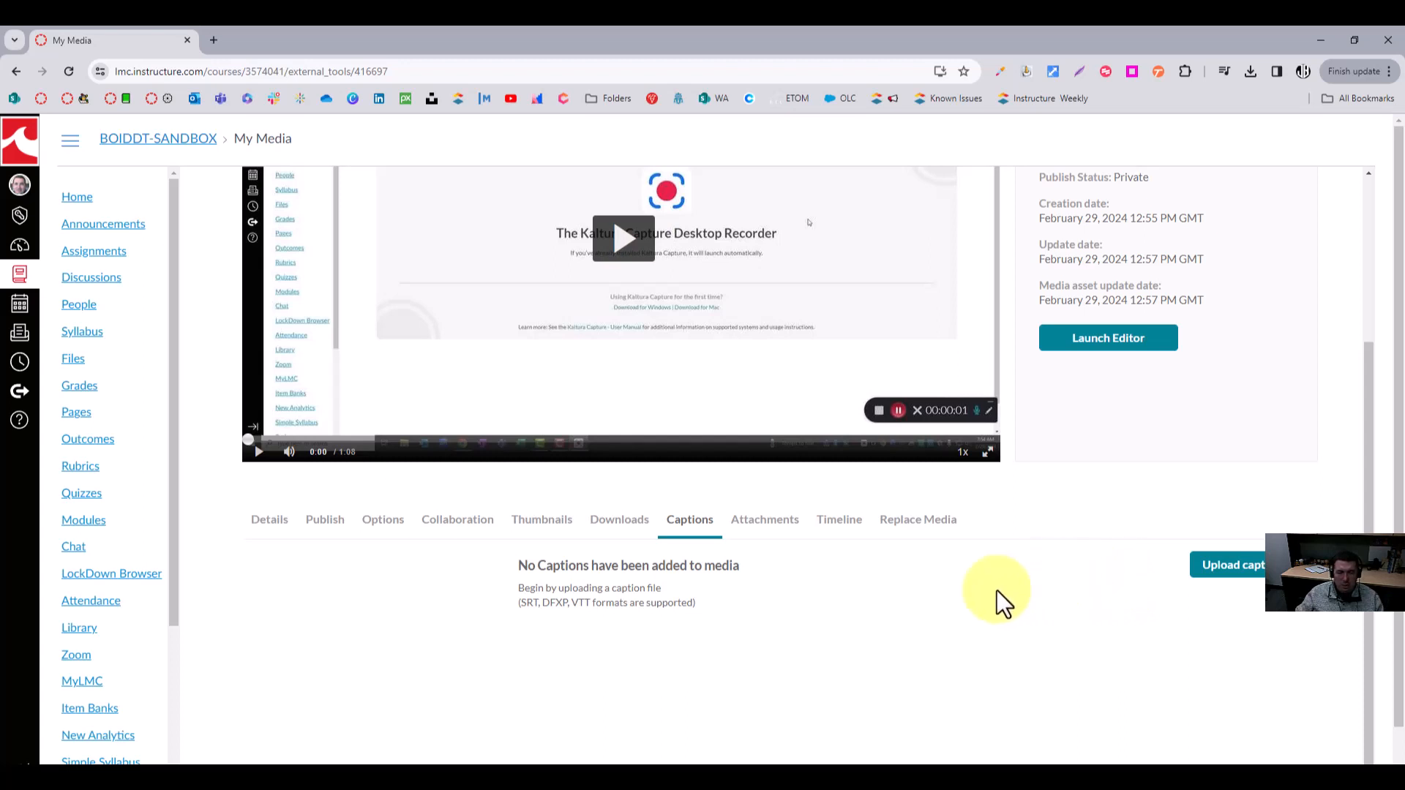
click(778, 536)
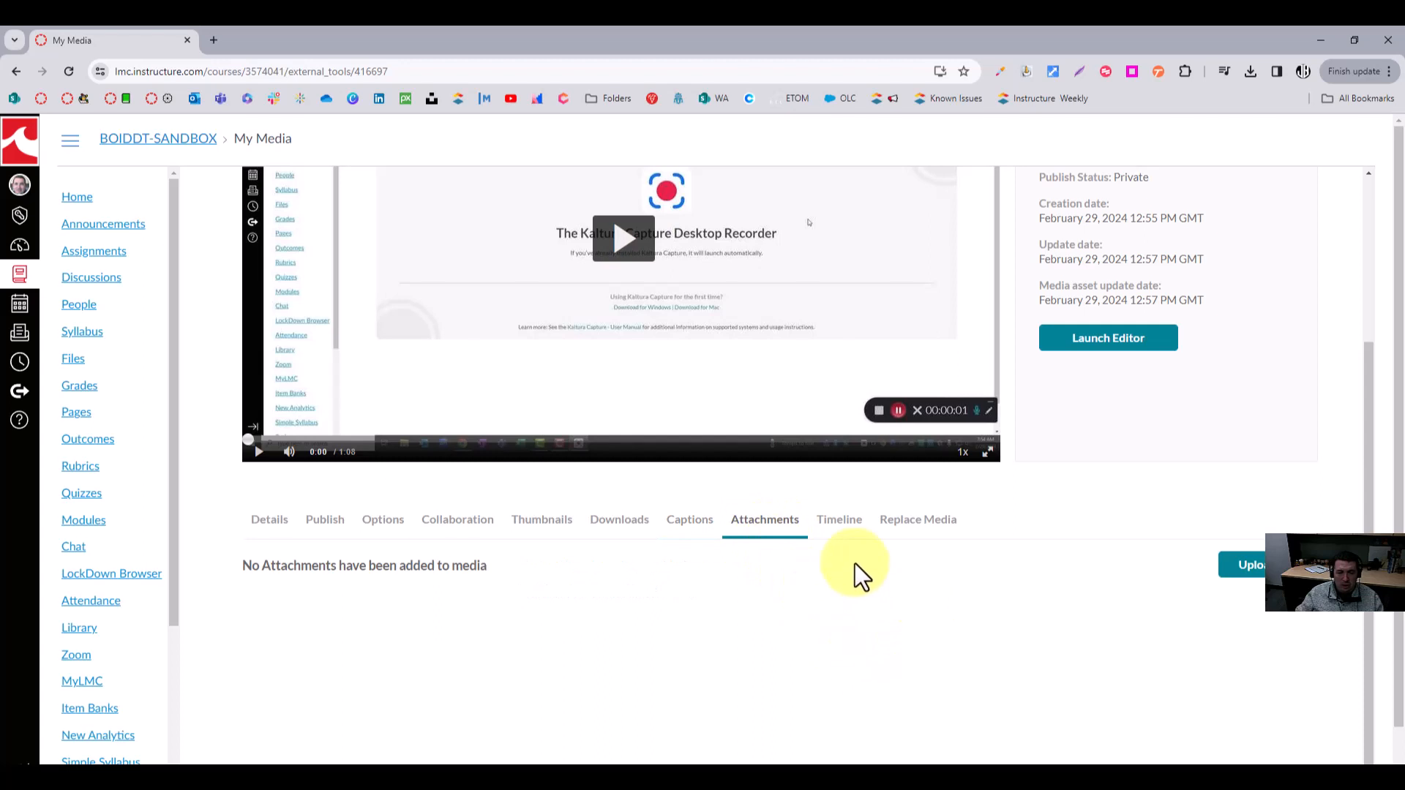
Start a new chapter at 0:12.851 on the video's timeline and look over its thumbnail and information fields
click(843, 529)
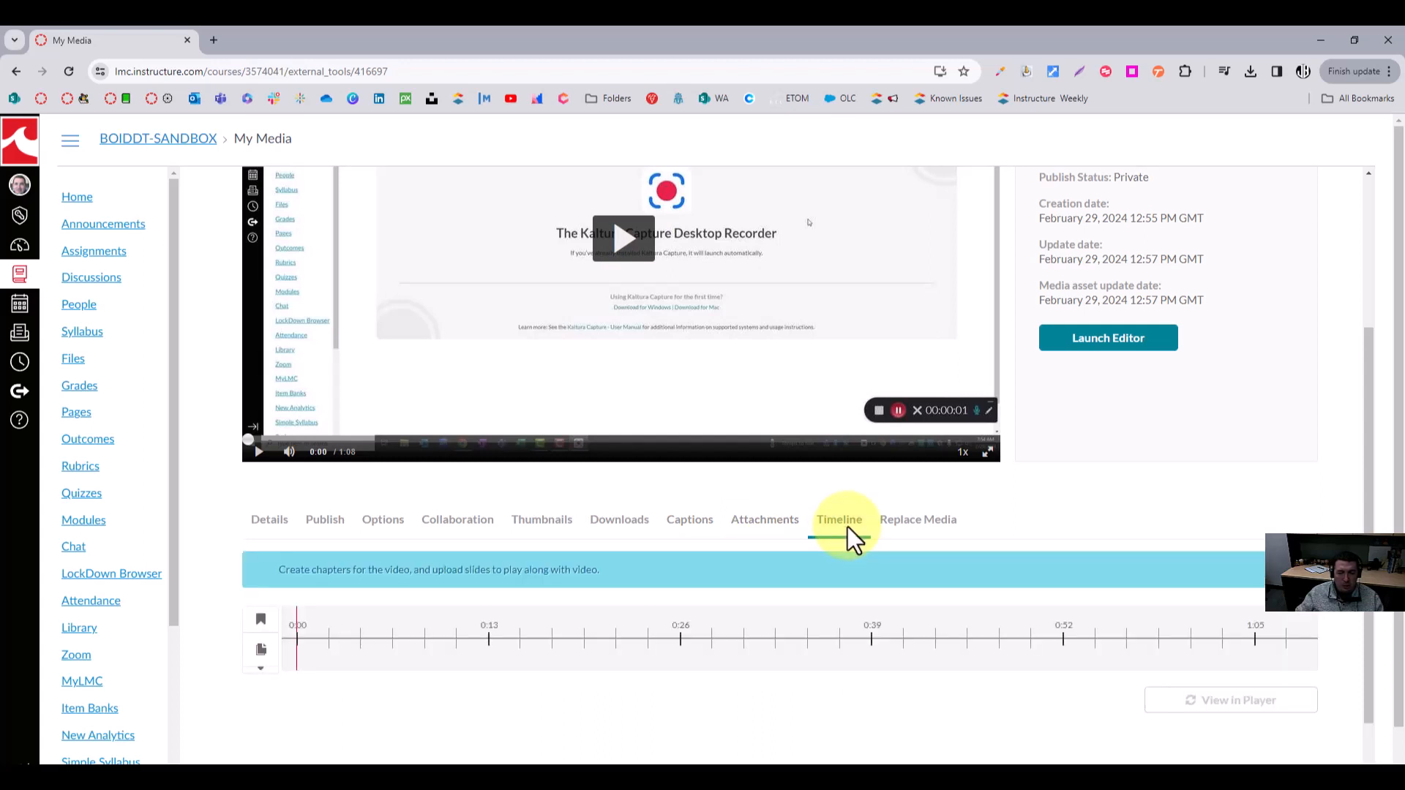
click(489, 650)
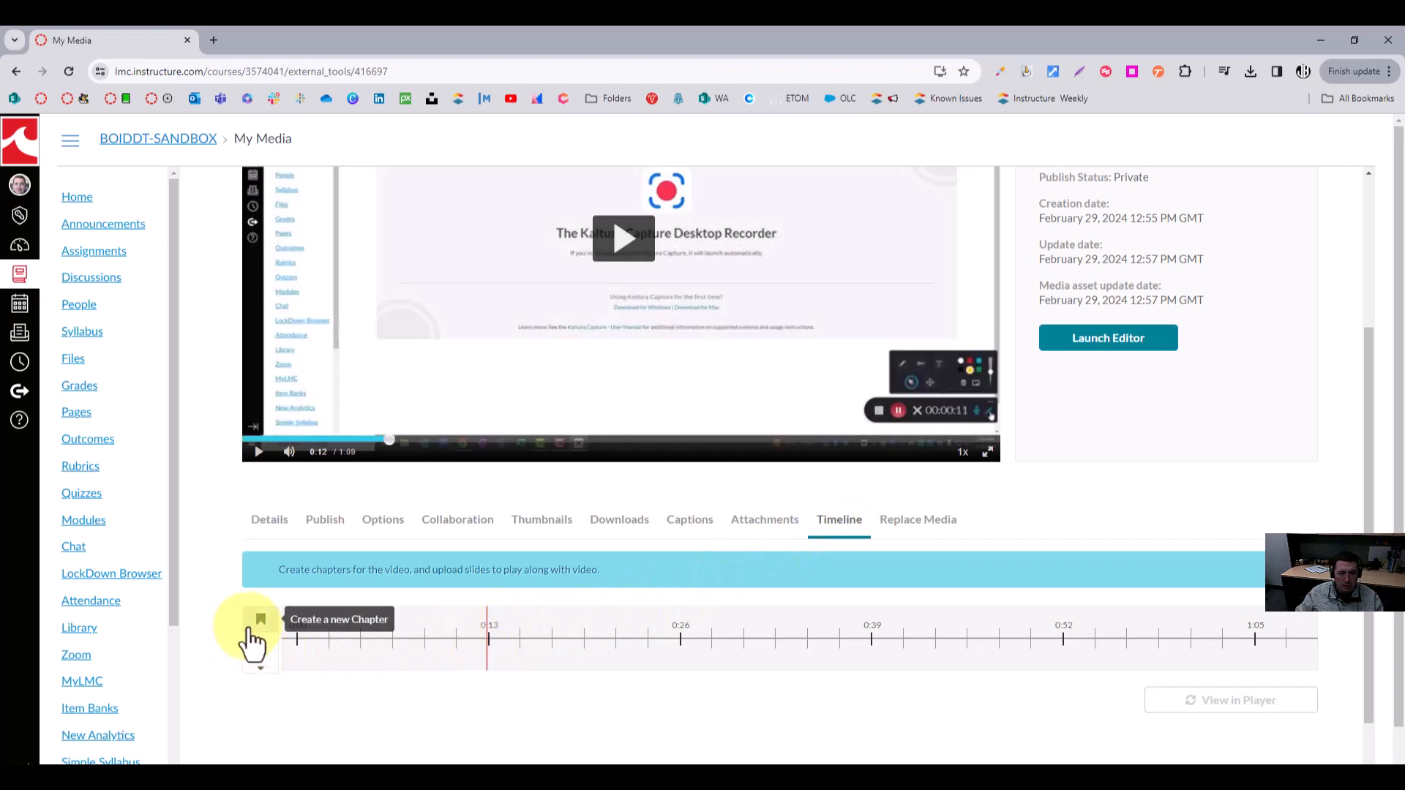
click(257, 626)
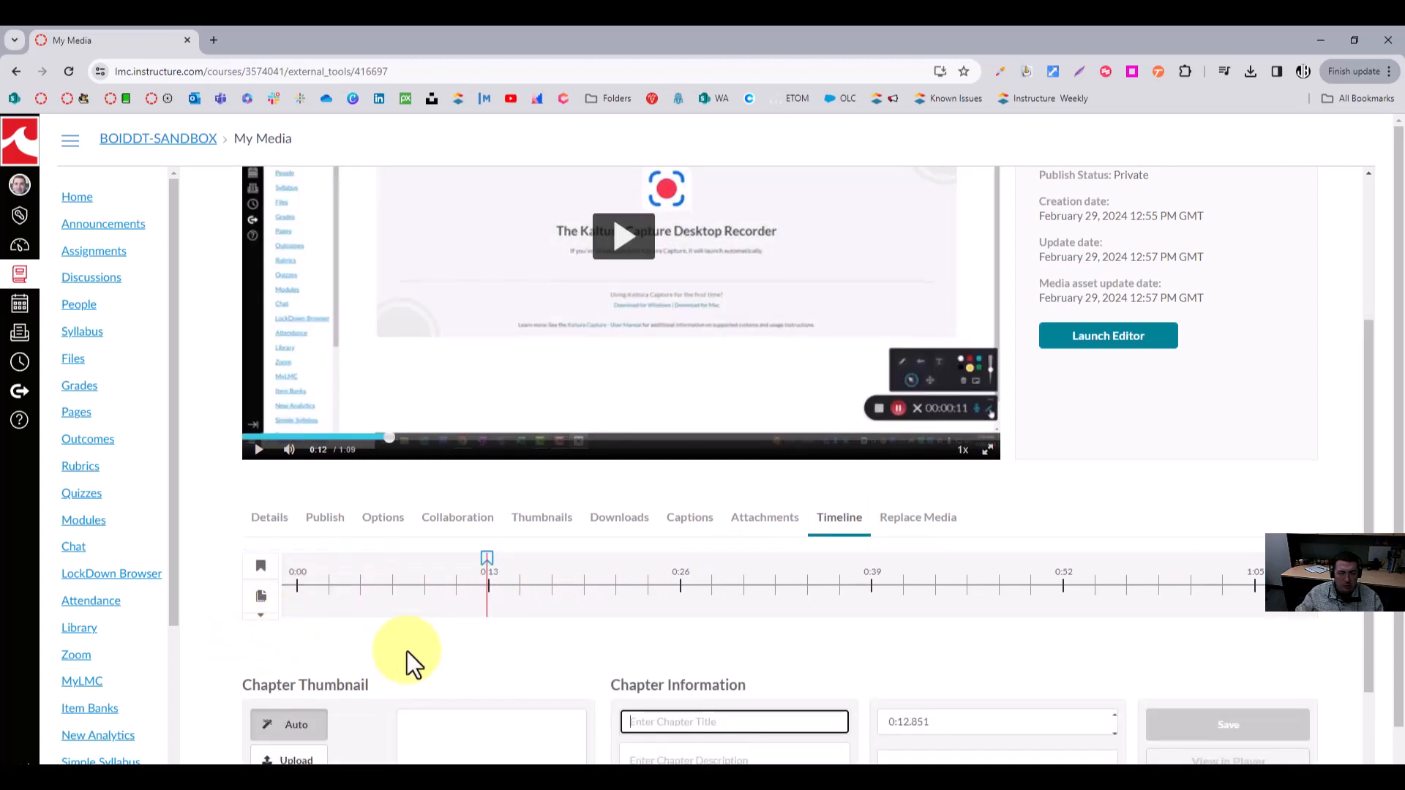
scroll(604, 663, down, 2)
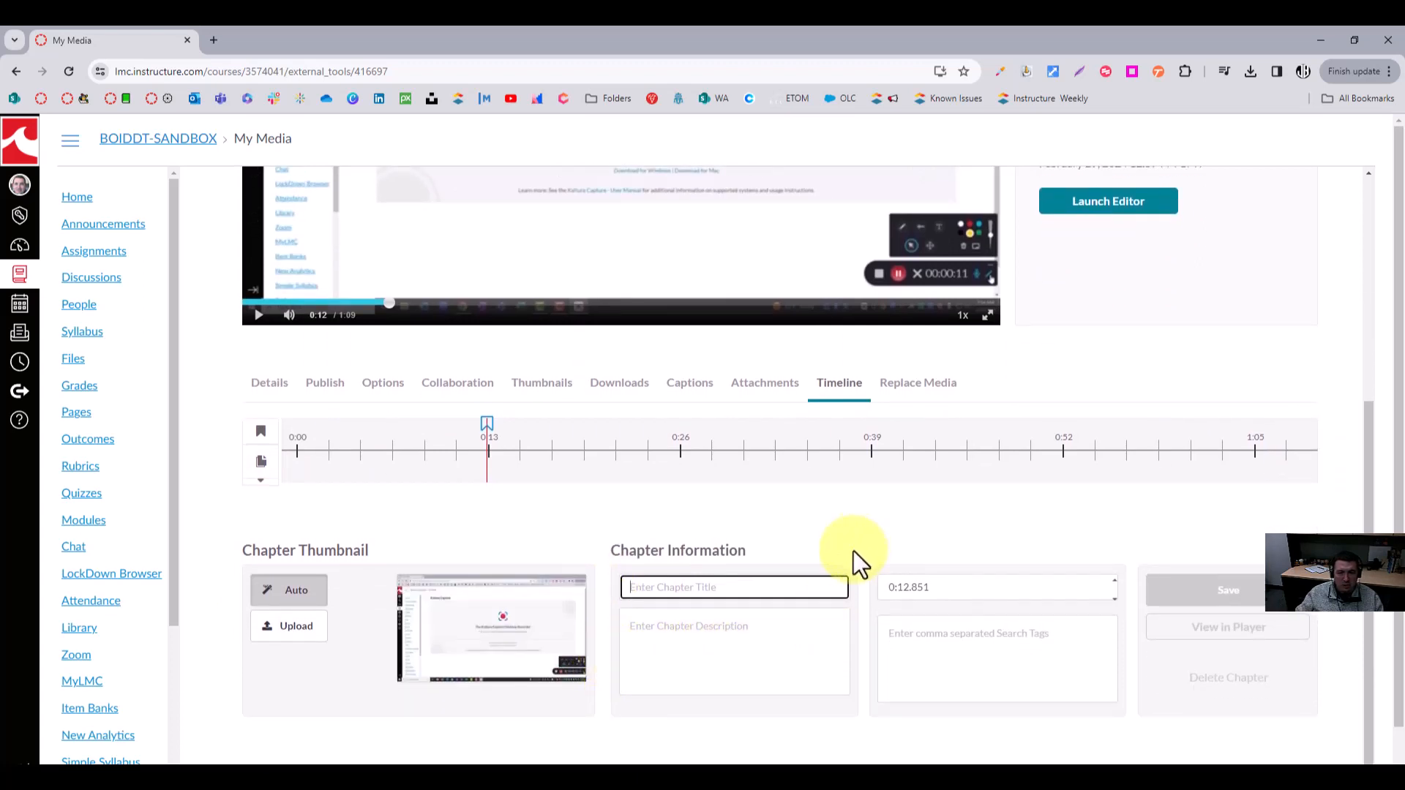
scroll(853, 556, up, 2)
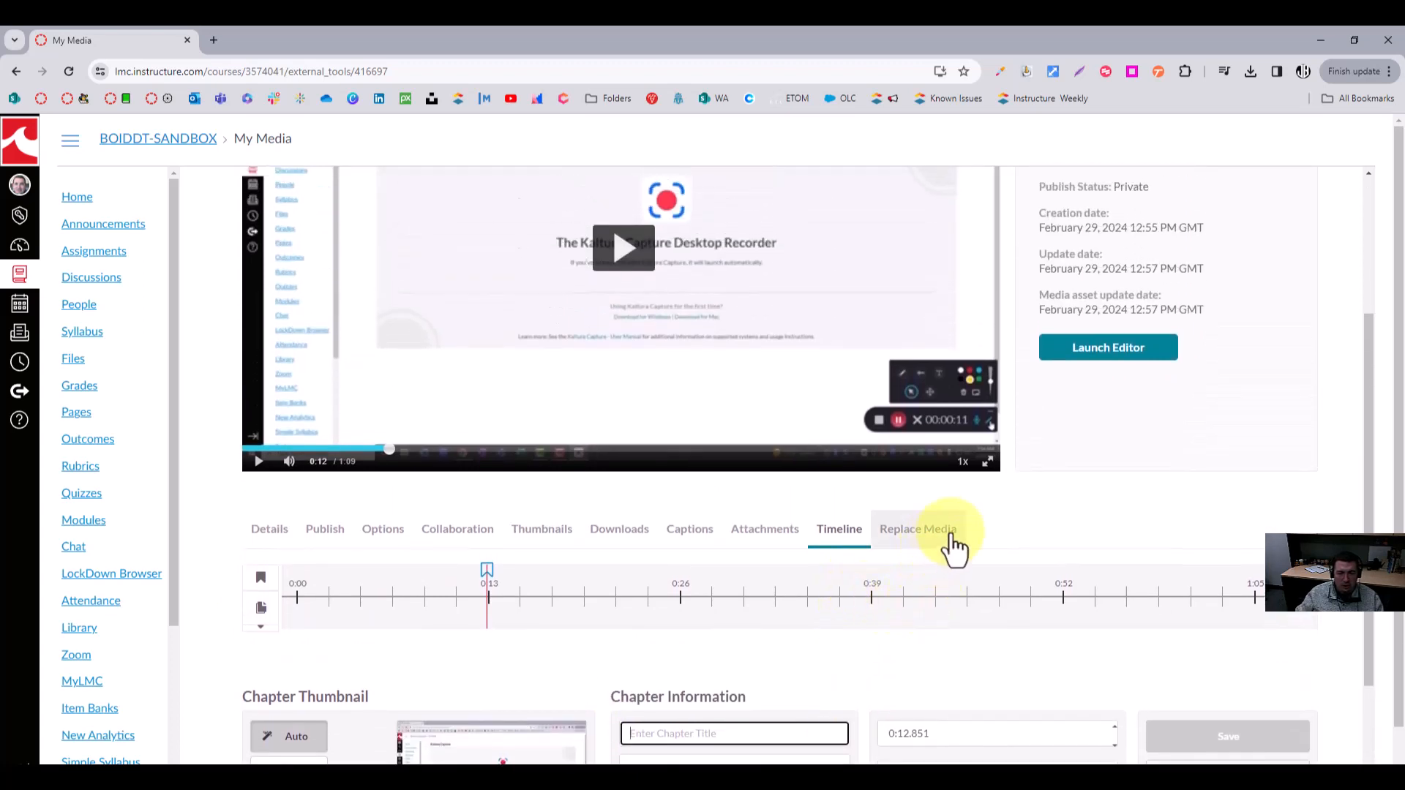
Launch the video editor and trim the clip's start to 00:03.34 and about 2 seconds off its end
click(1117, 357)
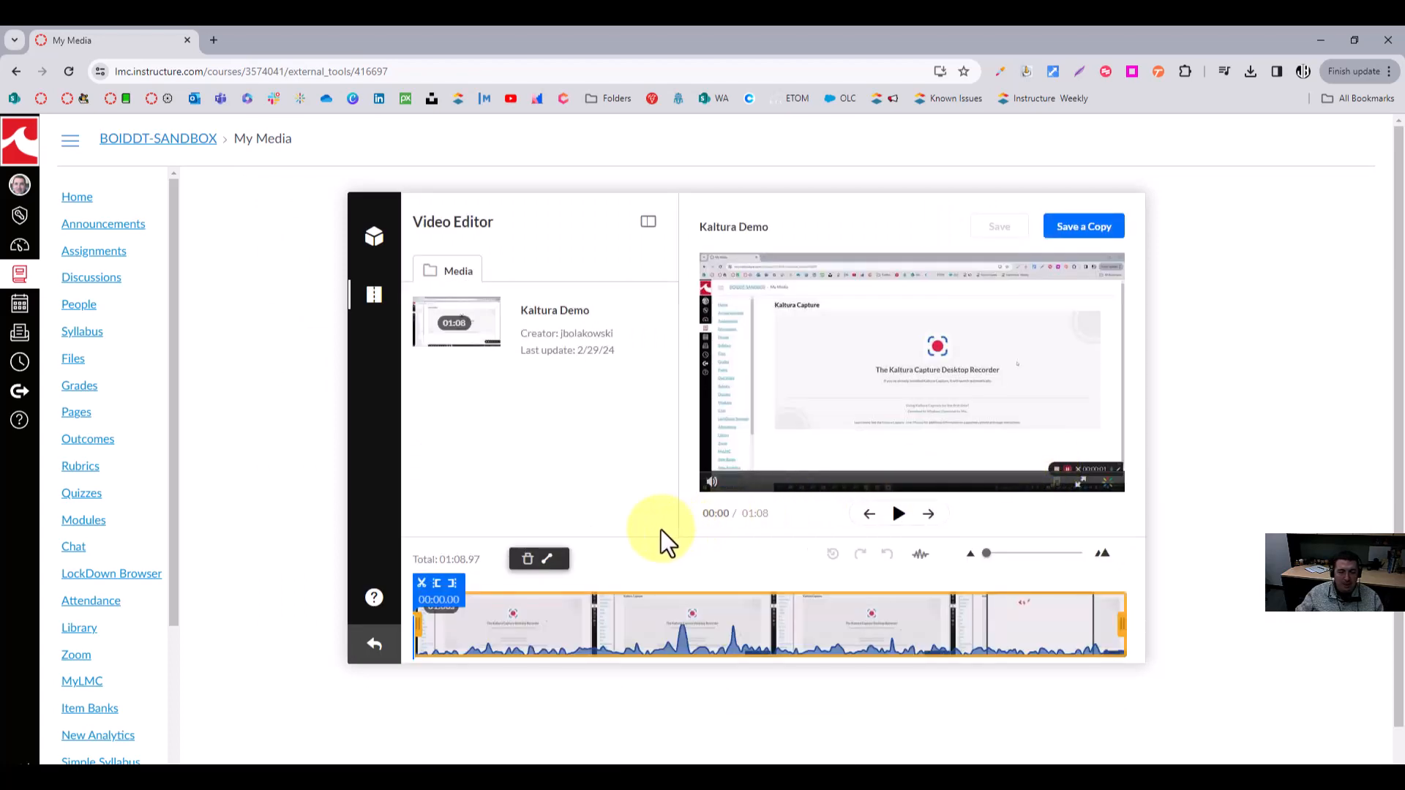
click(458, 619)
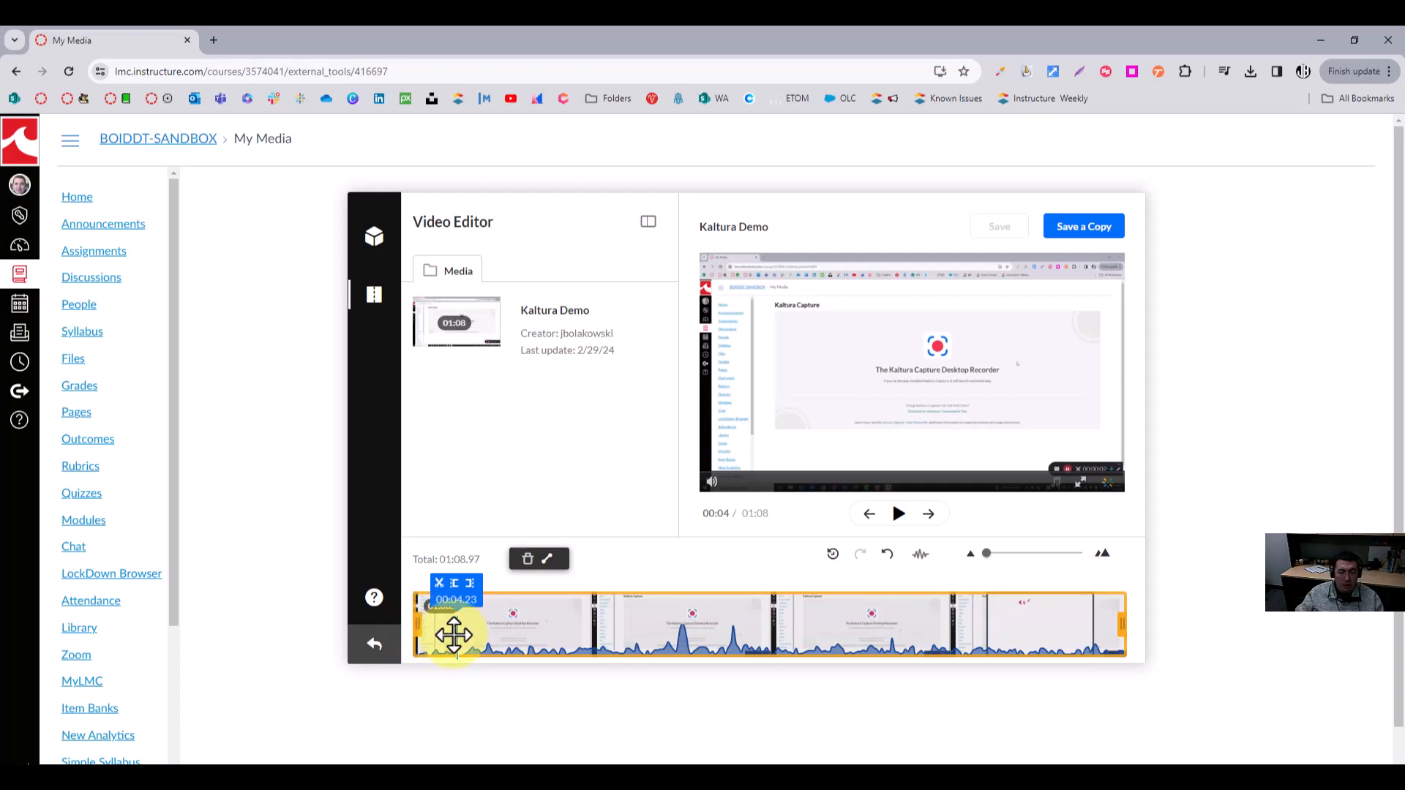
click(448, 633)
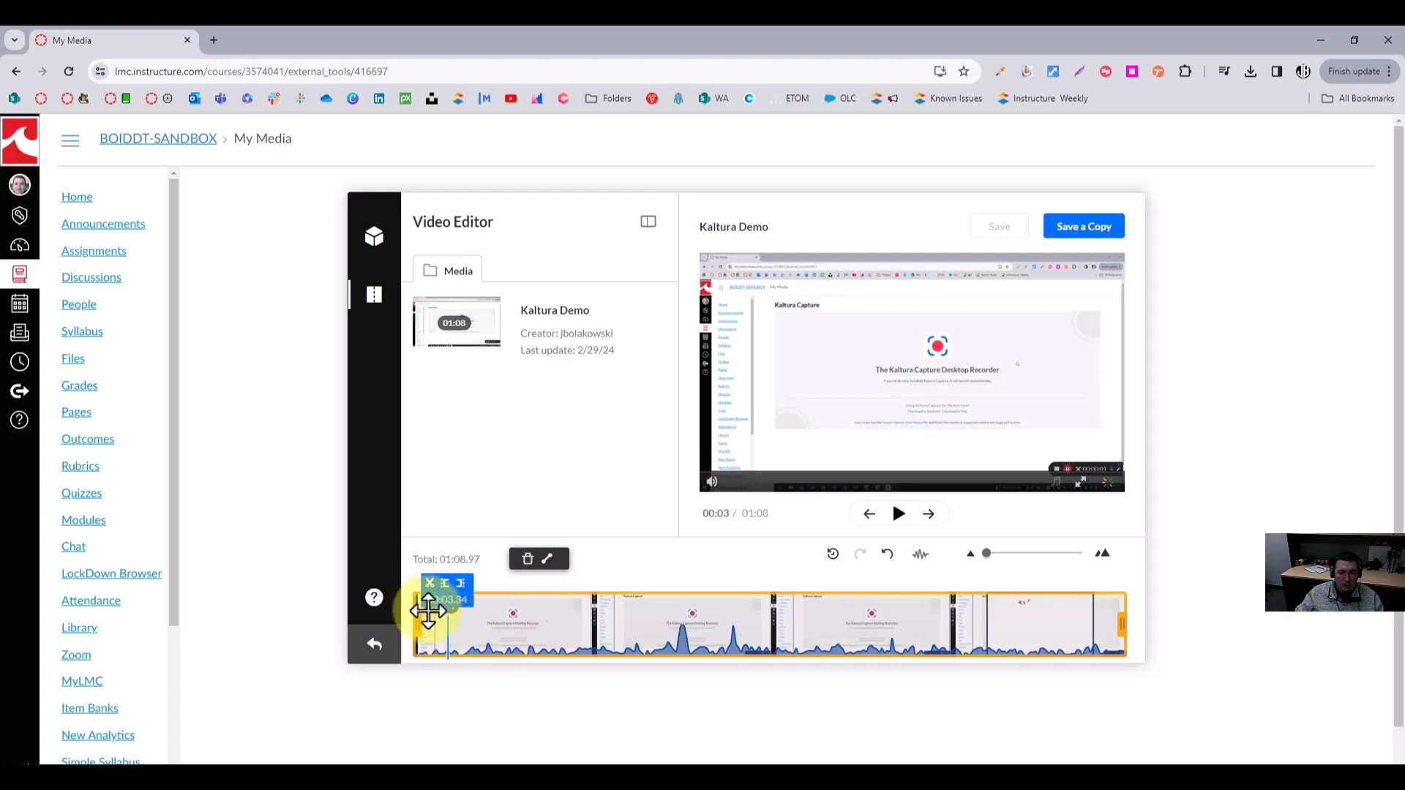
click(445, 584)
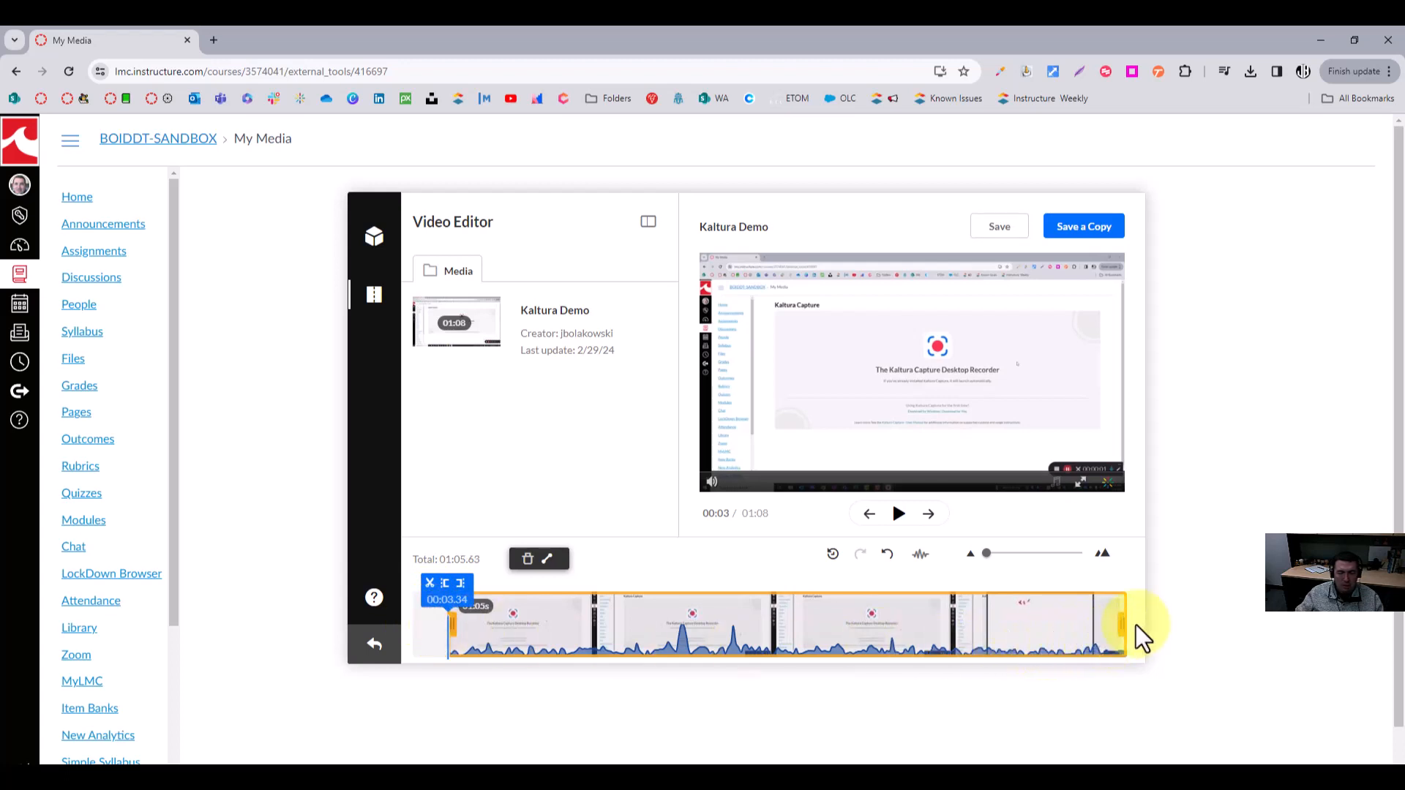
drag(1130, 618, 1103, 617)
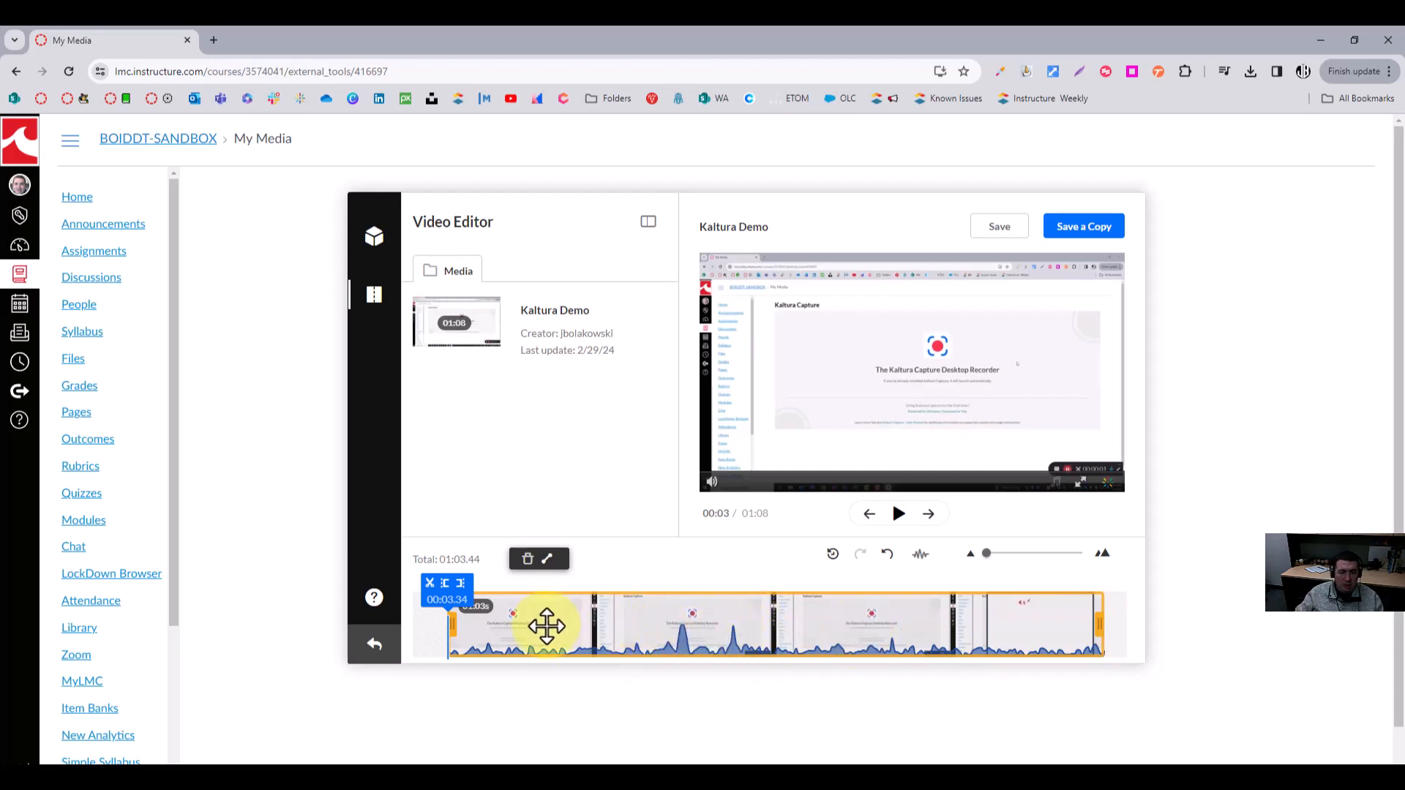
Split the clip at 00:24.67 and 00:36.47 and delete the segment between the two cuts
click(669, 621)
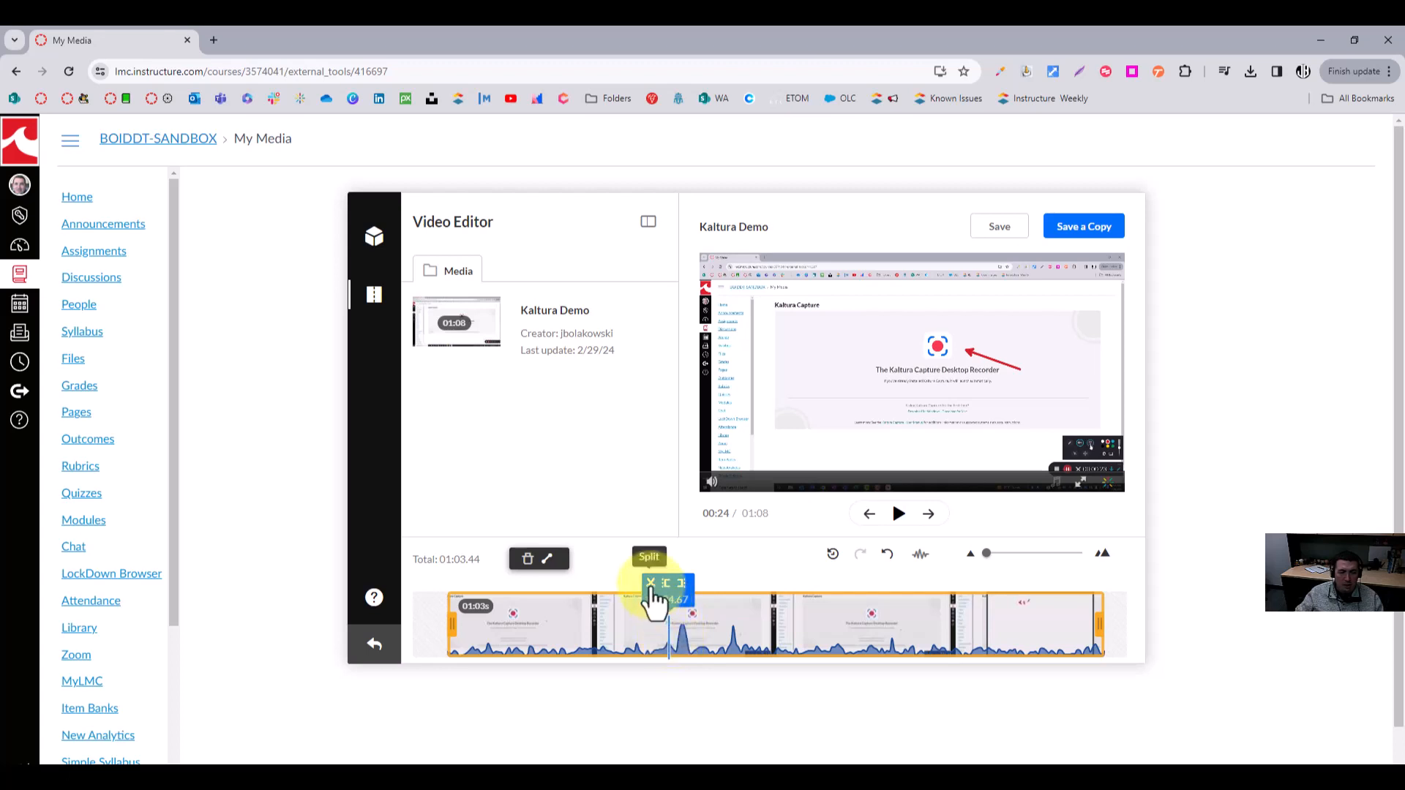
click(651, 584)
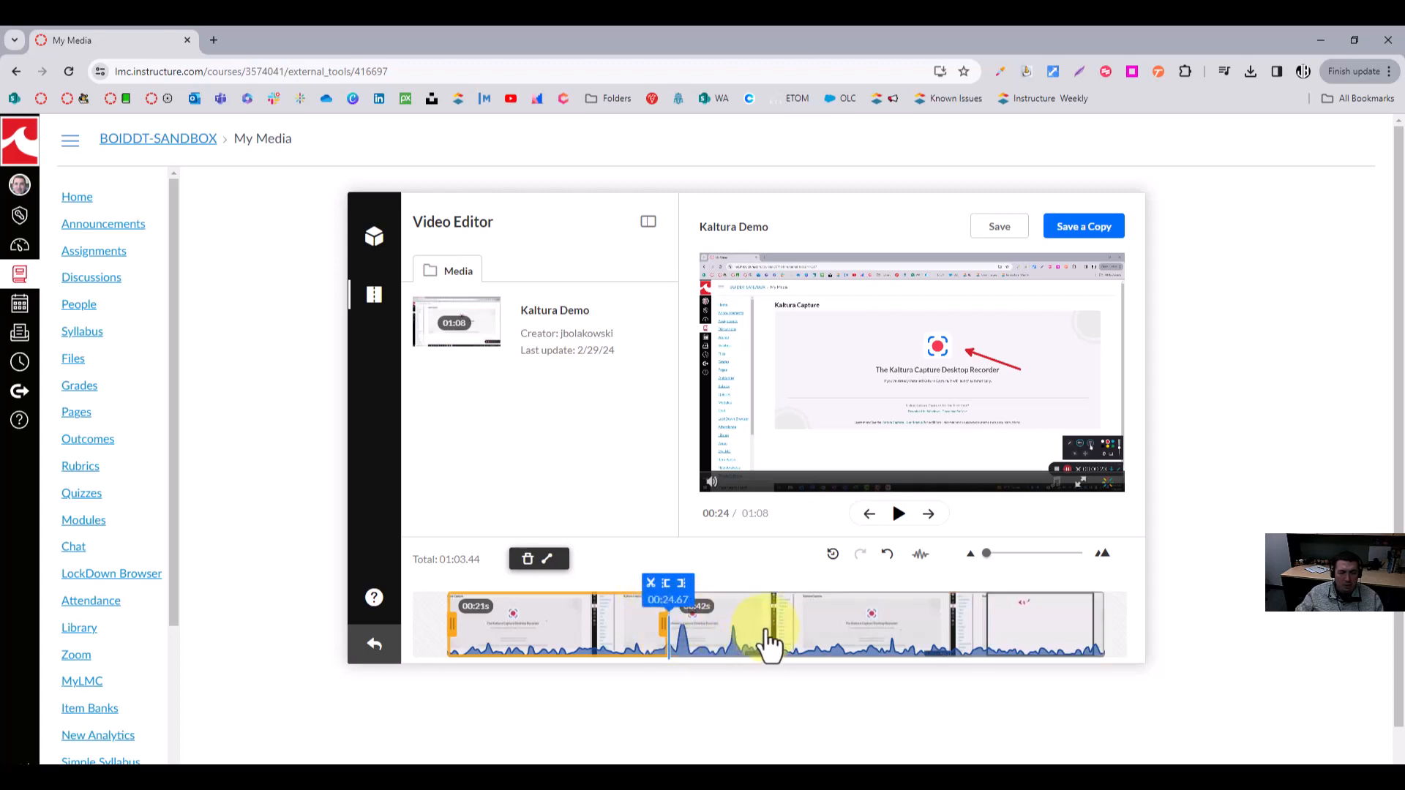
click(794, 644)
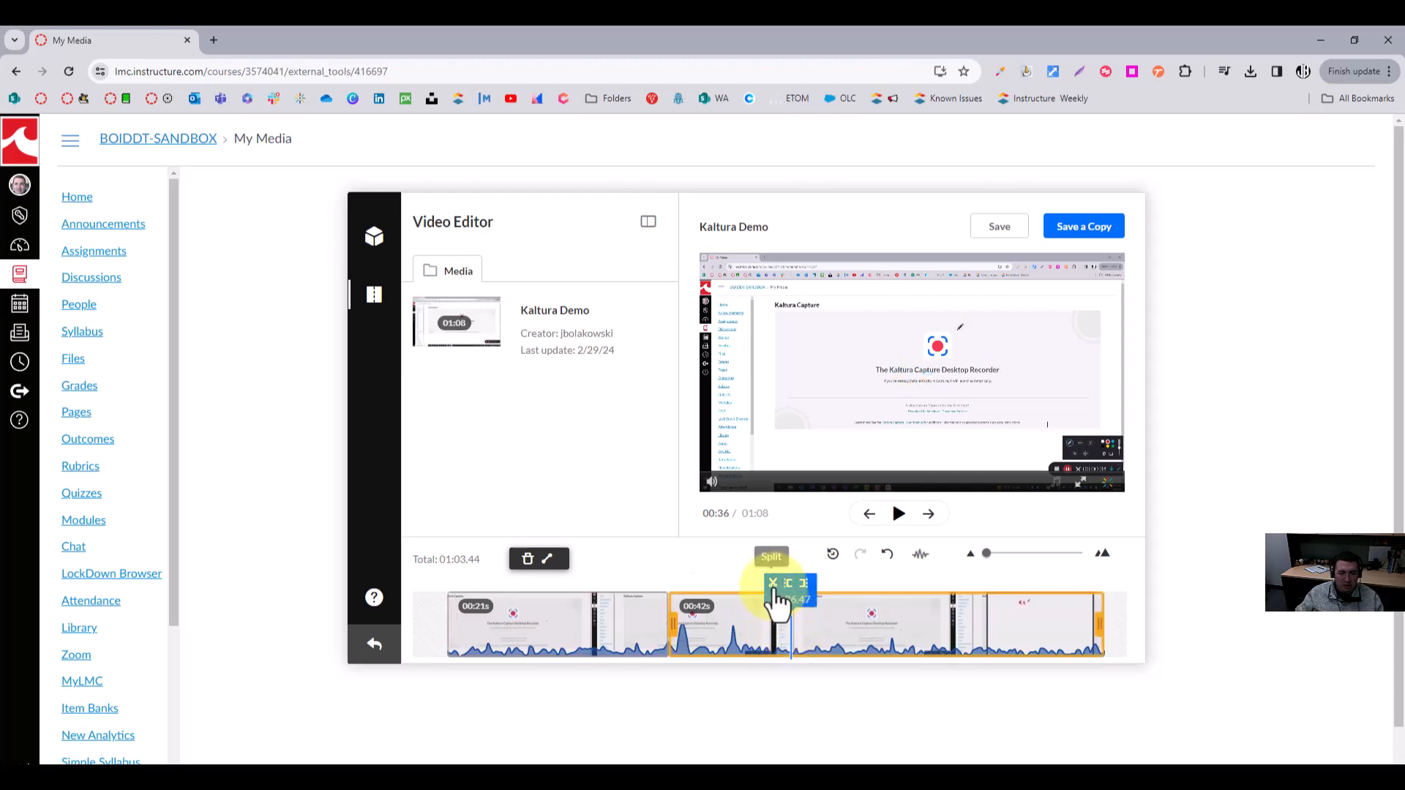
click(774, 586)
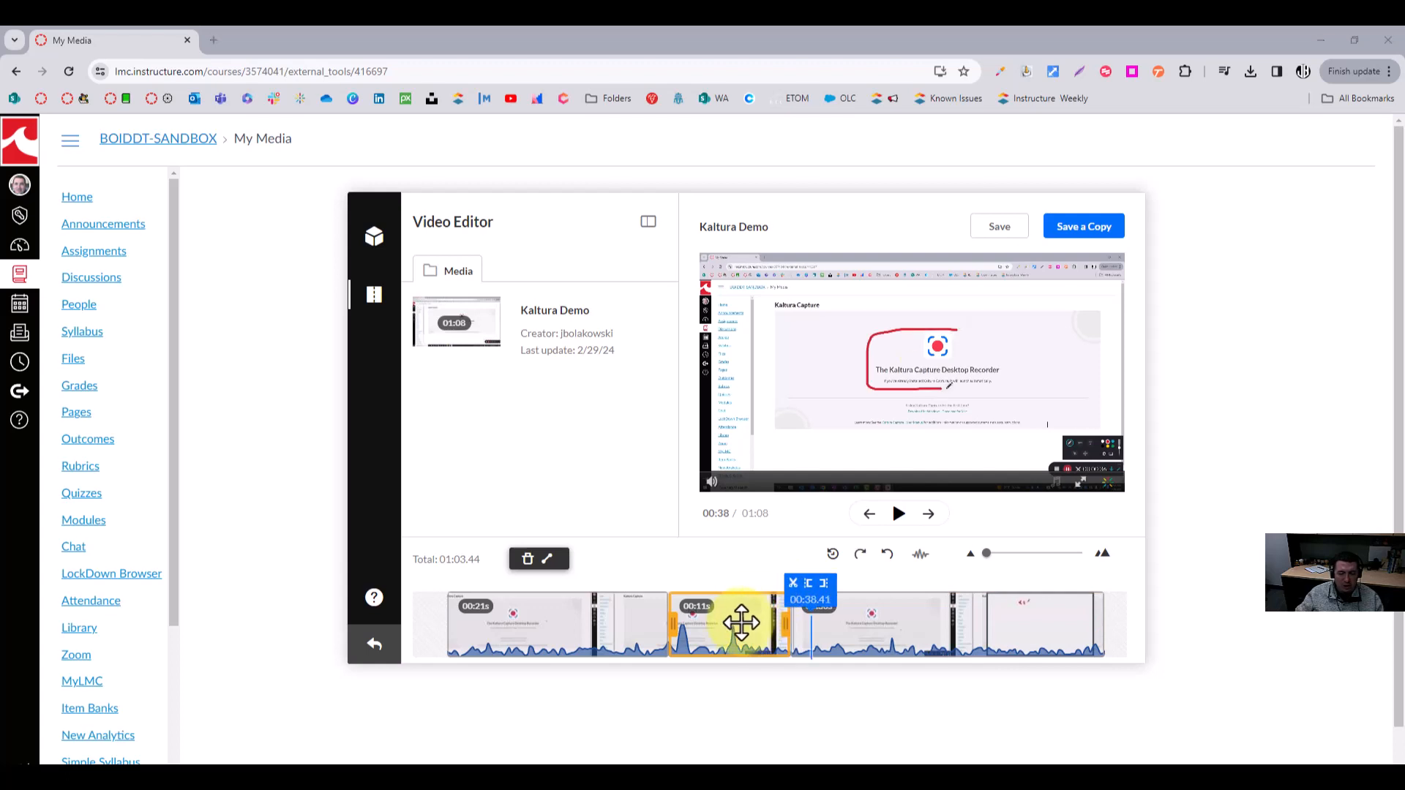
click(741, 623)
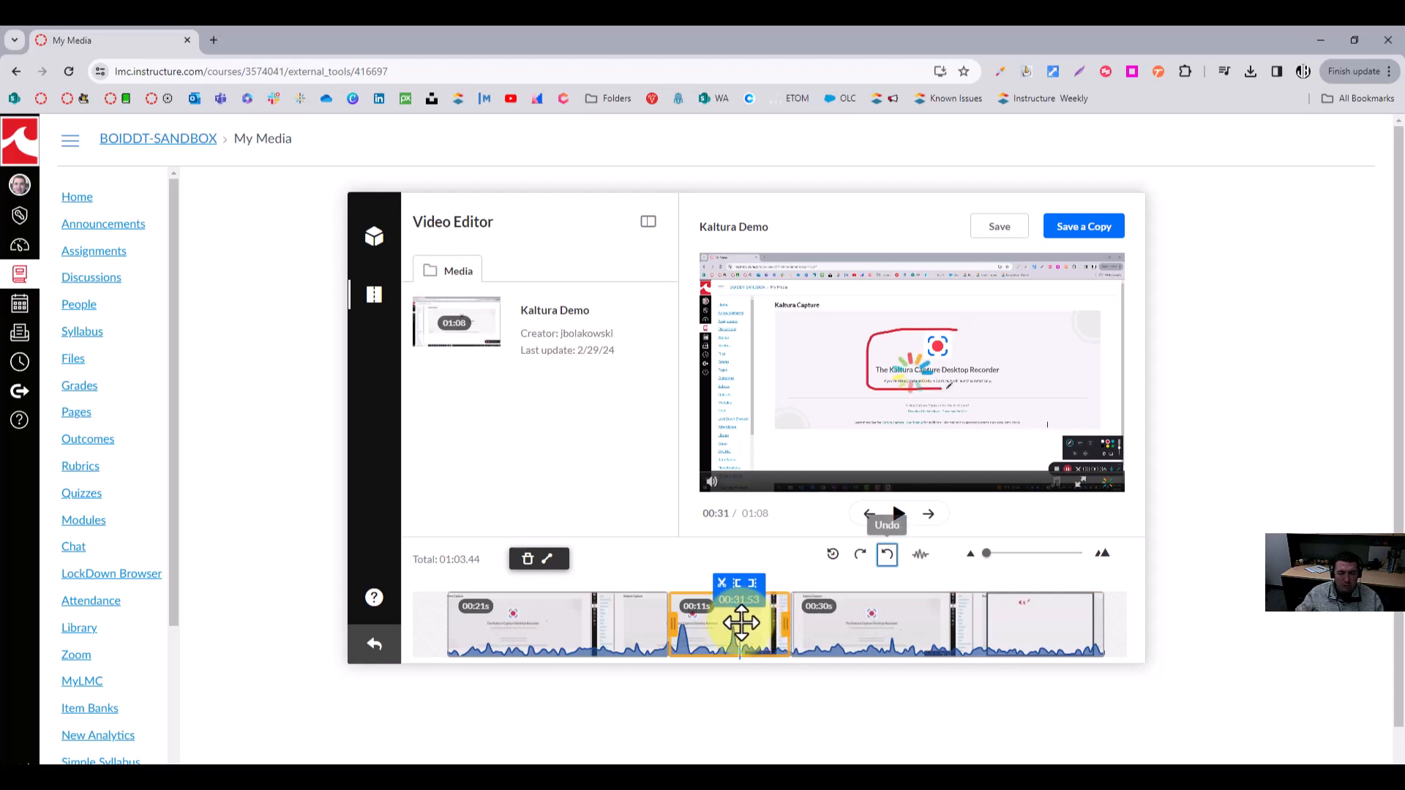
click(529, 559)
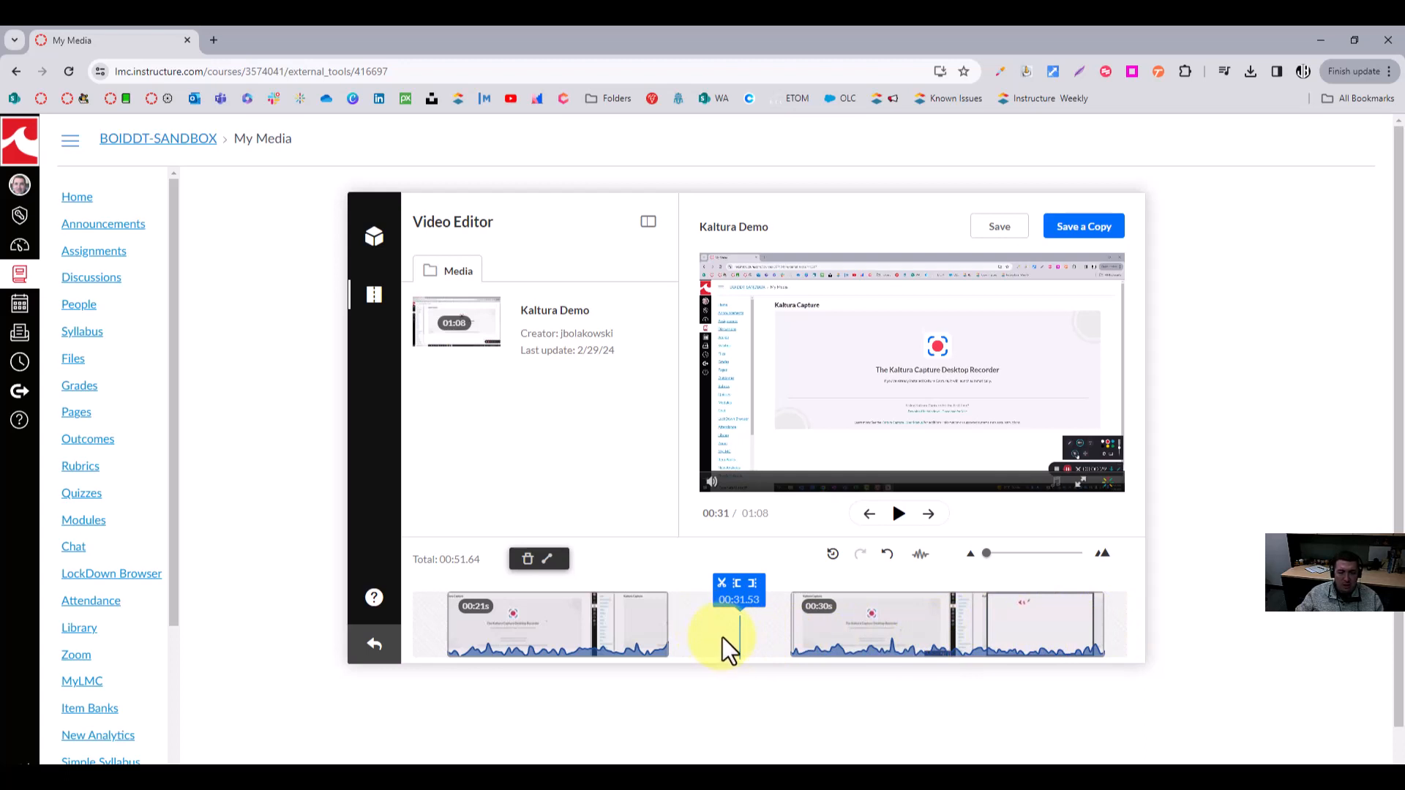
Save the edits to the original video, confirm the permanent change and check the media entry's page
click(1000, 227)
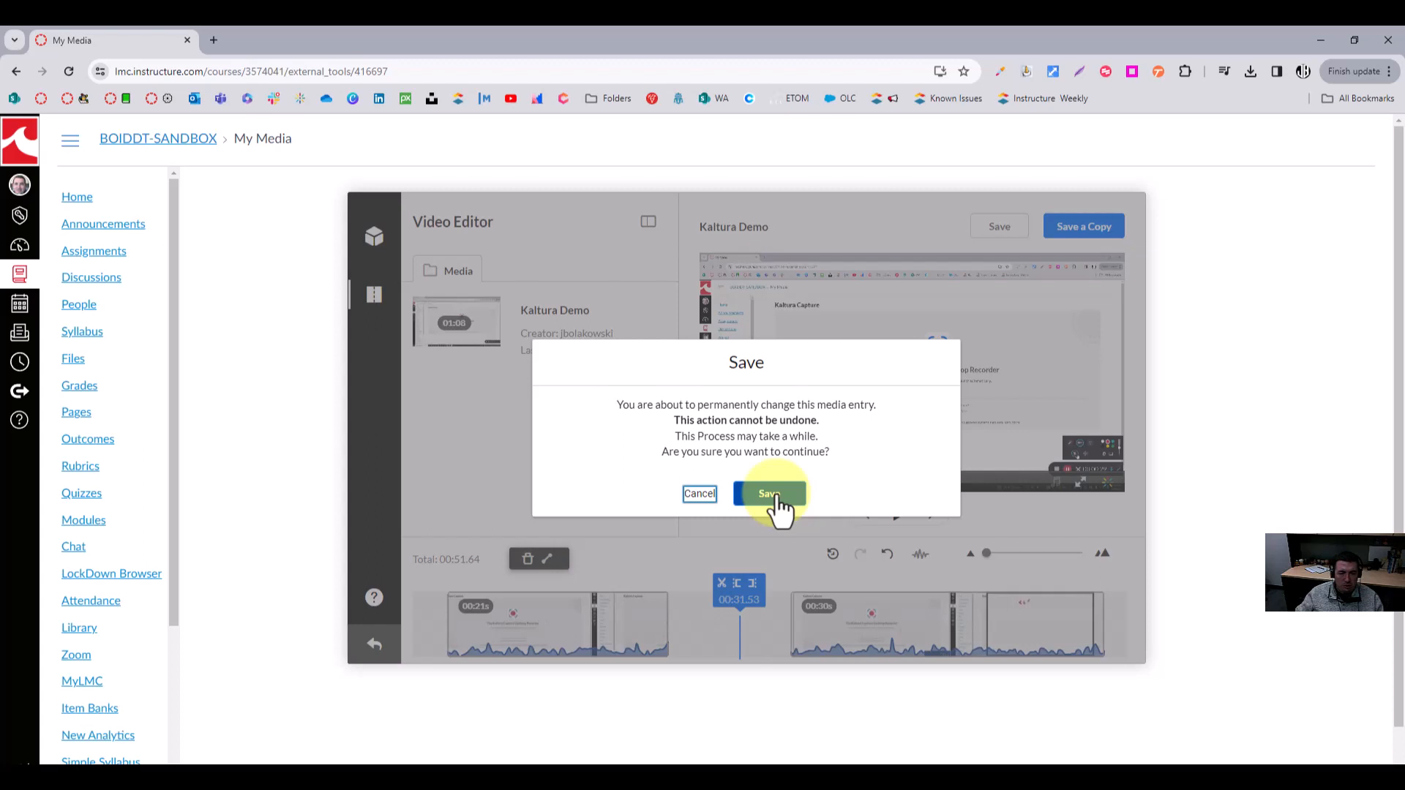
click(778, 497)
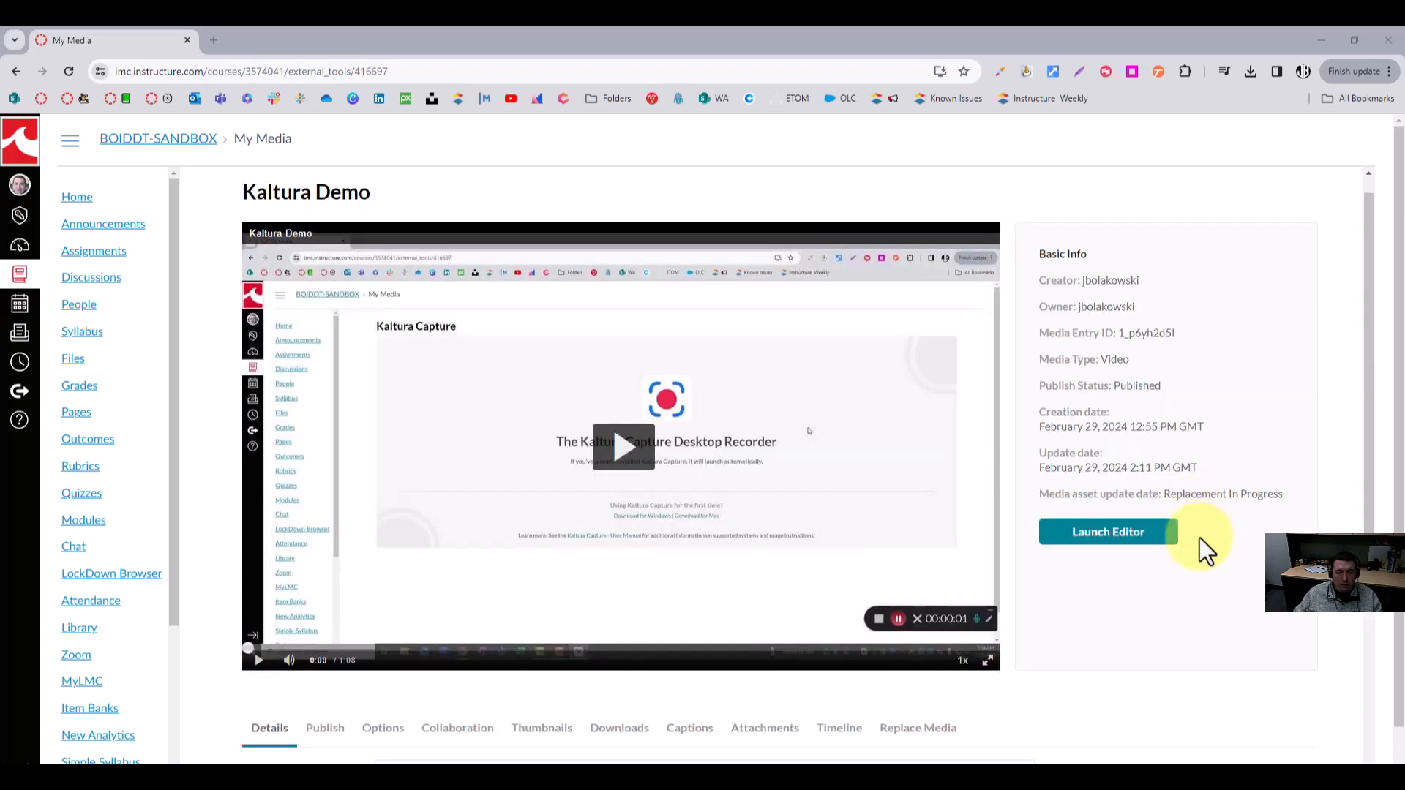
scroll(1177, 587, down, 1)
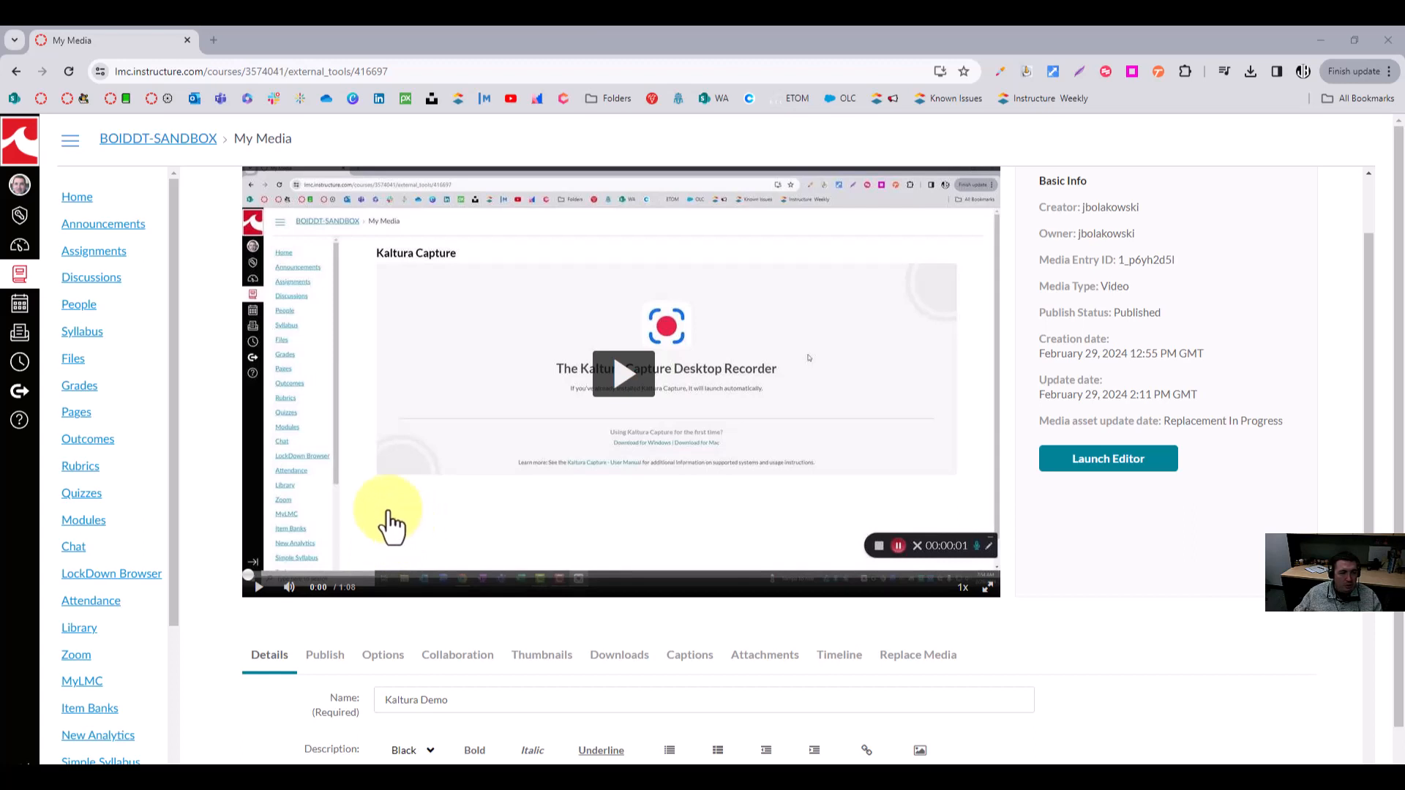
Create an assignment named "kaltura test" in the course, embed the "Kaltura Capture Demo" video in its description and publish it
click(135, 256)
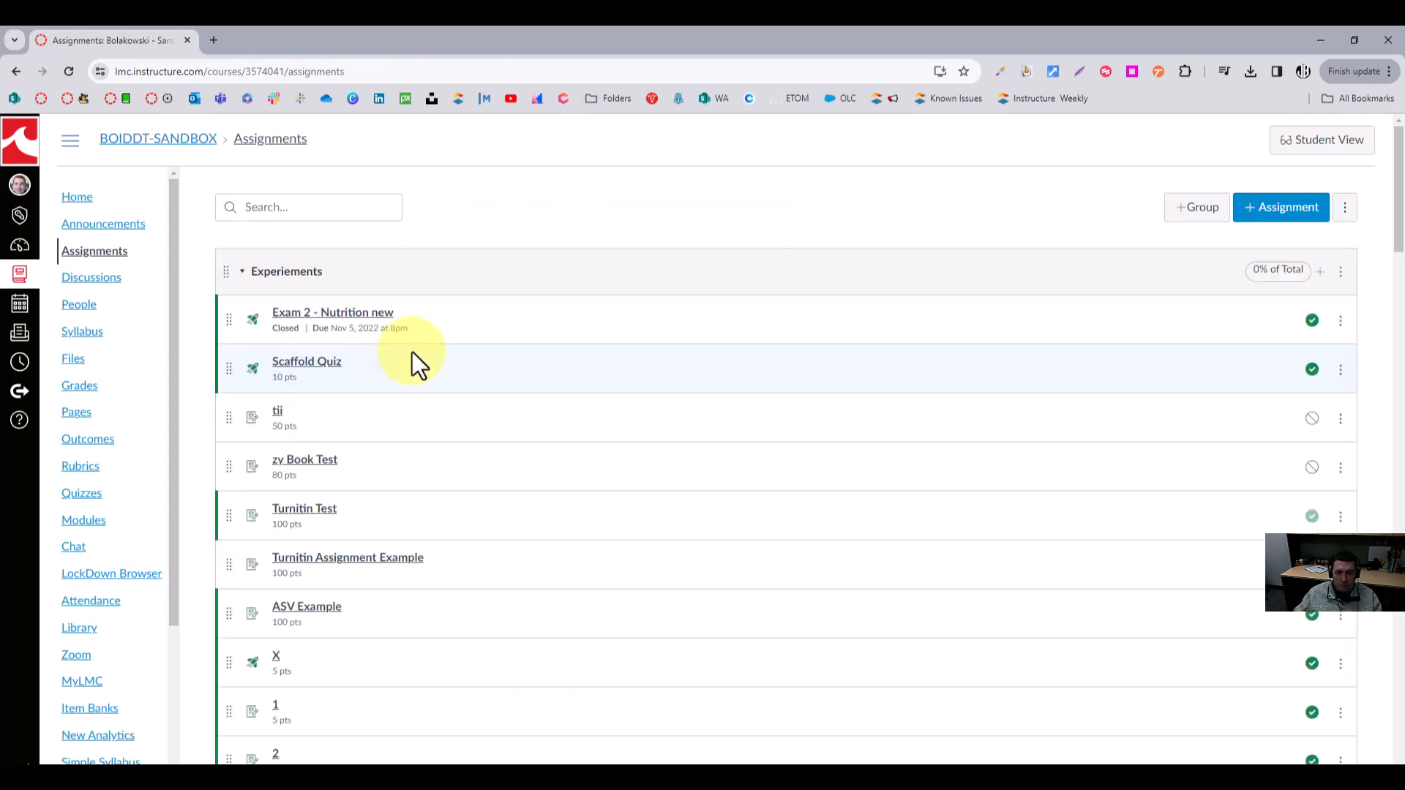
click(282, 411)
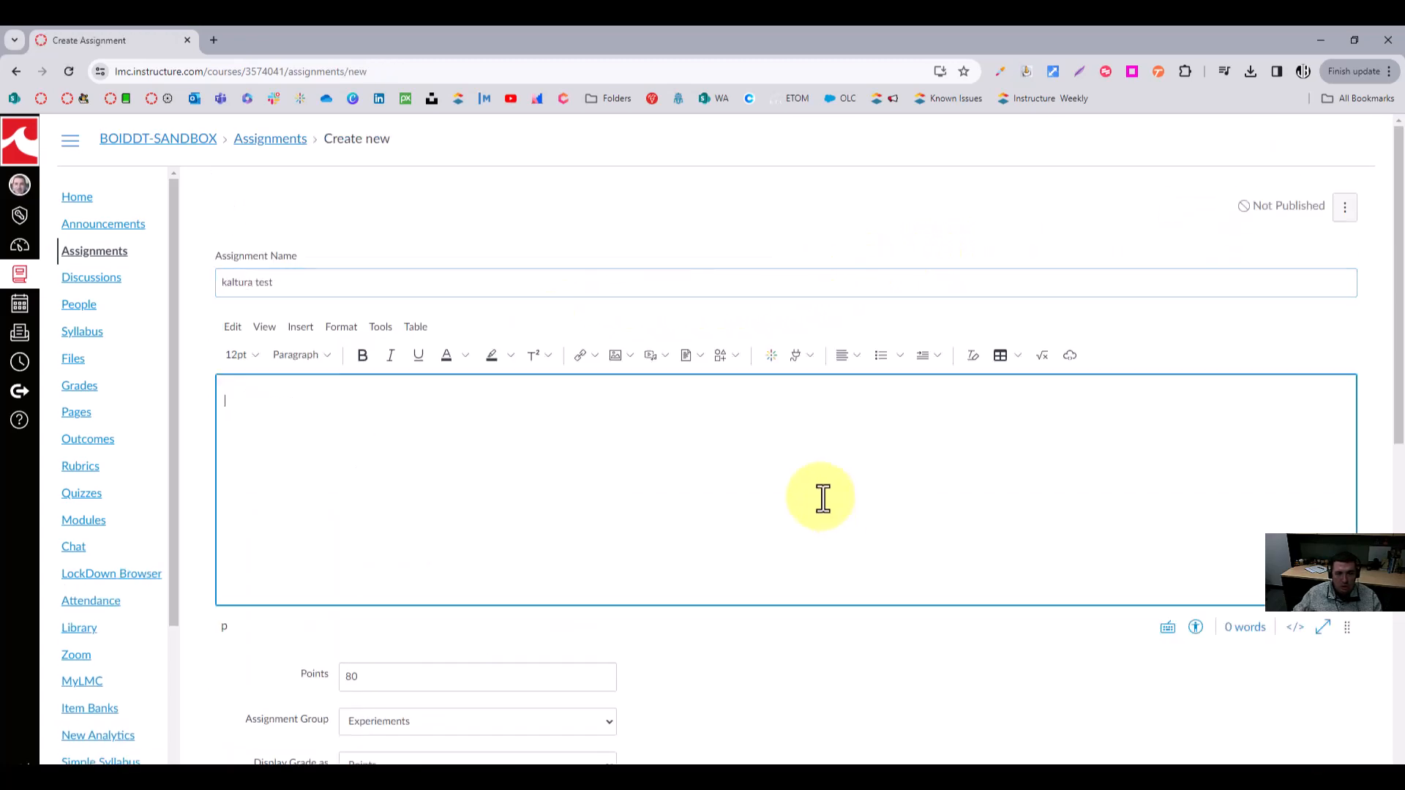
click(772, 357)
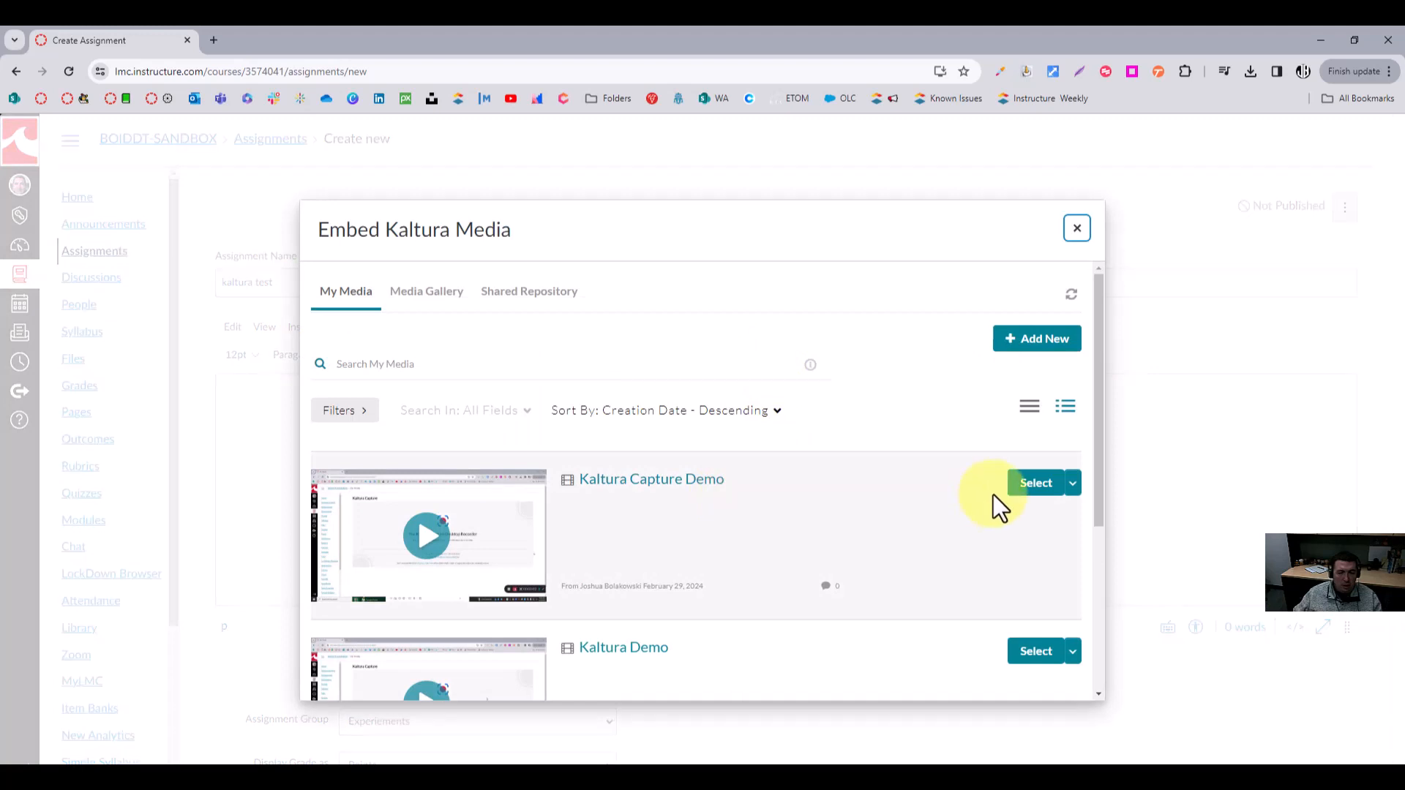
click(919, 505)
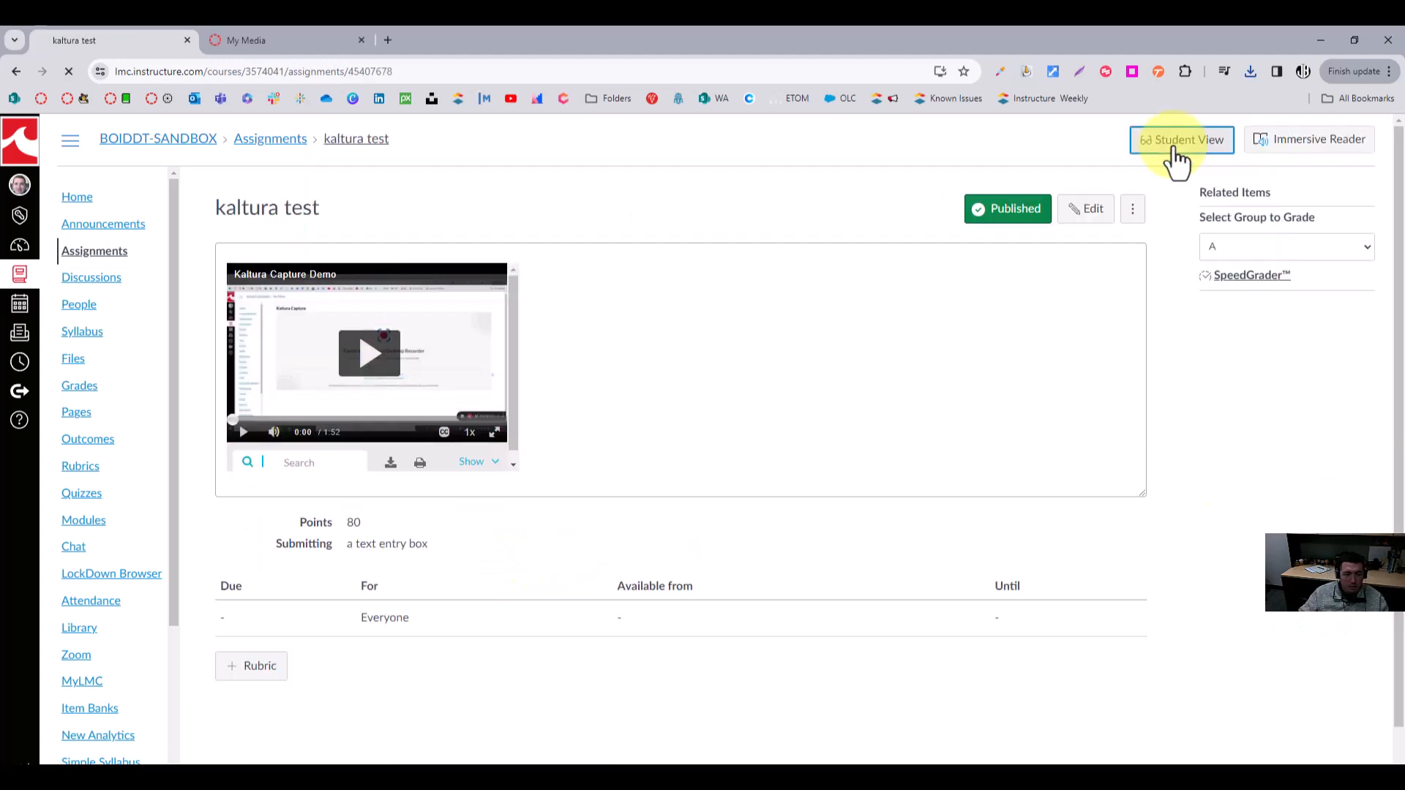
Preview the "kaltura test" assignment with its embedded video as a student
click(1176, 143)
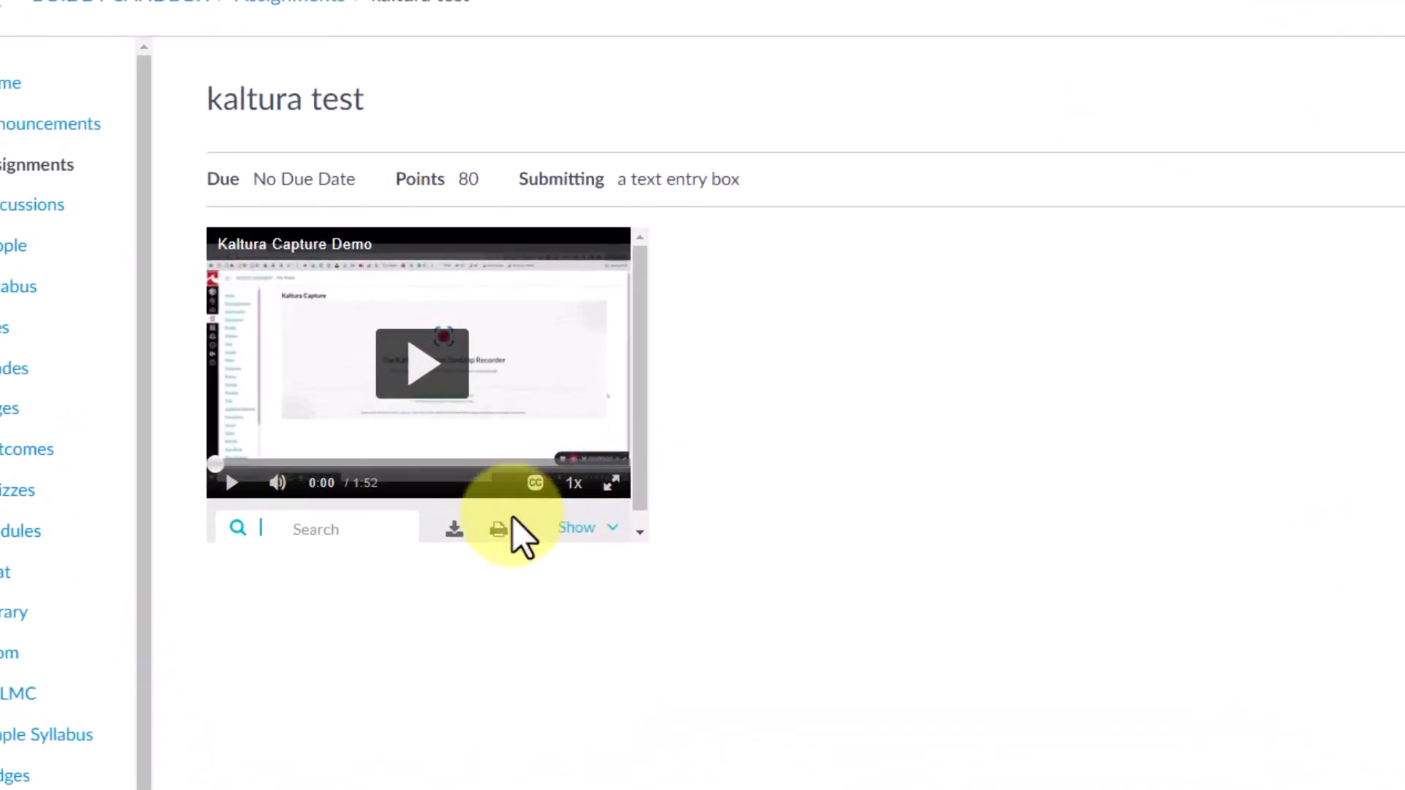
Play the embedded "Kaltura Capture Demo" video with closed captions turned on and check its full-screen view
click(516, 366)
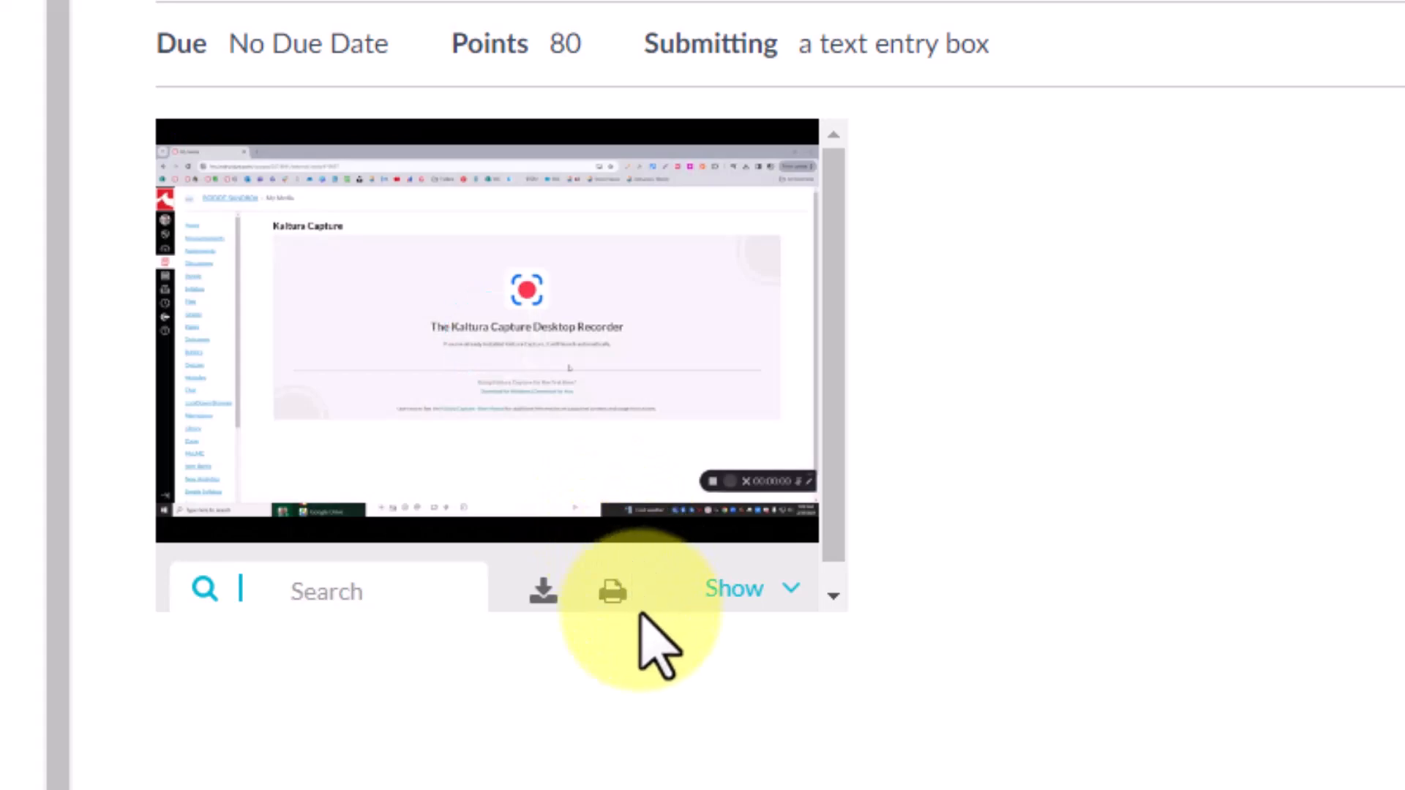
click(667, 519)
click(671, 474)
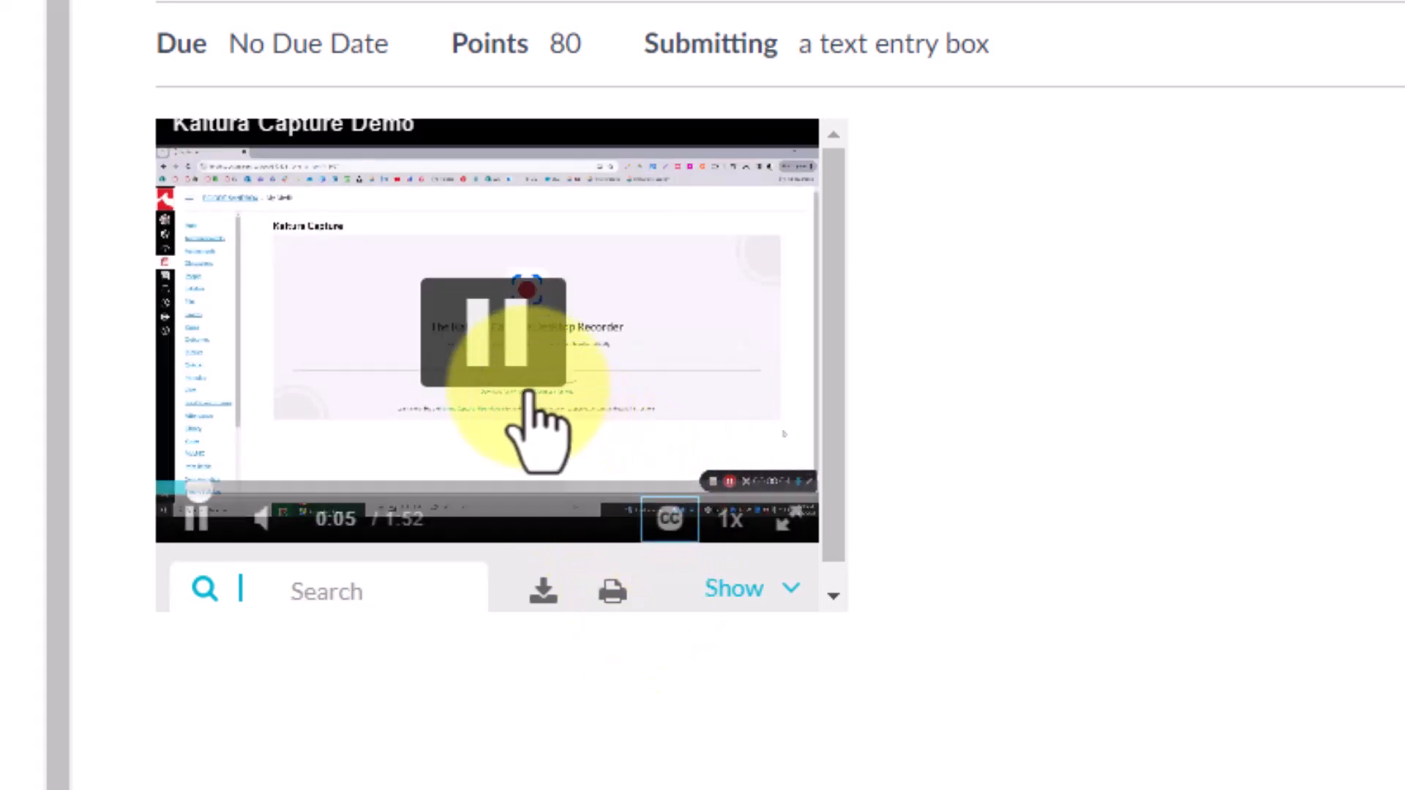
click(505, 355)
click(505, 355)
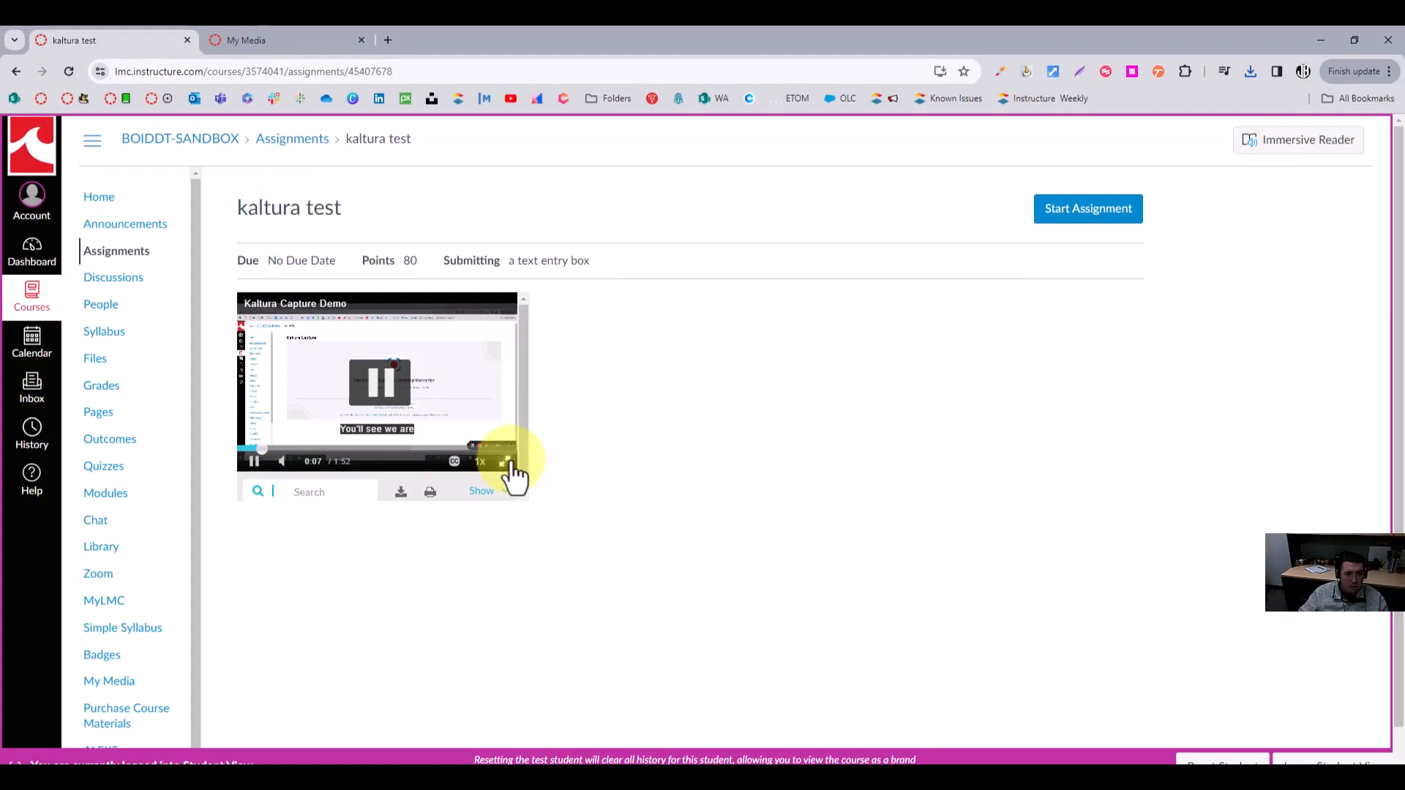
click(788, 520)
key(Escape)
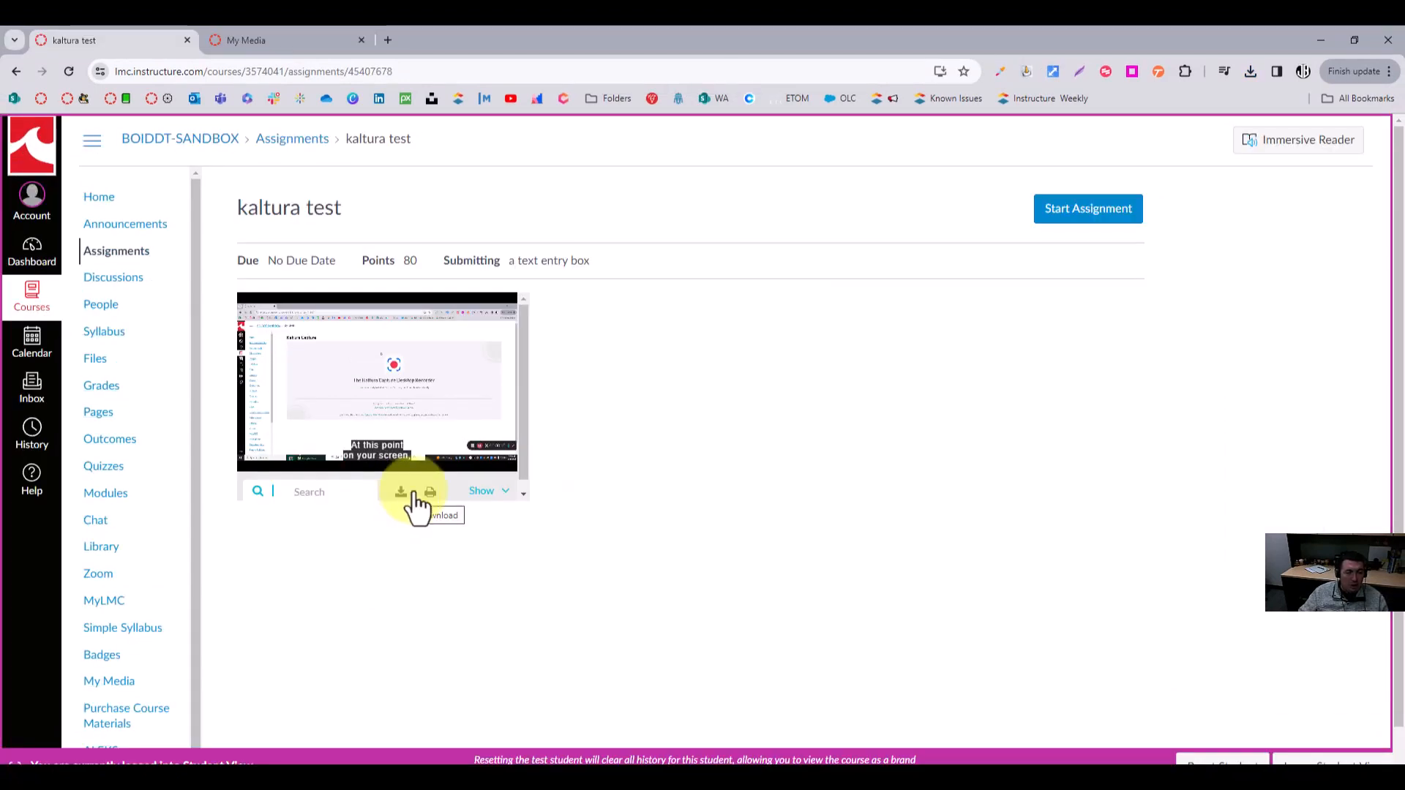
Expand the transcript below the embedded video, pause playback and leave the student view
click(501, 493)
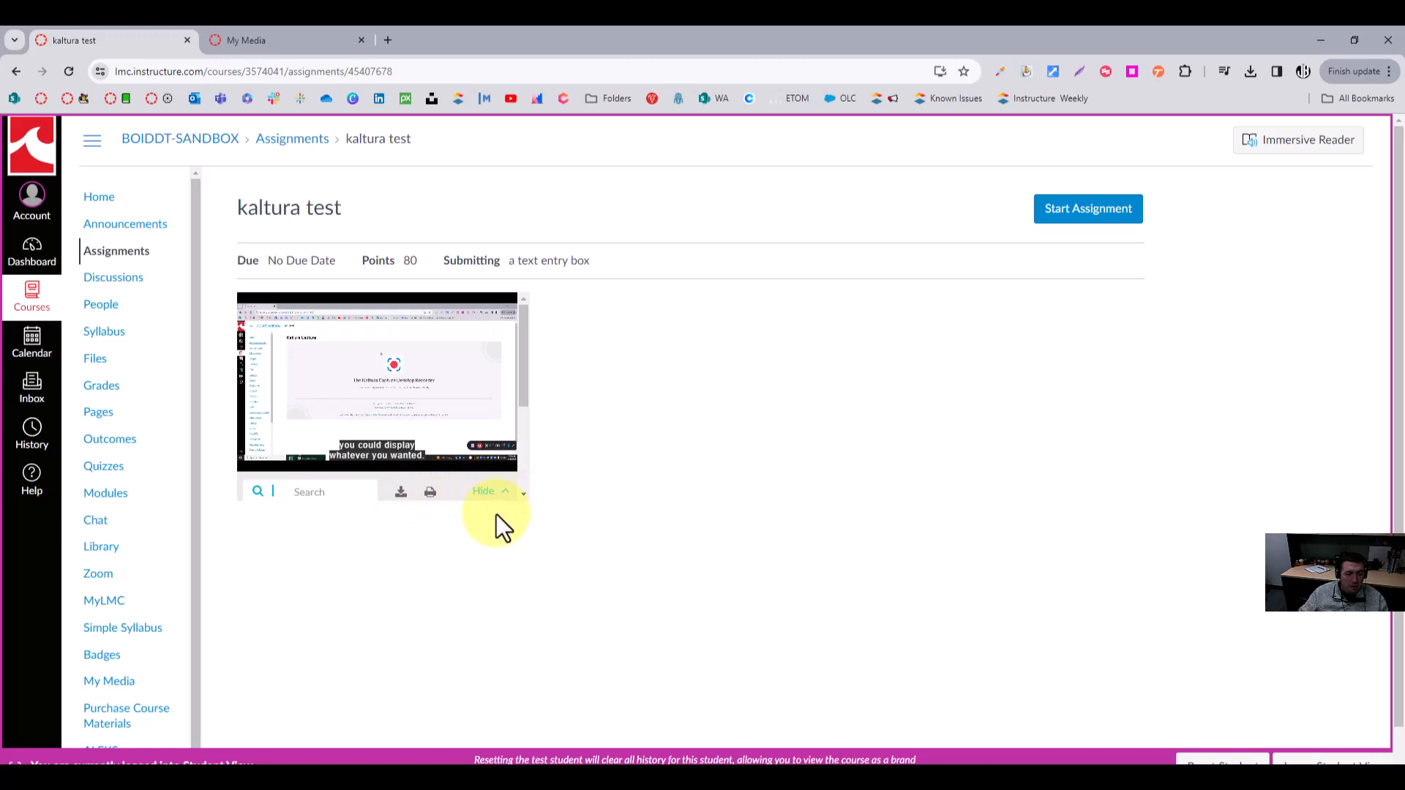
key(space)
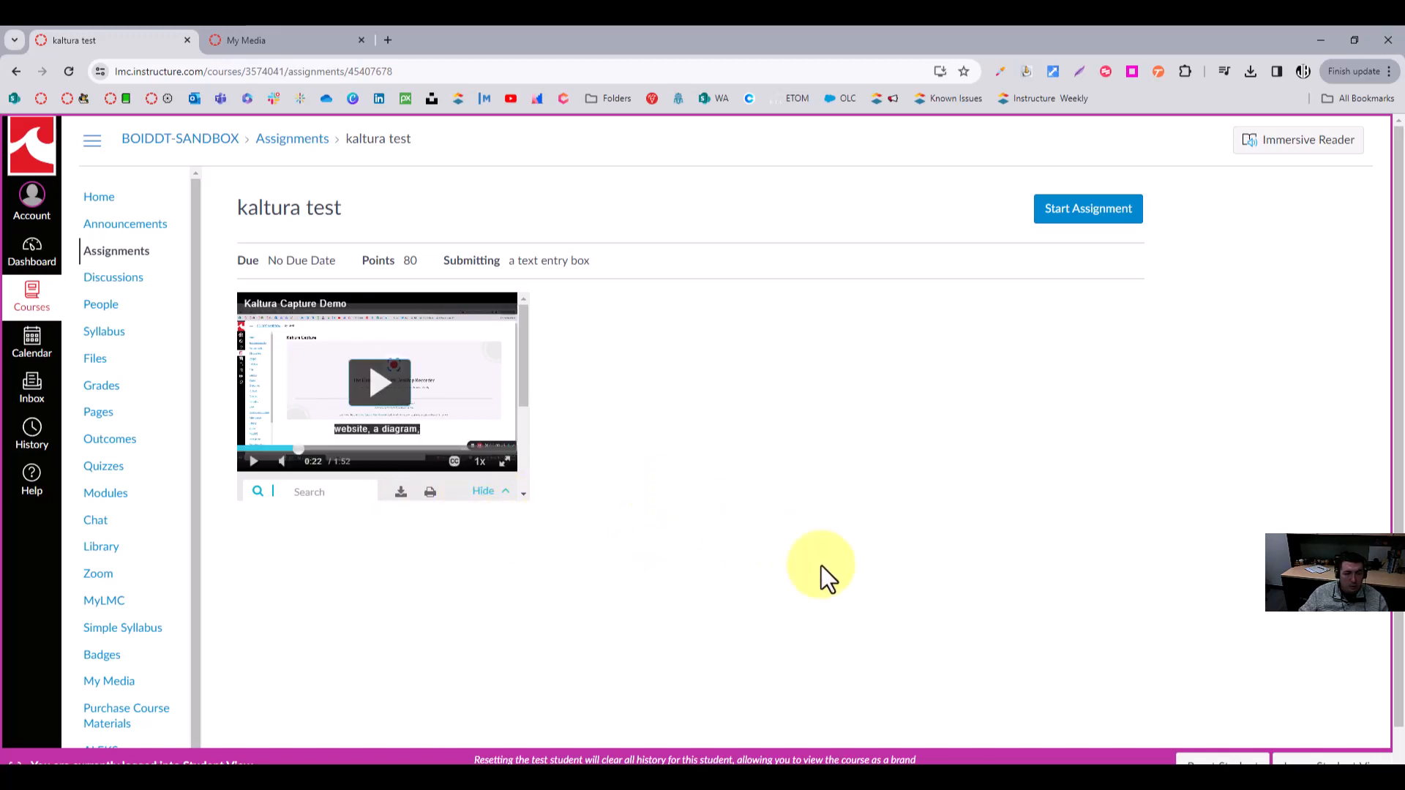
click(1318, 762)
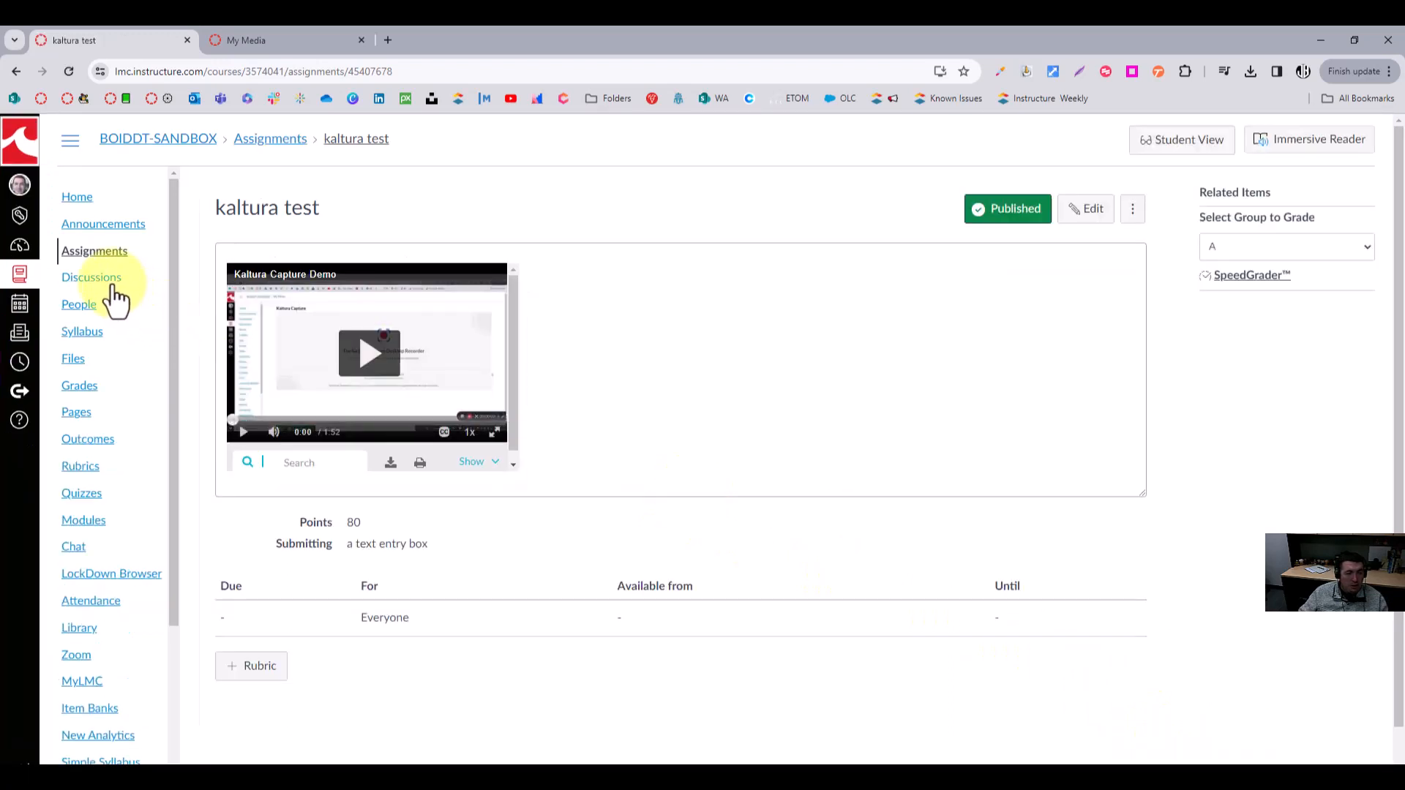
Start a new course discussion and check the Embed Kaltura Media dialog from its text editor, closing it without embedding anything
click(110, 282)
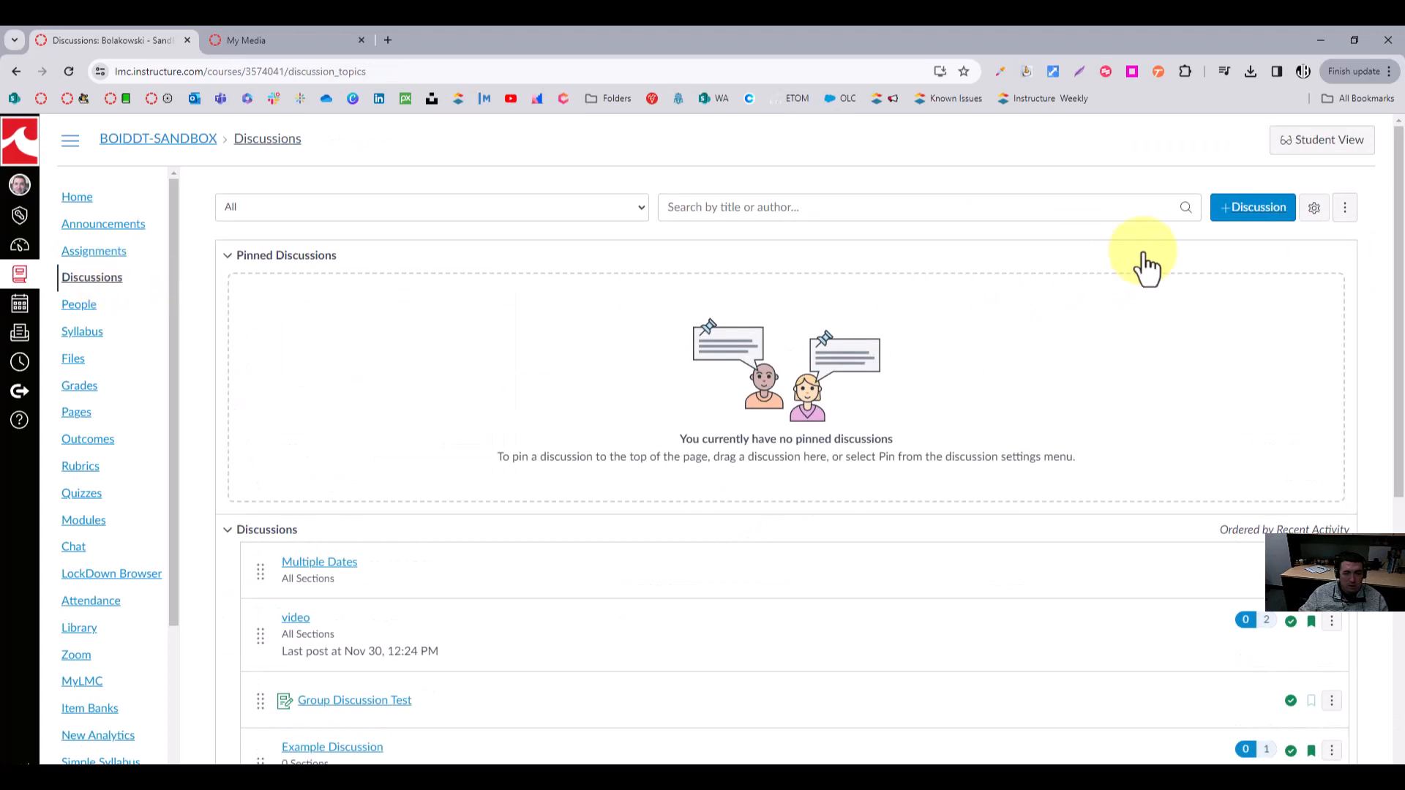
click(1224, 218)
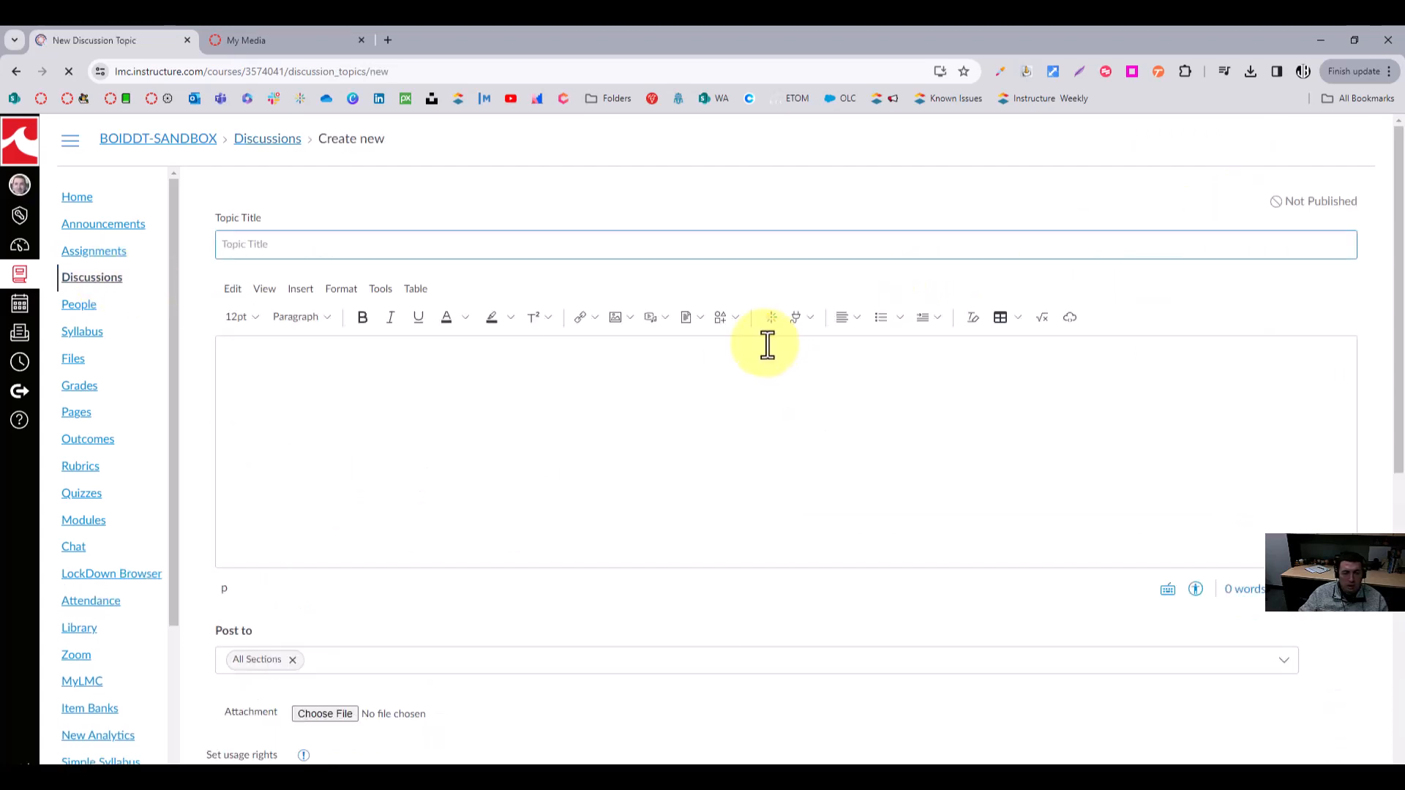
click(774, 321)
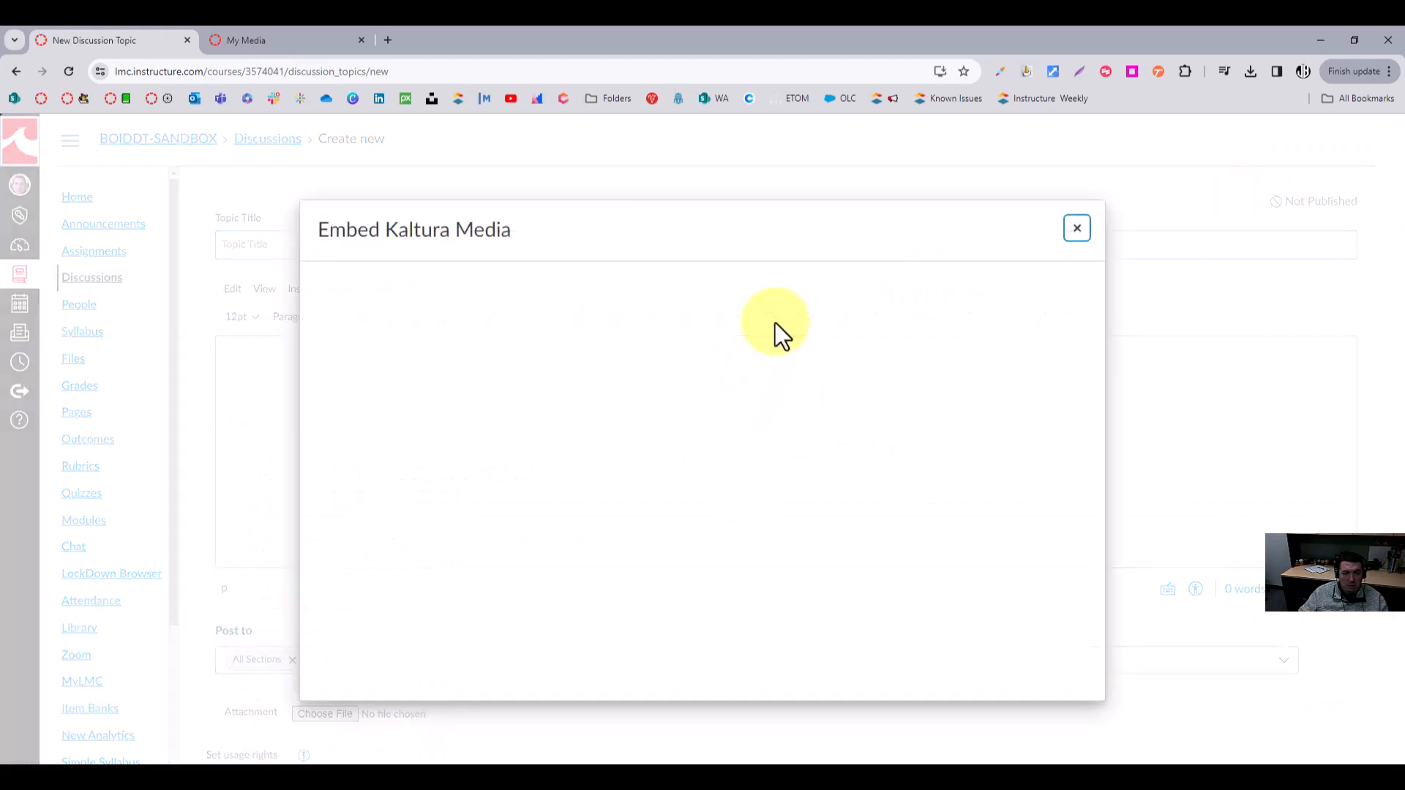
click(1089, 230)
Leave the unsaved discussion, start a new course page and examine its editor's external tools for the Embed Kaltura Media option
click(110, 414)
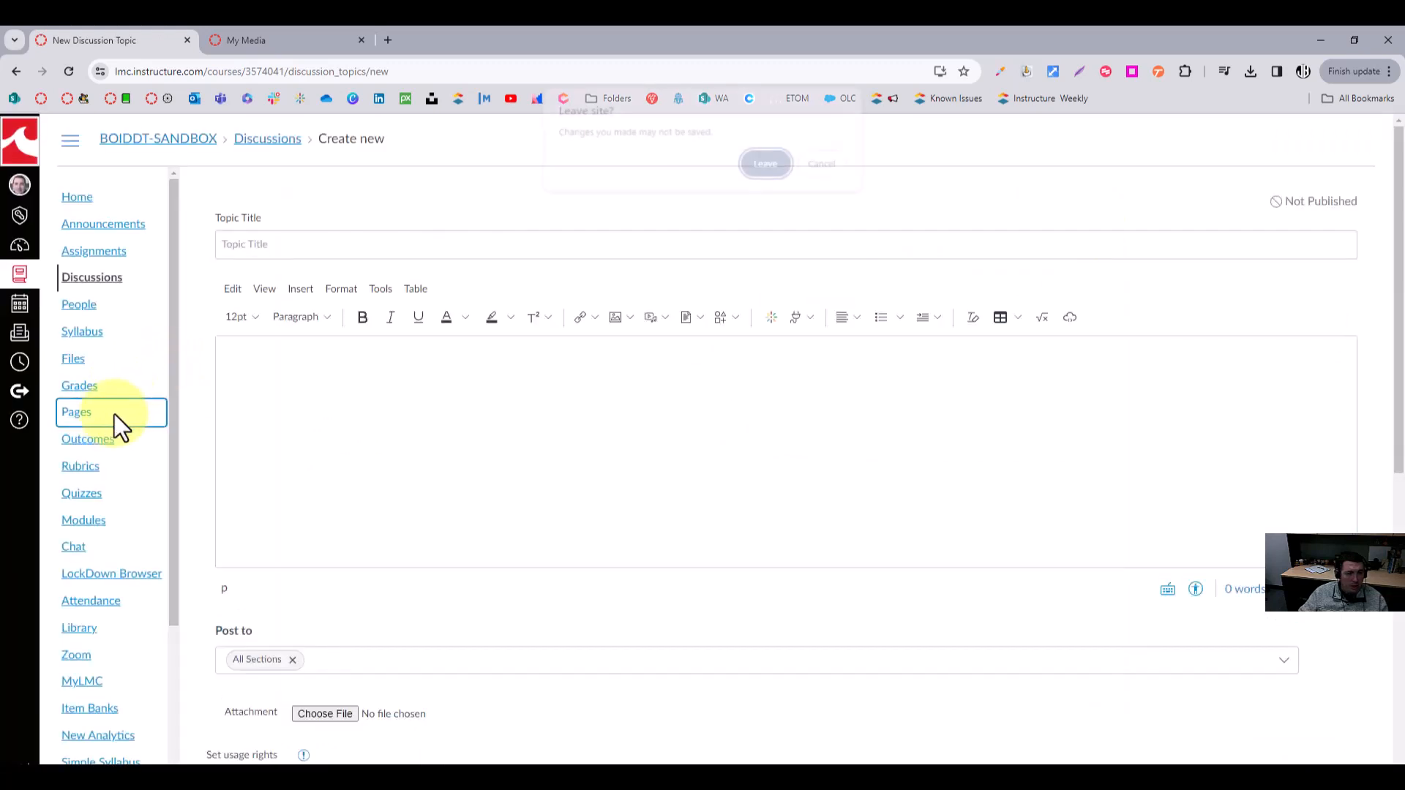
key(Return)
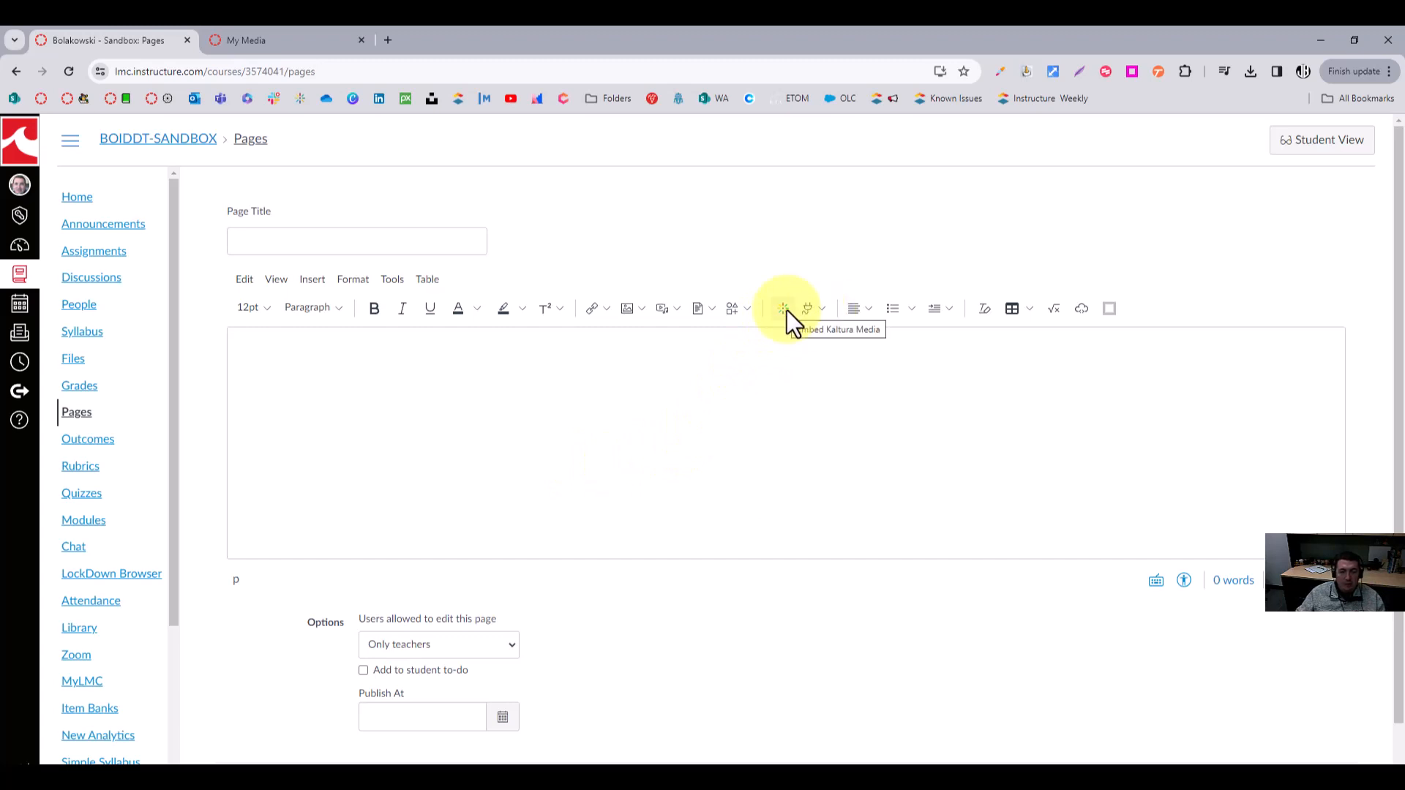
click(821, 313)
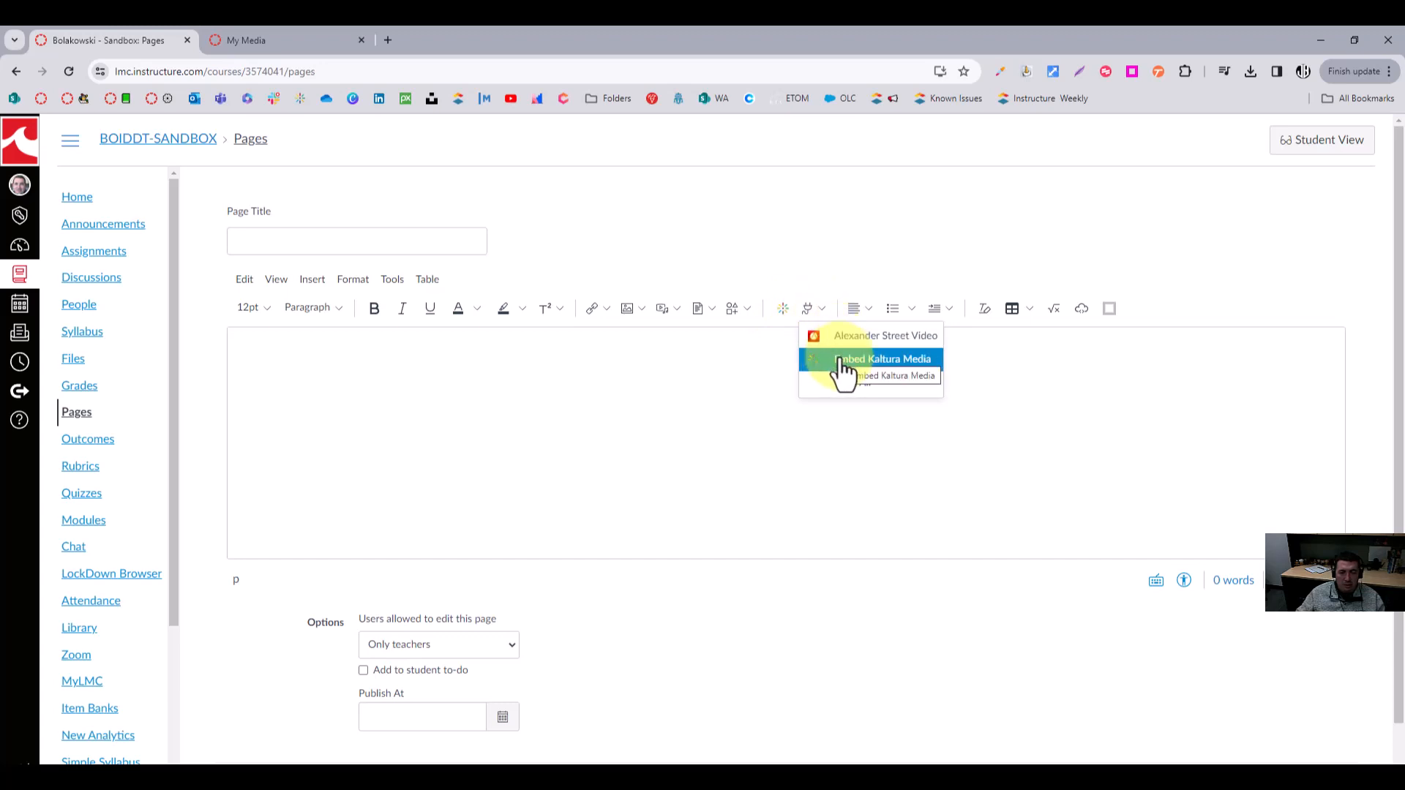
click(762, 361)
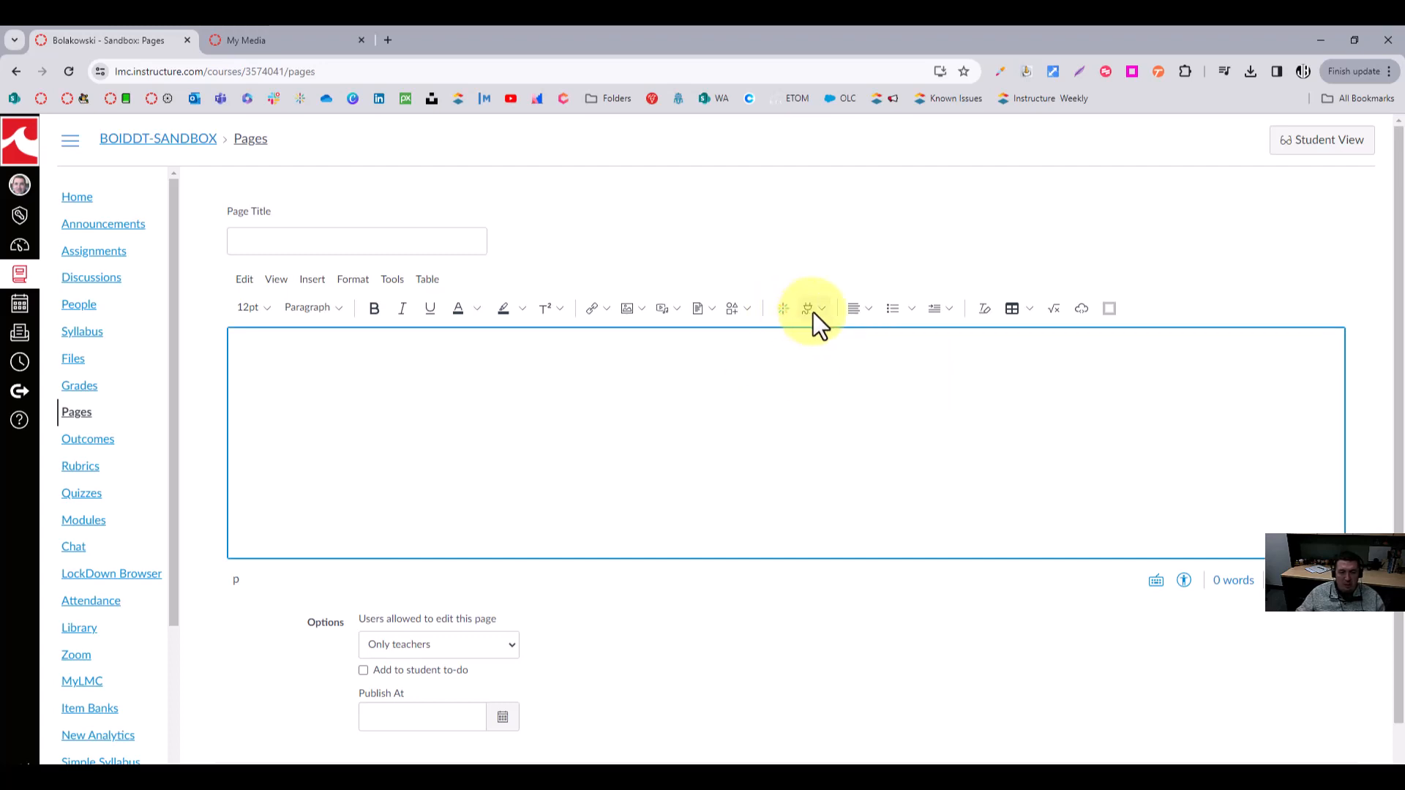
click(819, 314)
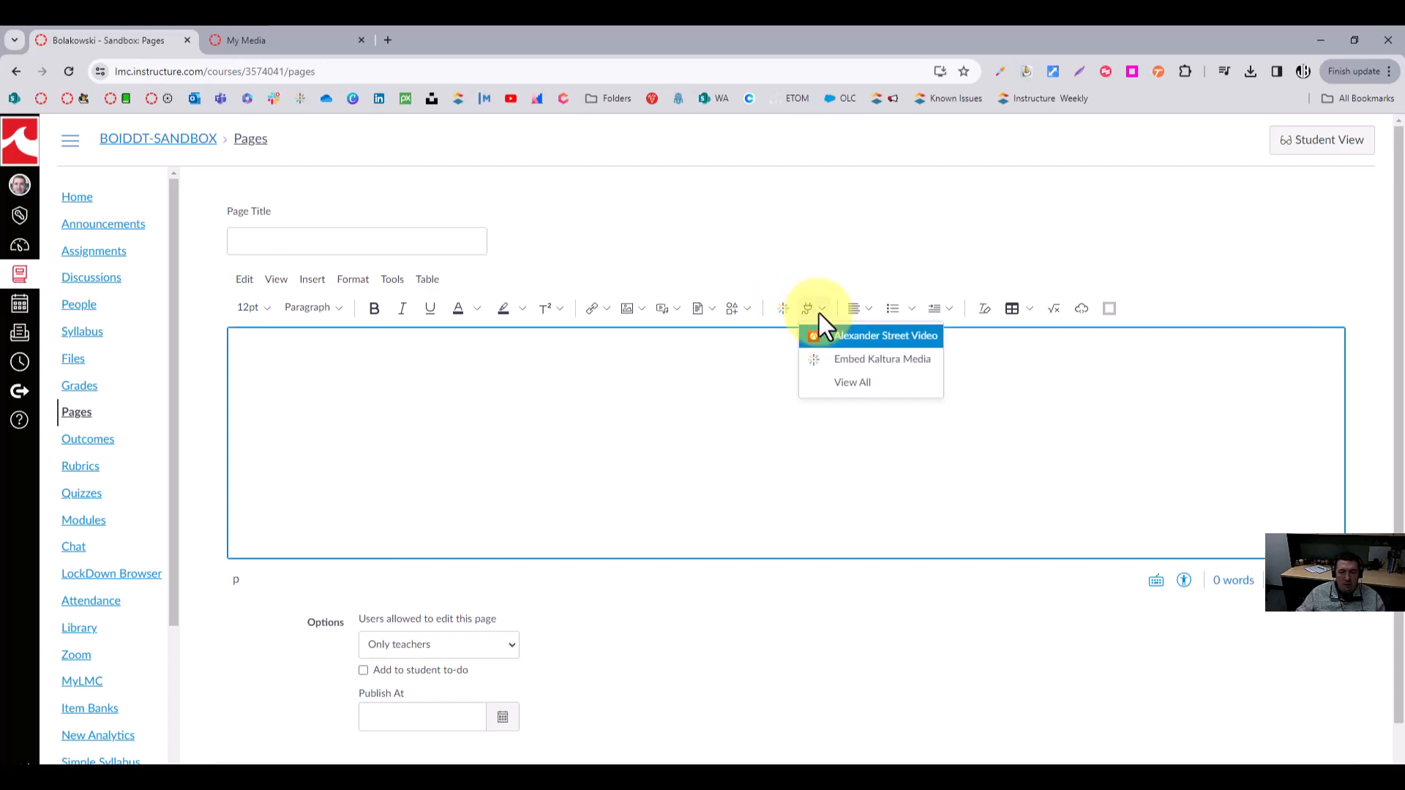
click(819, 314)
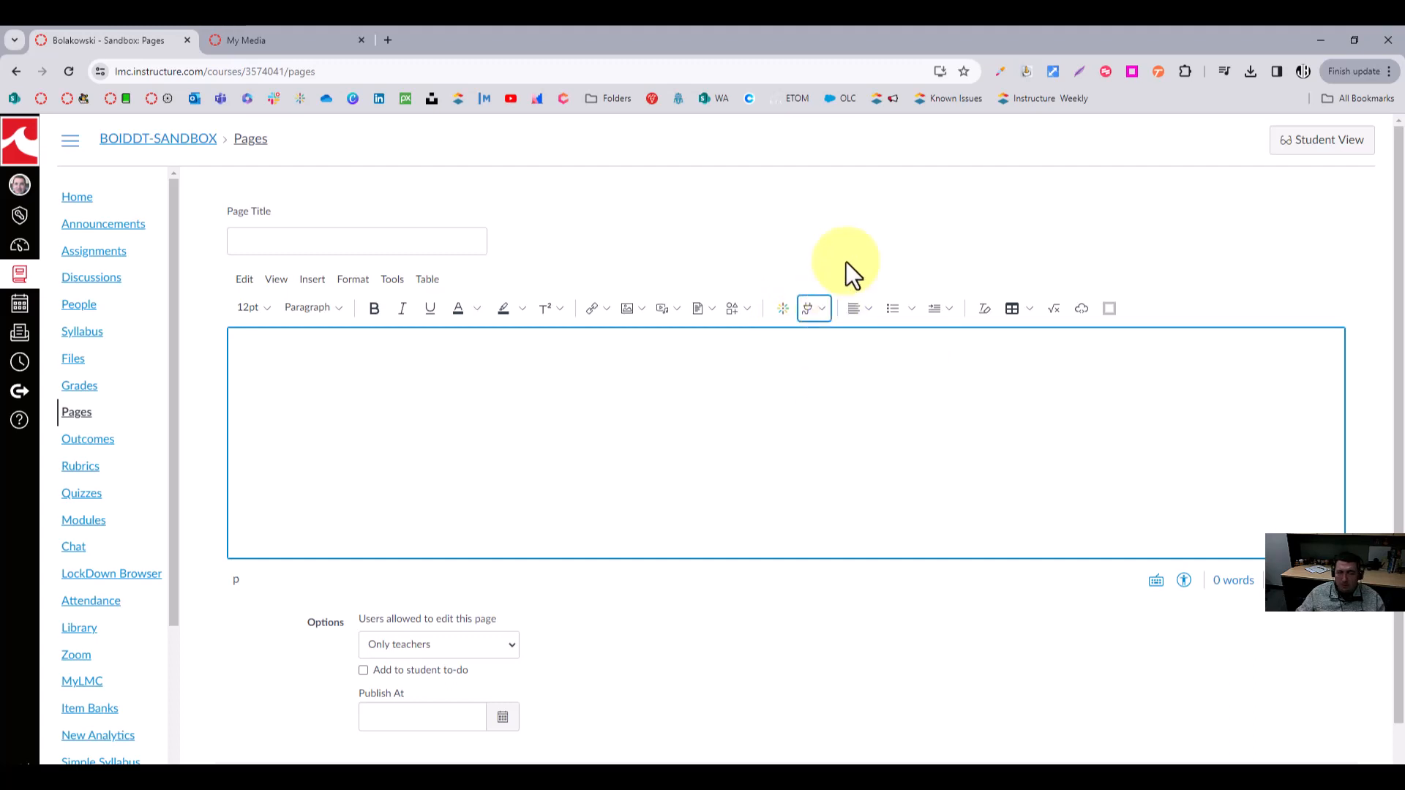